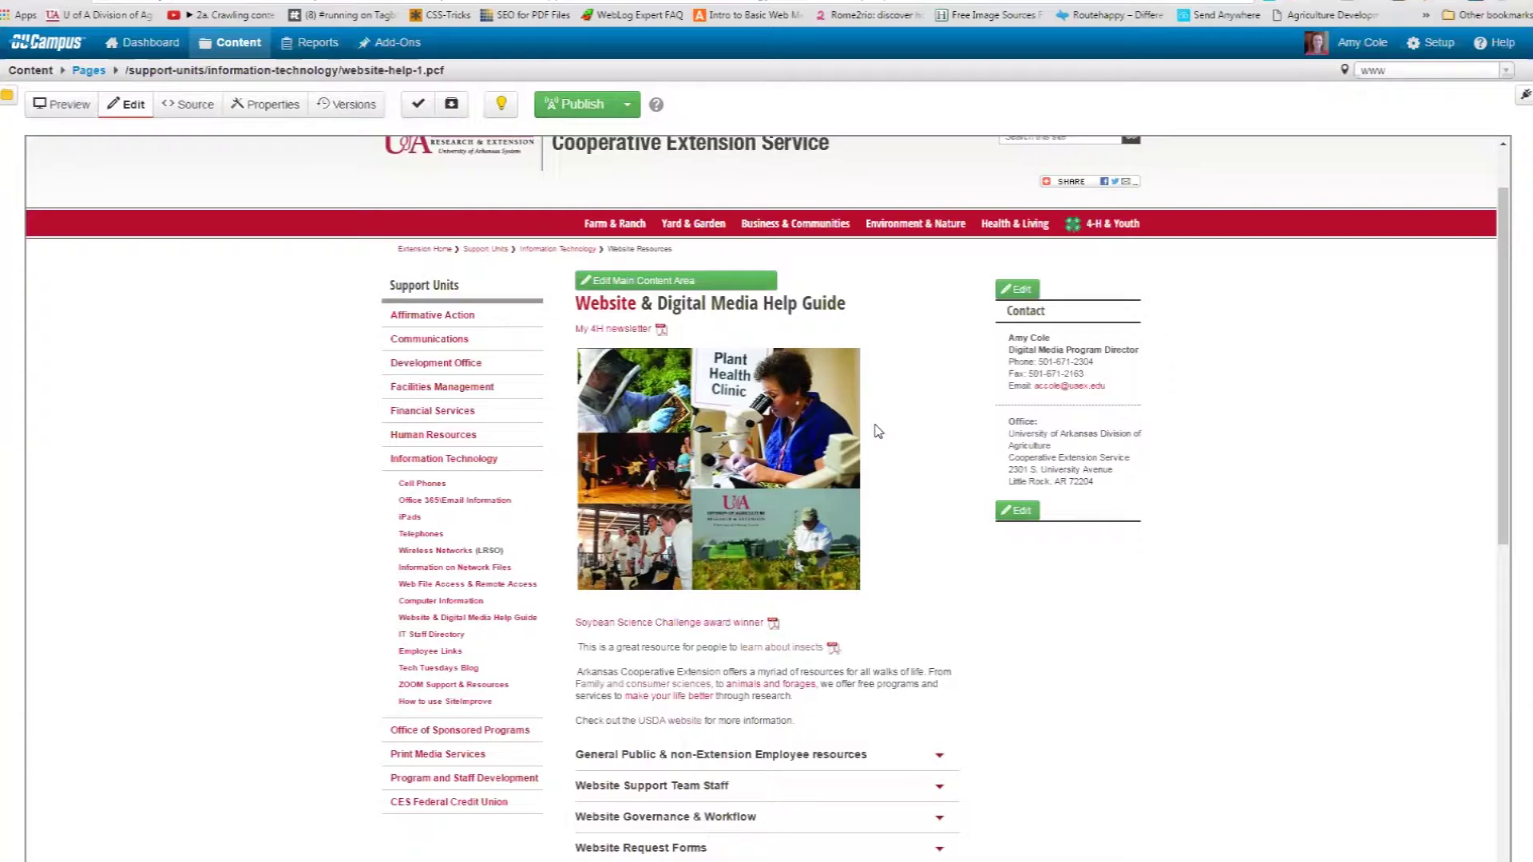
Open the main content editor and add a blank paragraph under the Website & Digital Media Help Guide heading.
left_click(729, 285)
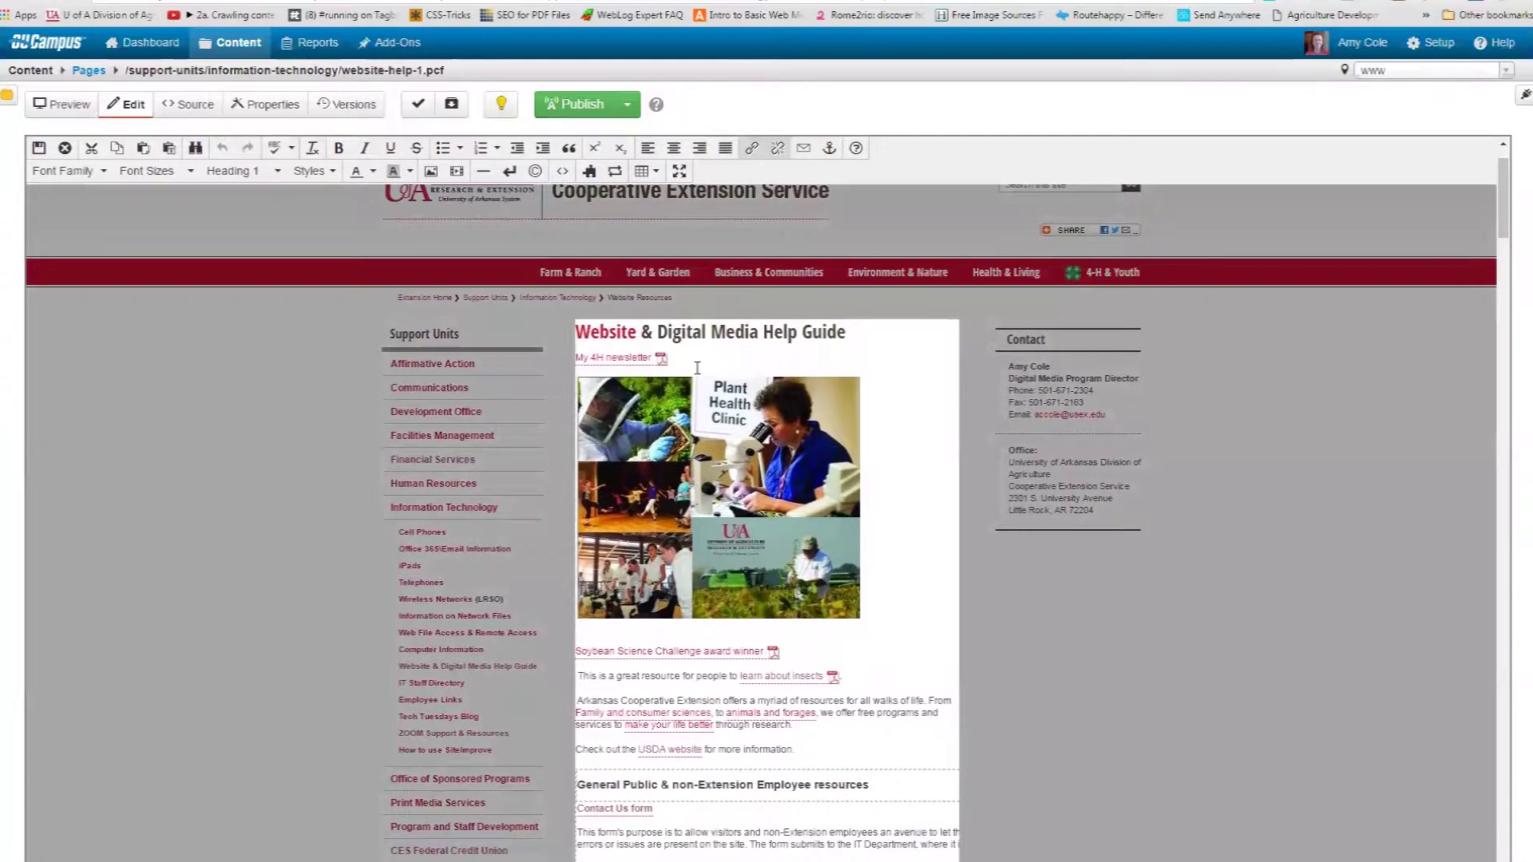
left_click(694, 356)
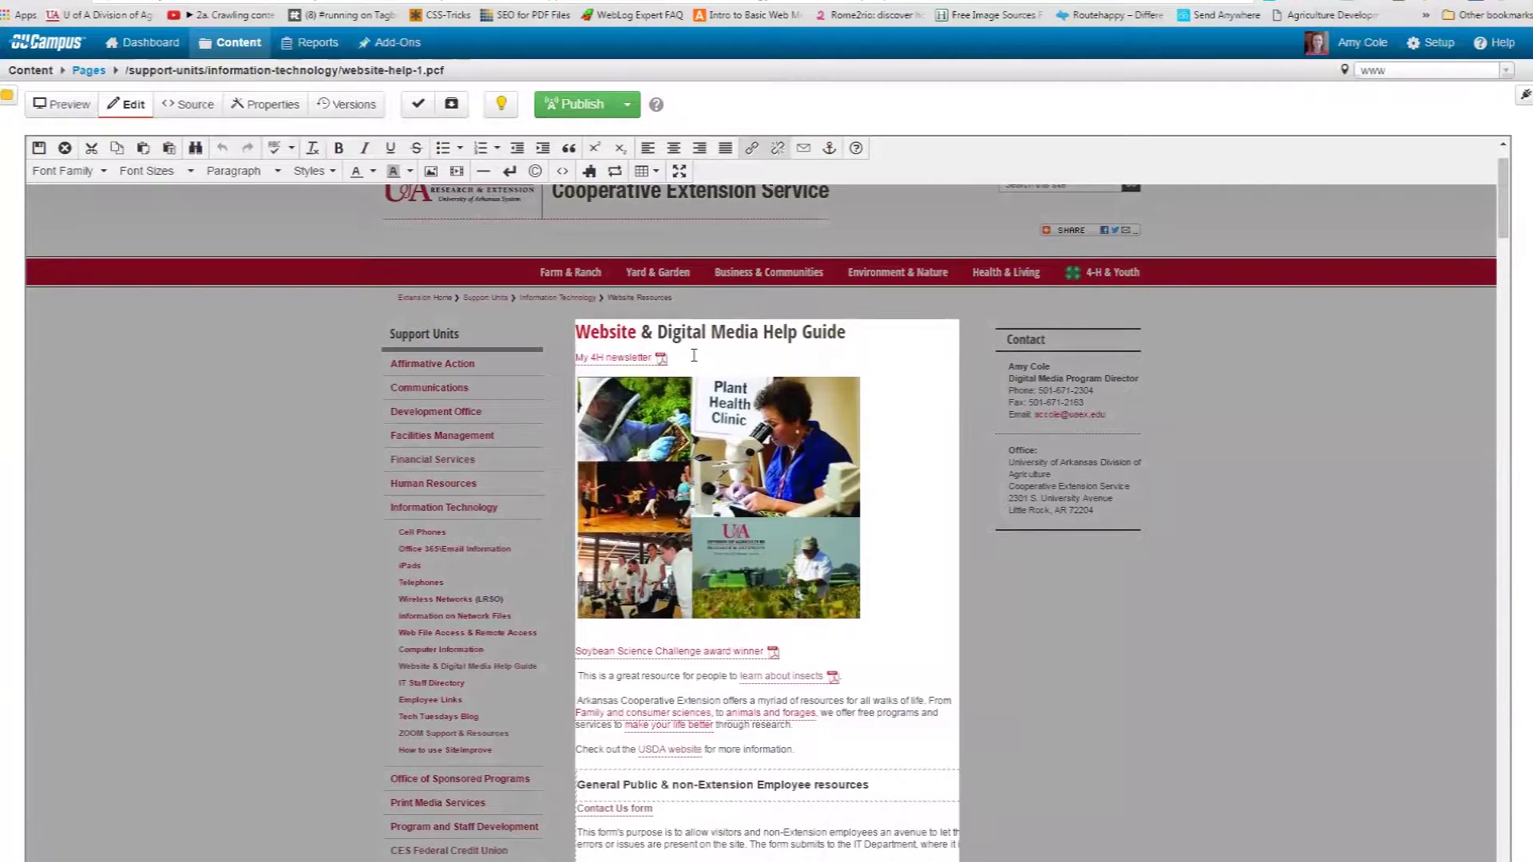
left_click(853, 342)
key("Return")
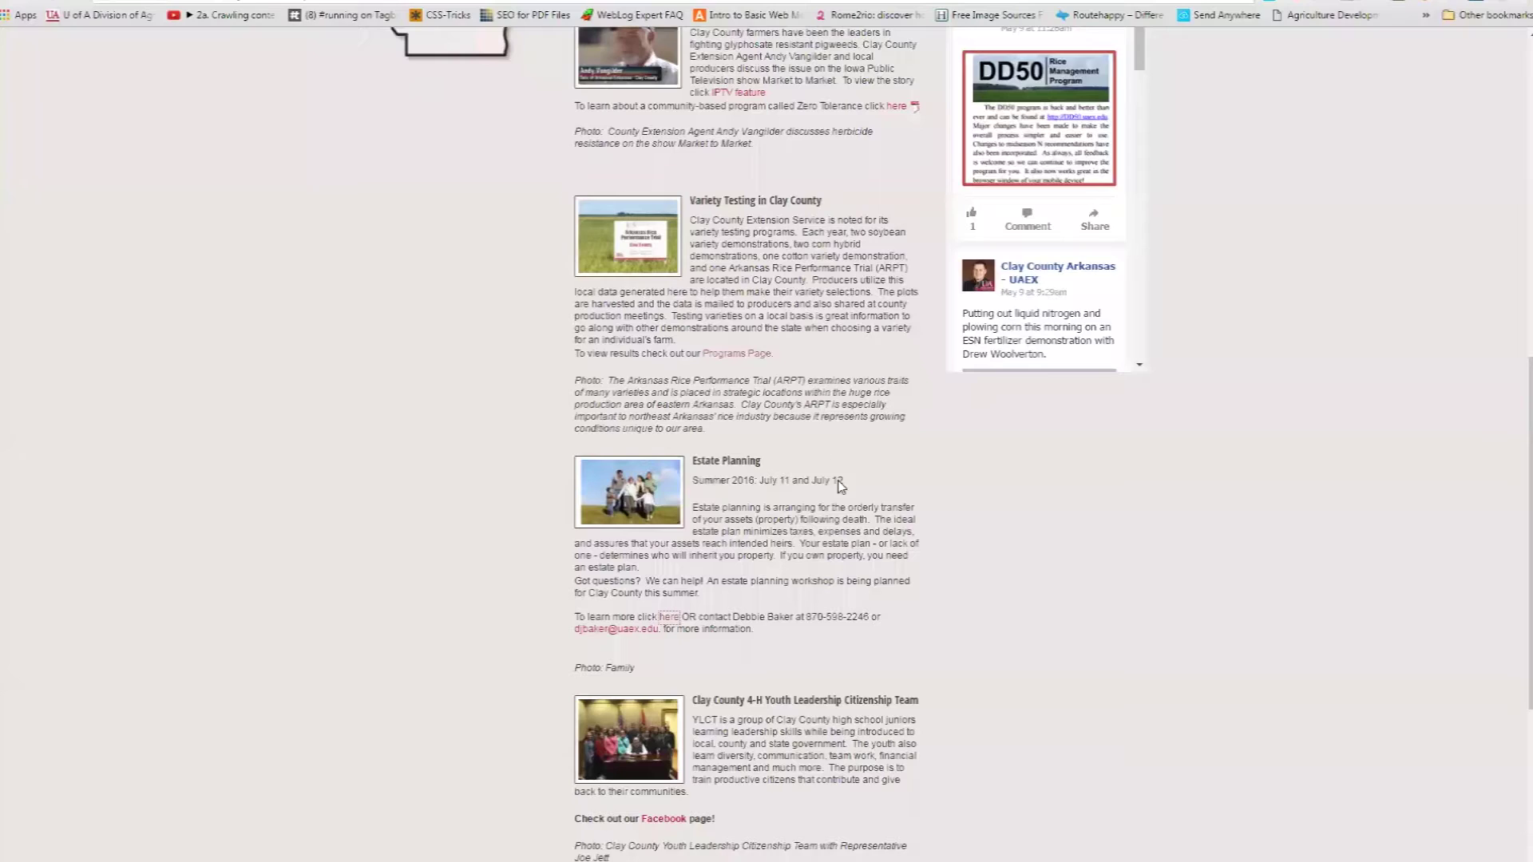
scroll(842, 495, "up", 6)
scroll(854, 583, "up", 4)
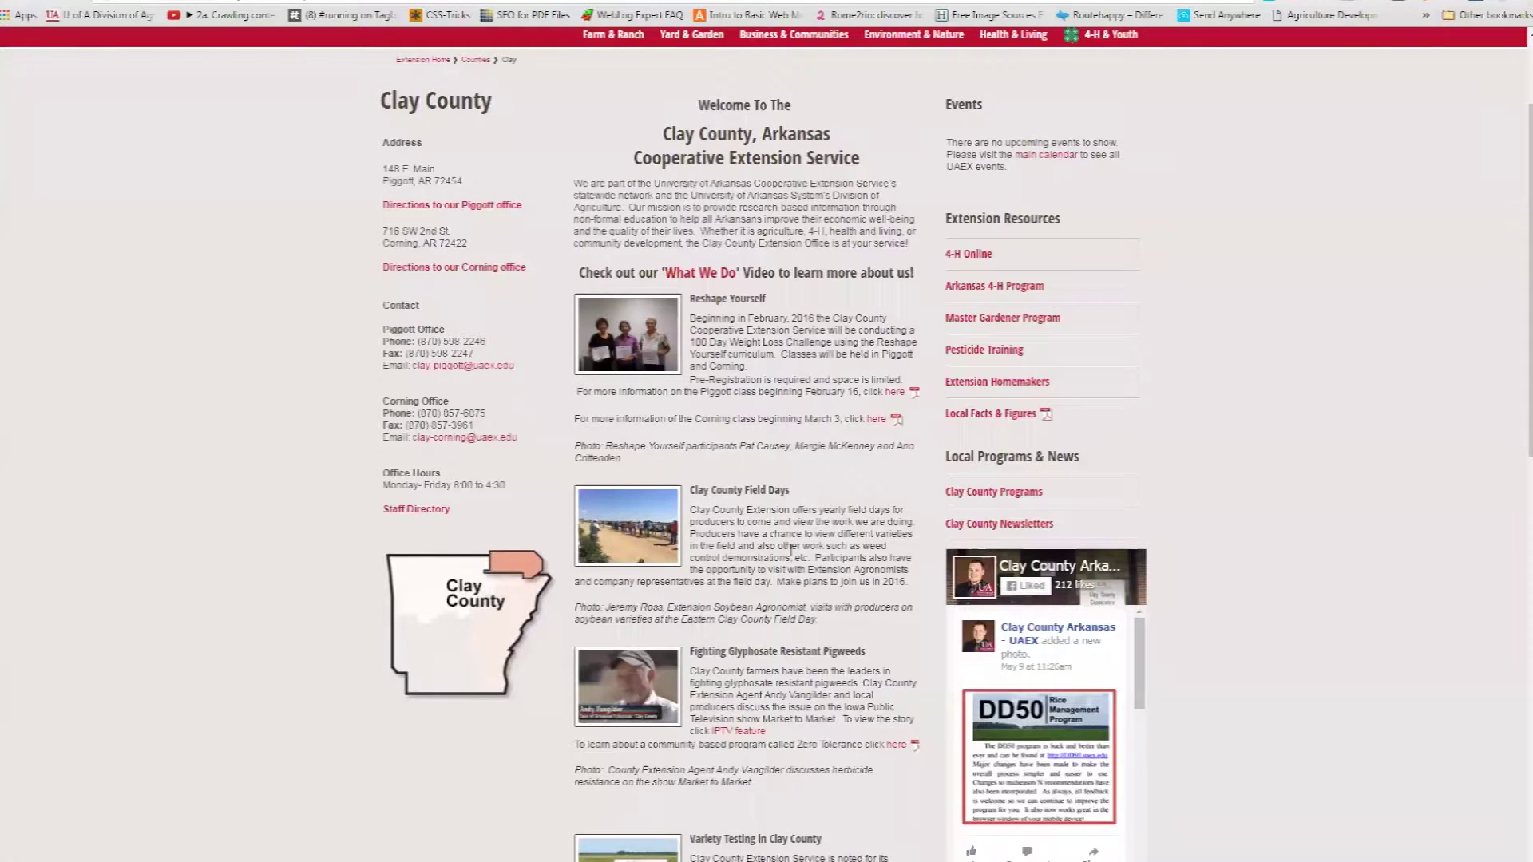
left_click(260, 1)
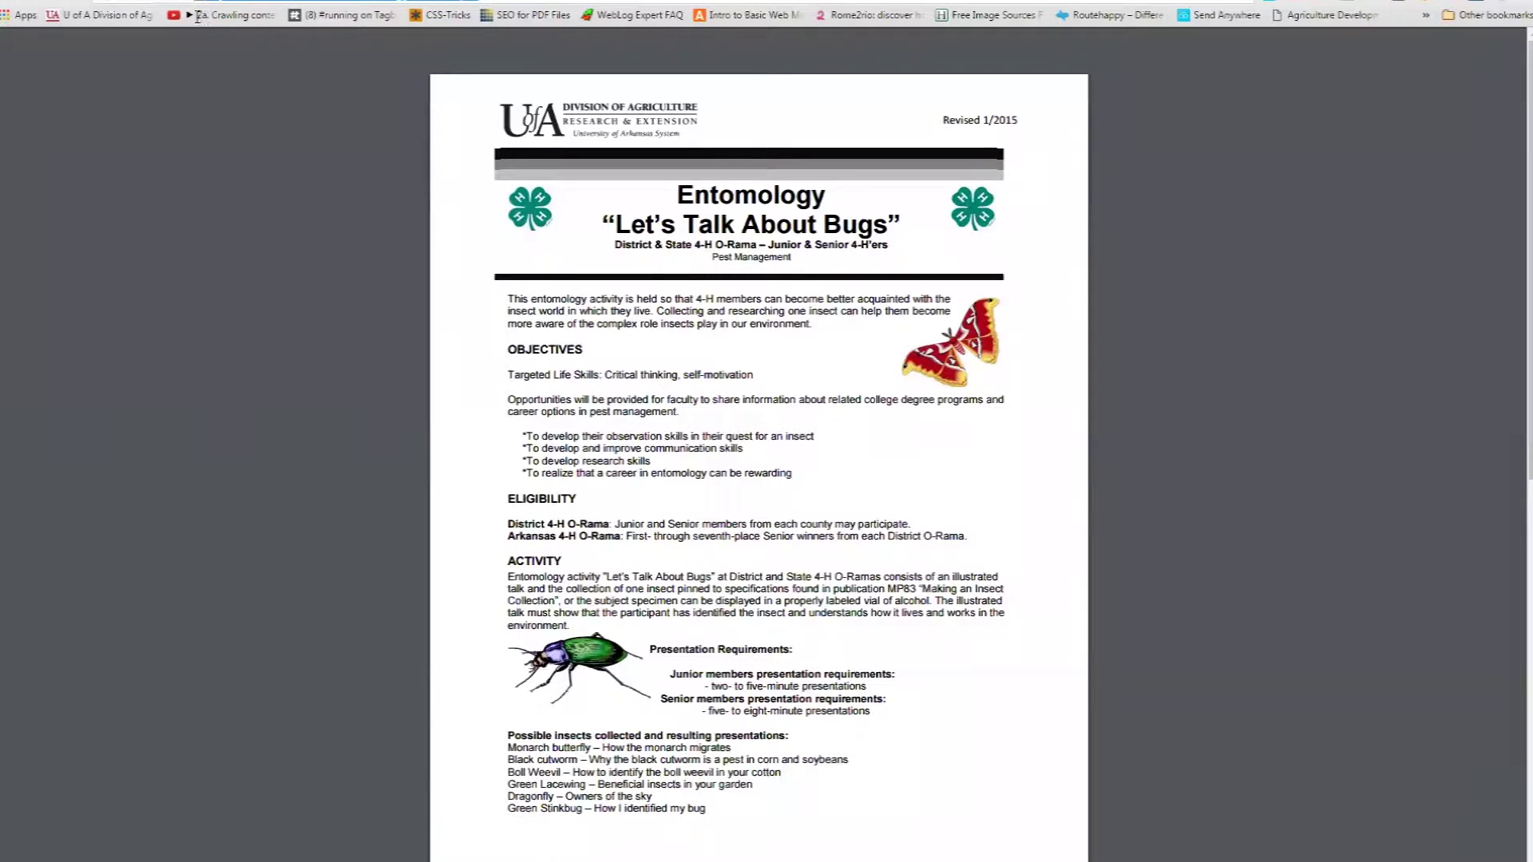
key("ctrl+l")
type("www.uaex.edu/websiteh")
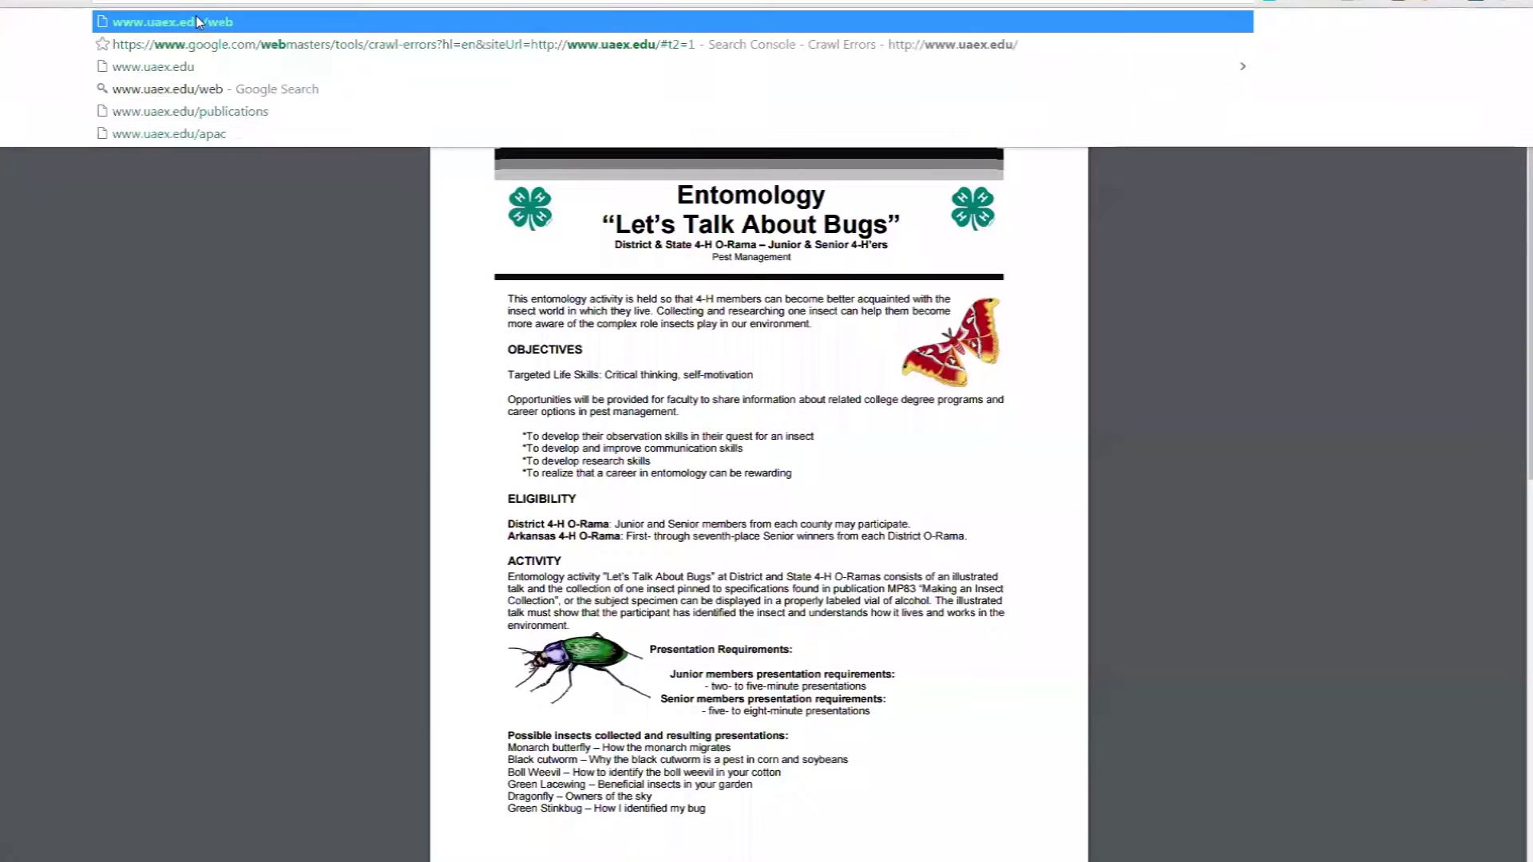
type("elp")
key("Return")
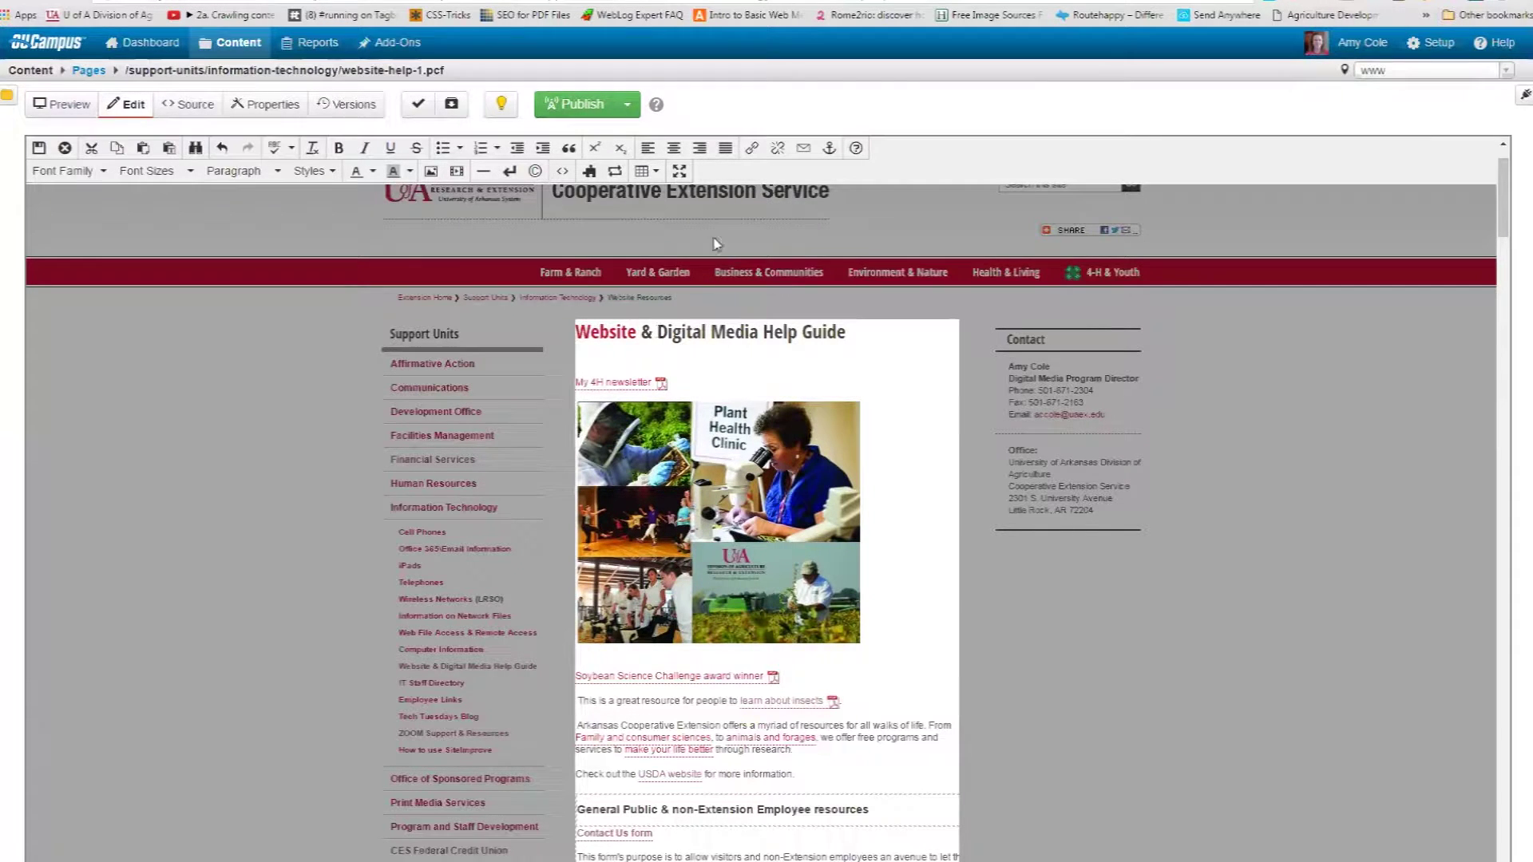
Insert the County Pages 'Image + Text Block + Caption' snippet below the heading.
left_click(588, 175)
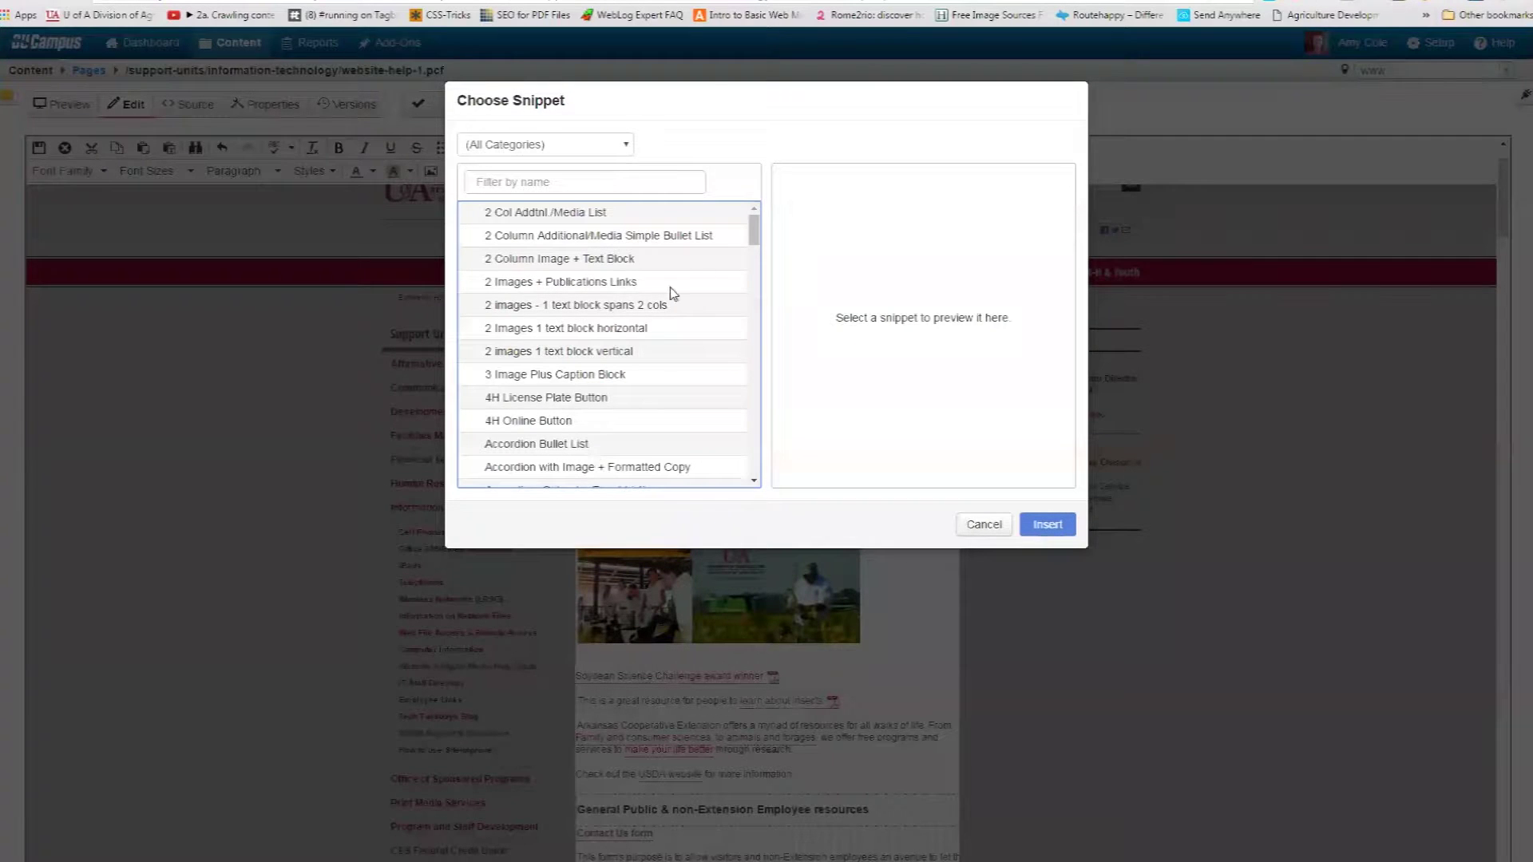
mouse_move(755, 242)
left_mouse_down()
mouse_move(774, 480)
mouse_move(780, 232)
left_mouse_up()
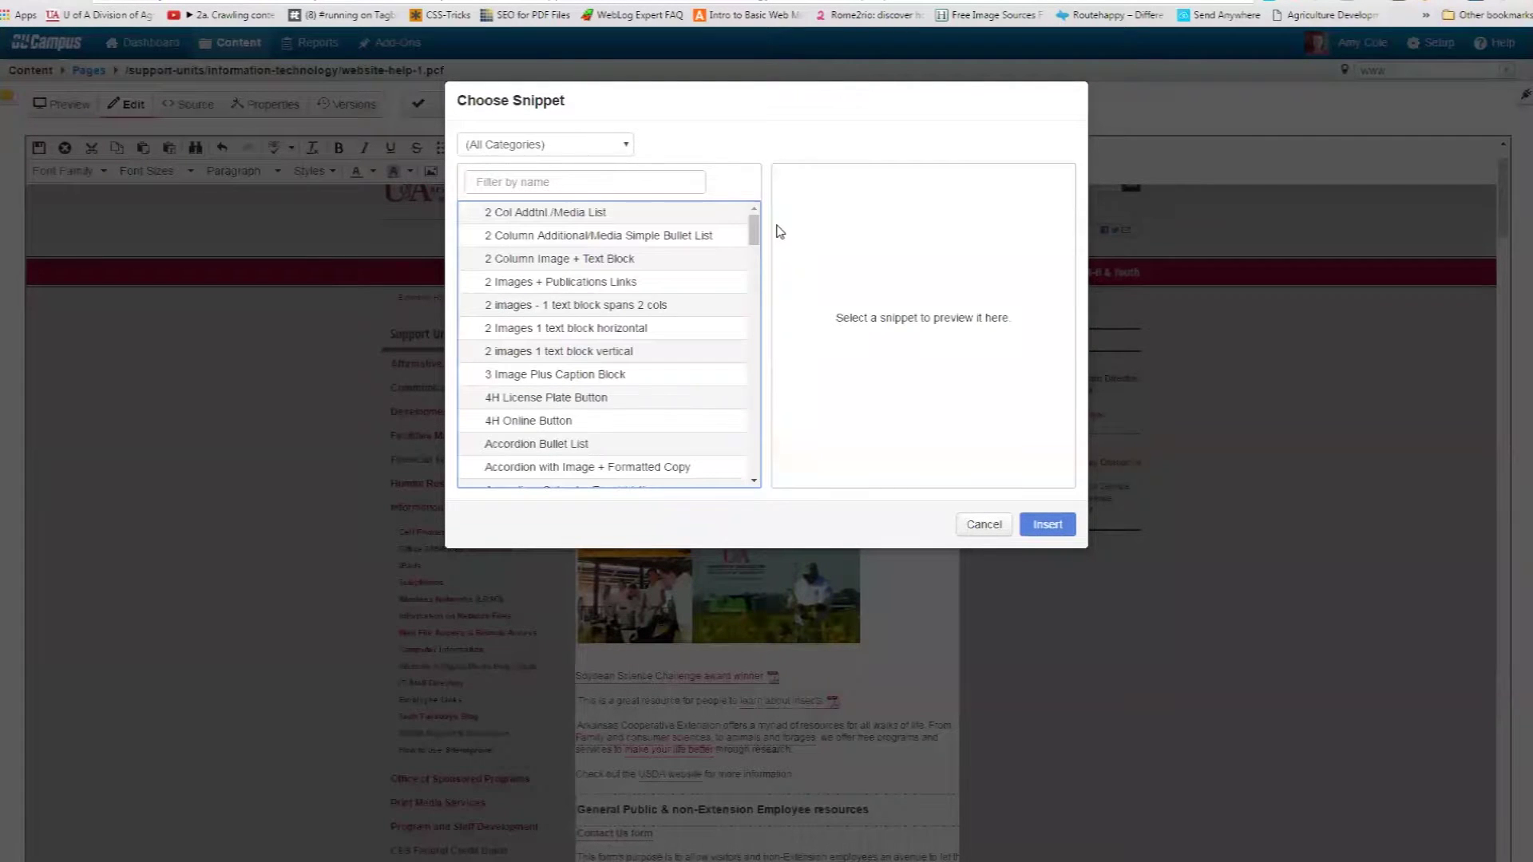
left_click(622, 152)
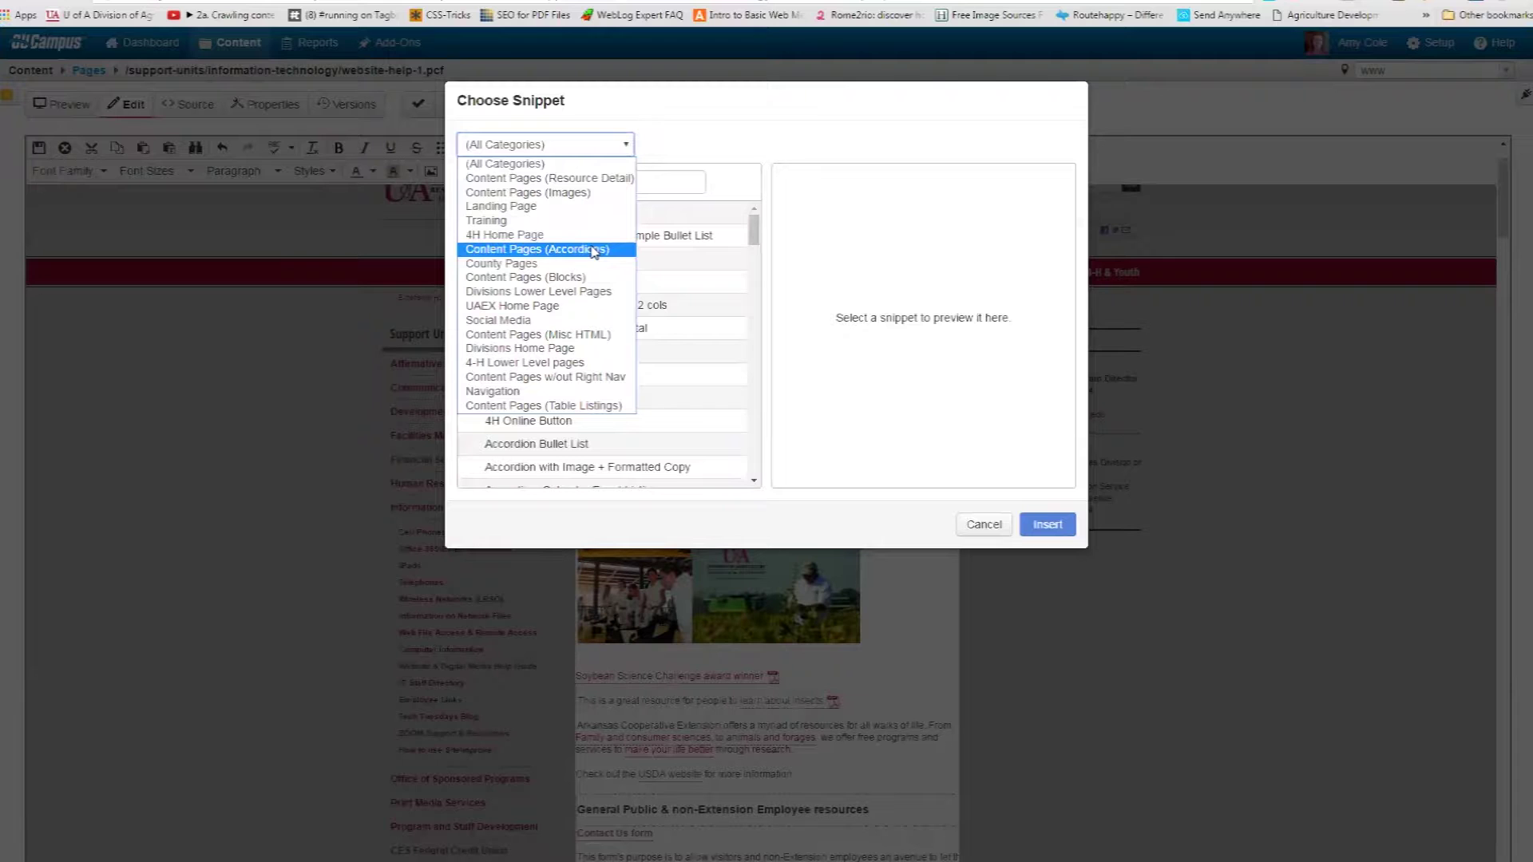
left_click(577, 267)
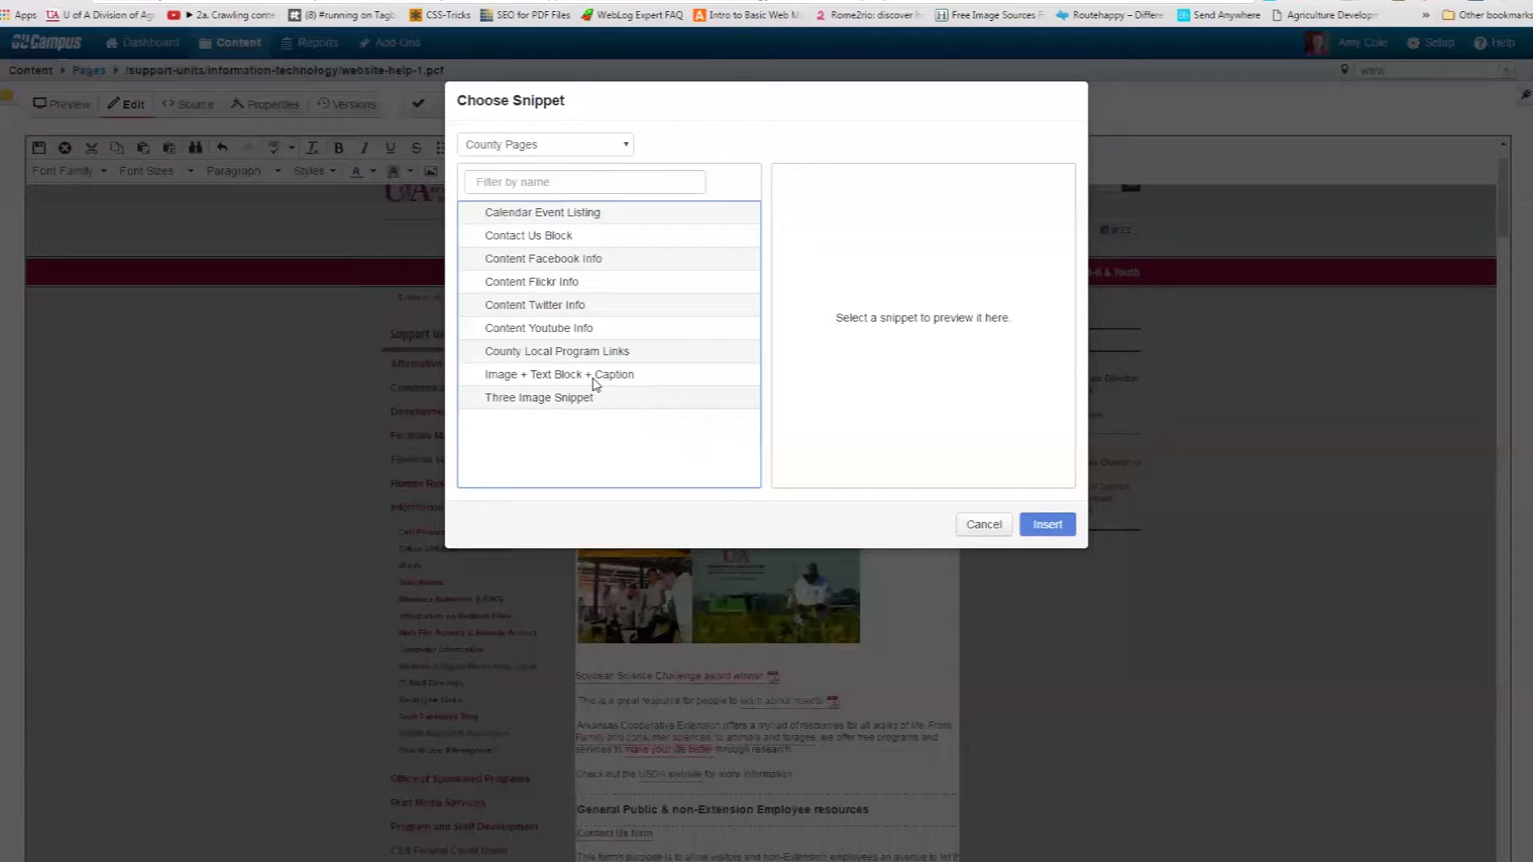
left_click(599, 377)
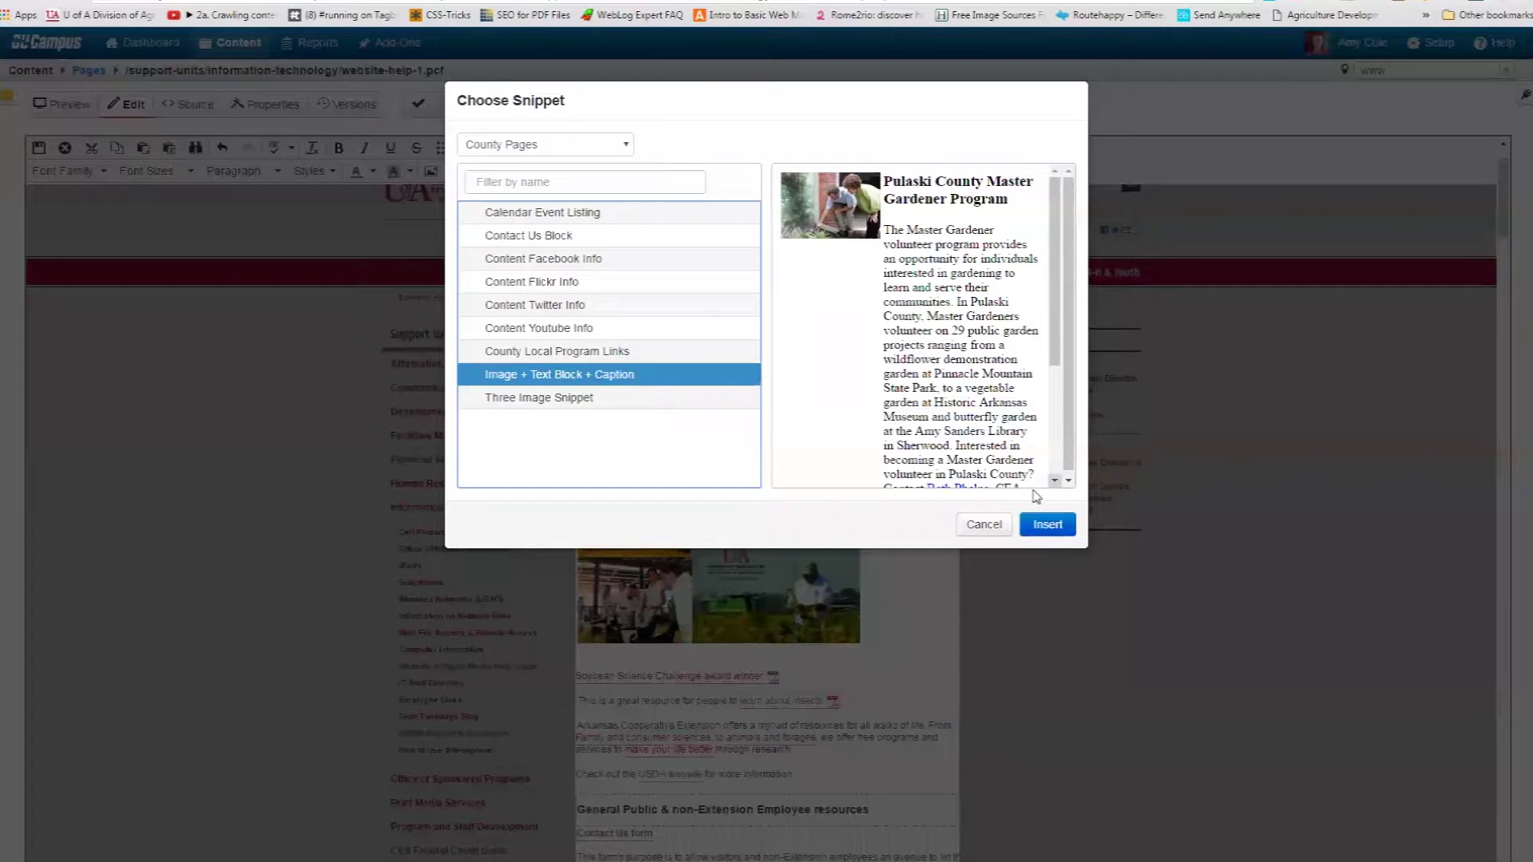
left_click(1048, 524)
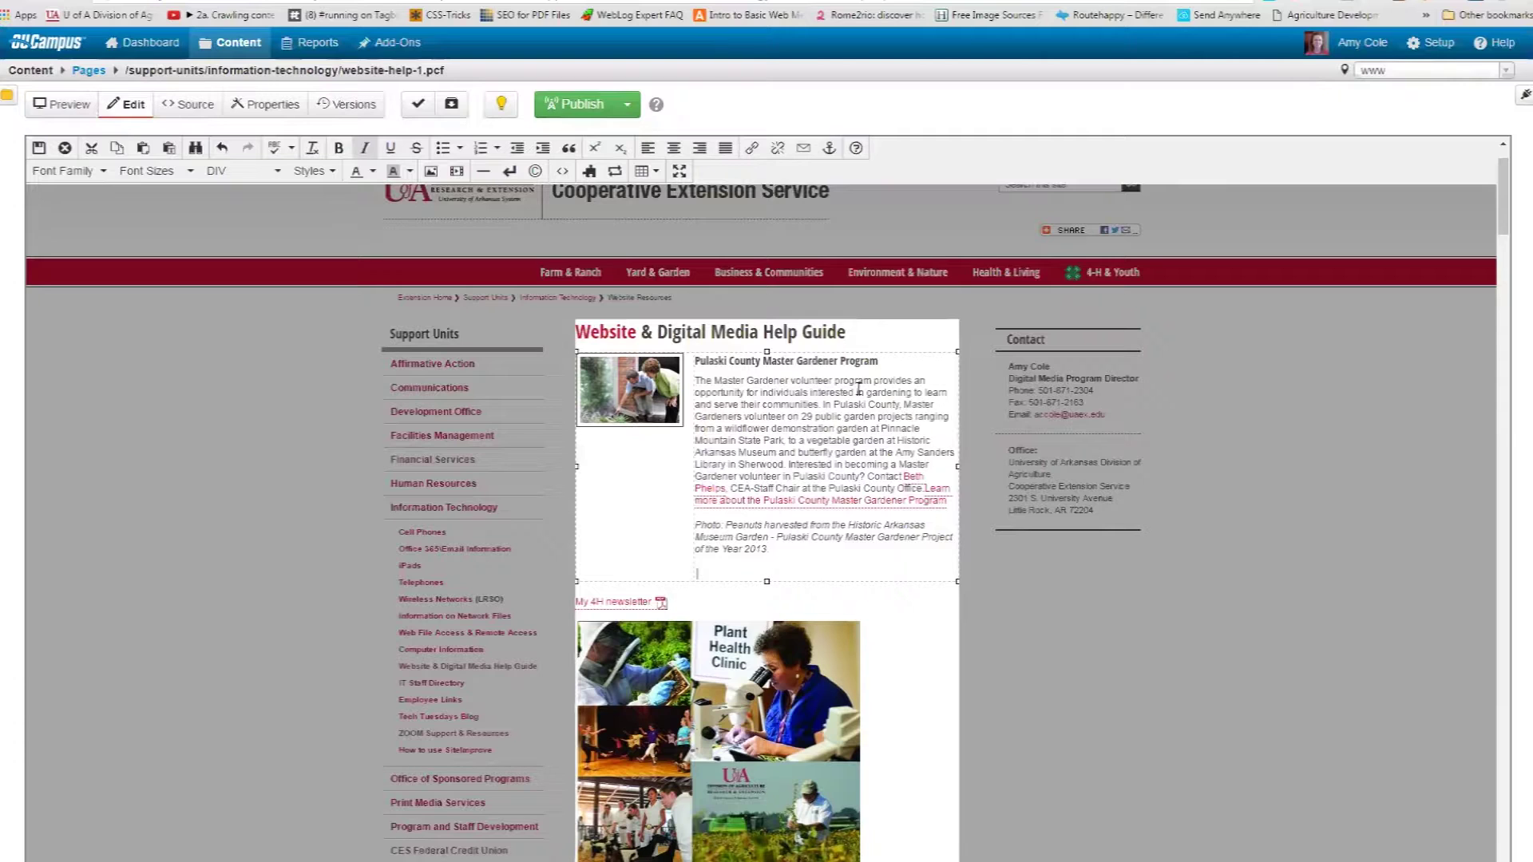
Replace the snippet heading with 'Clay County FCS services' and select the snippet's photo.
left_click_drag(878, 361, 698, 365)
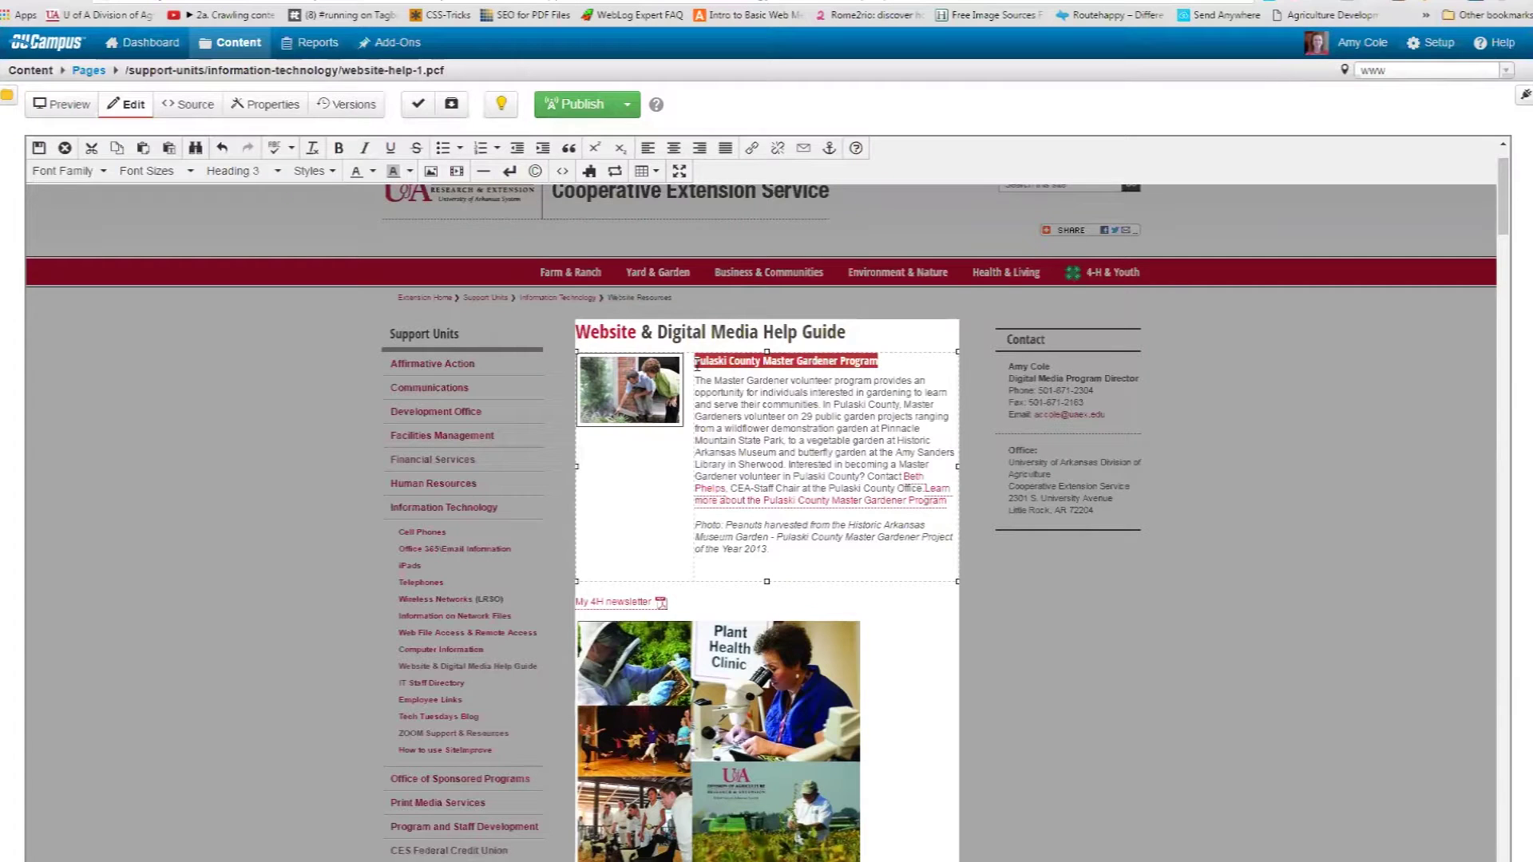
type("Clay County")
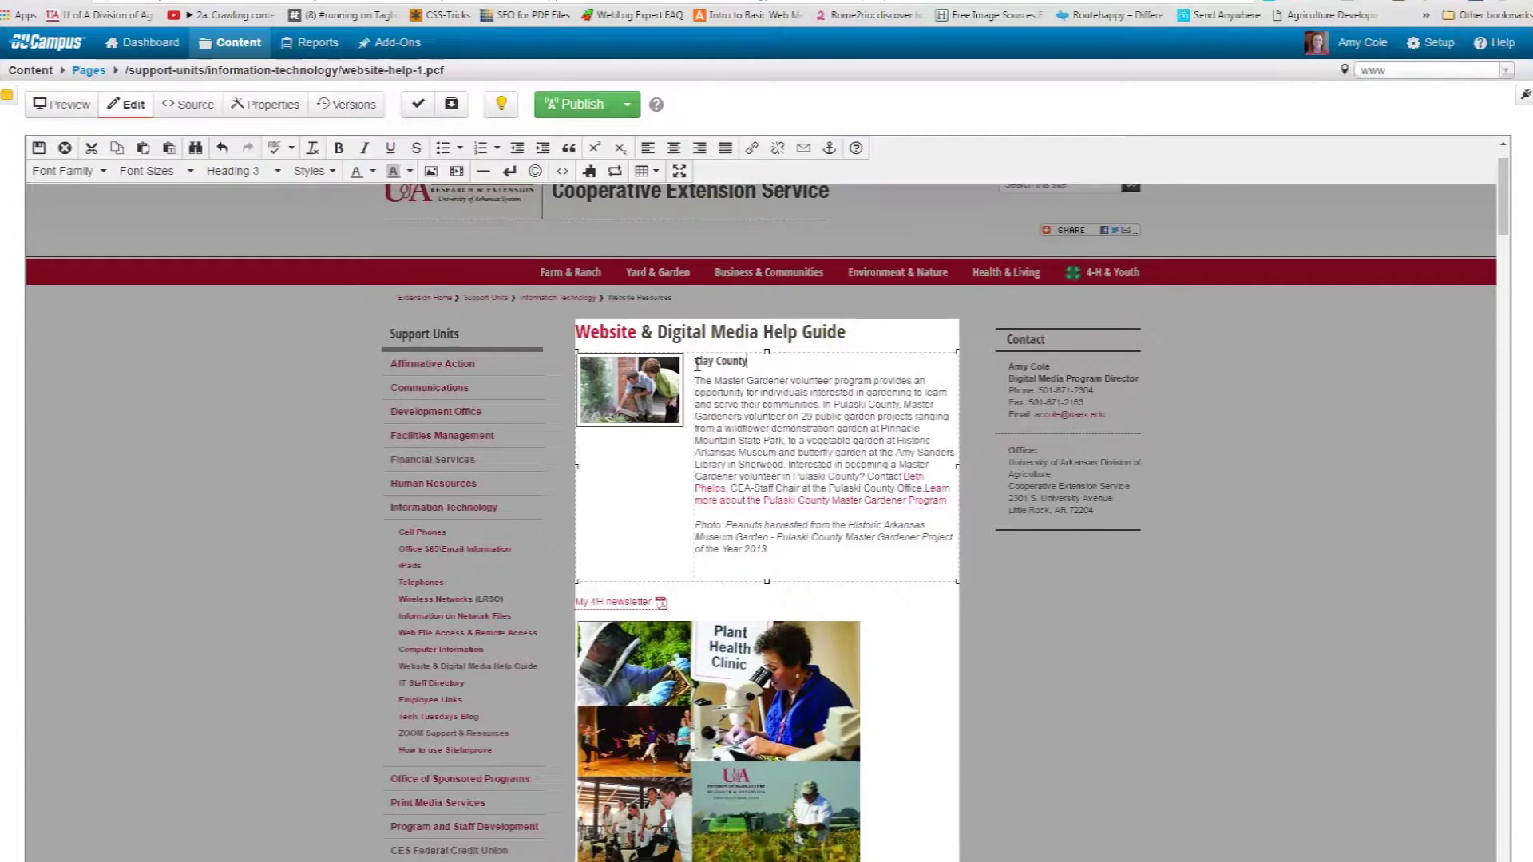
type(" FCS services")
left_click(663, 413)
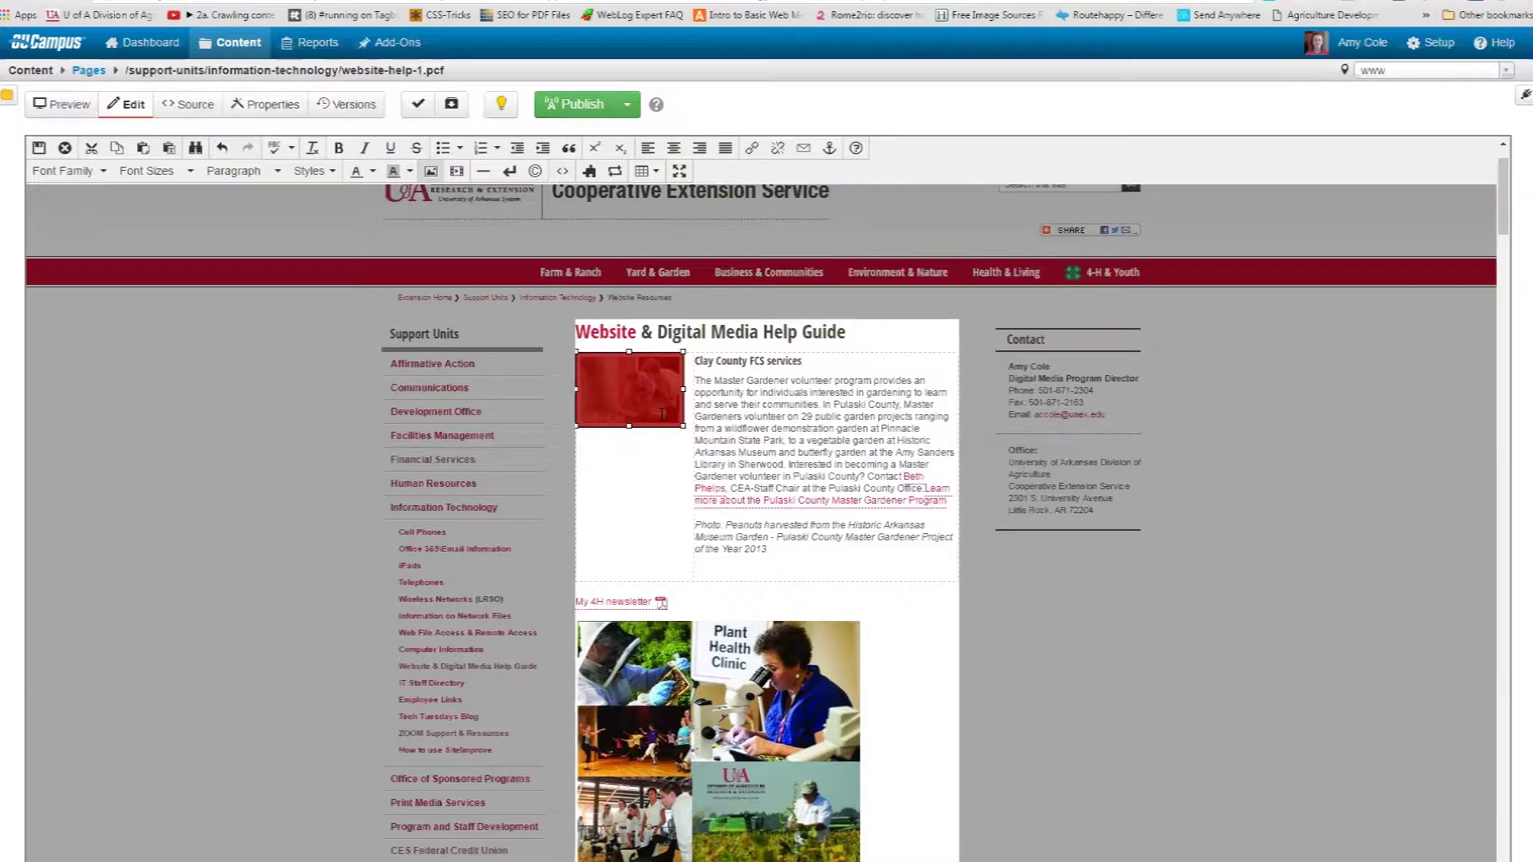
Open the photo's Insert/Edit Image properties and clear the old Master Gardener source path.
left_click(429, 174)
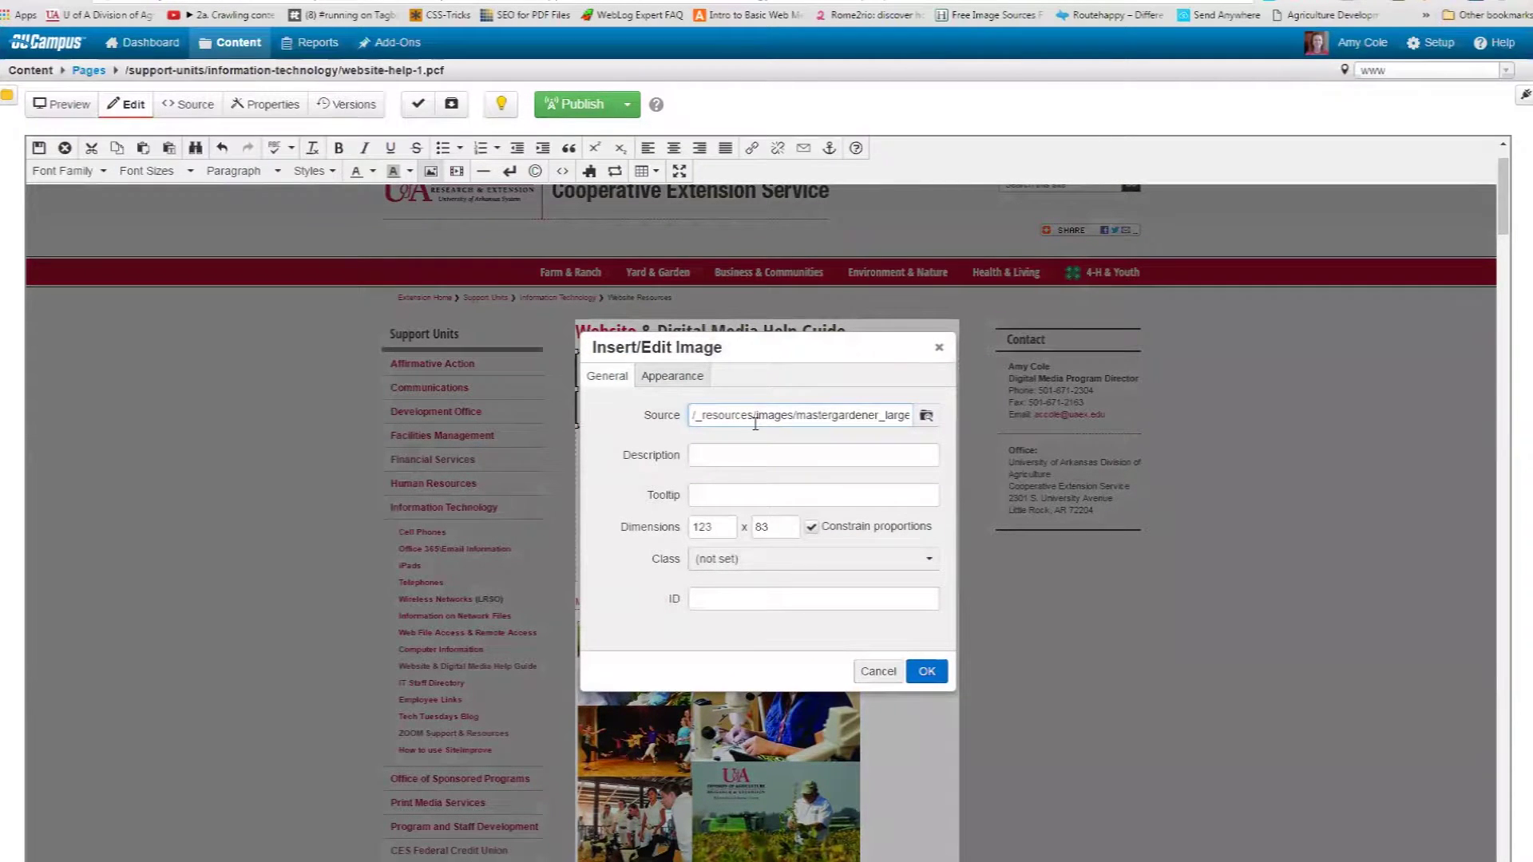
triple_click(756, 424)
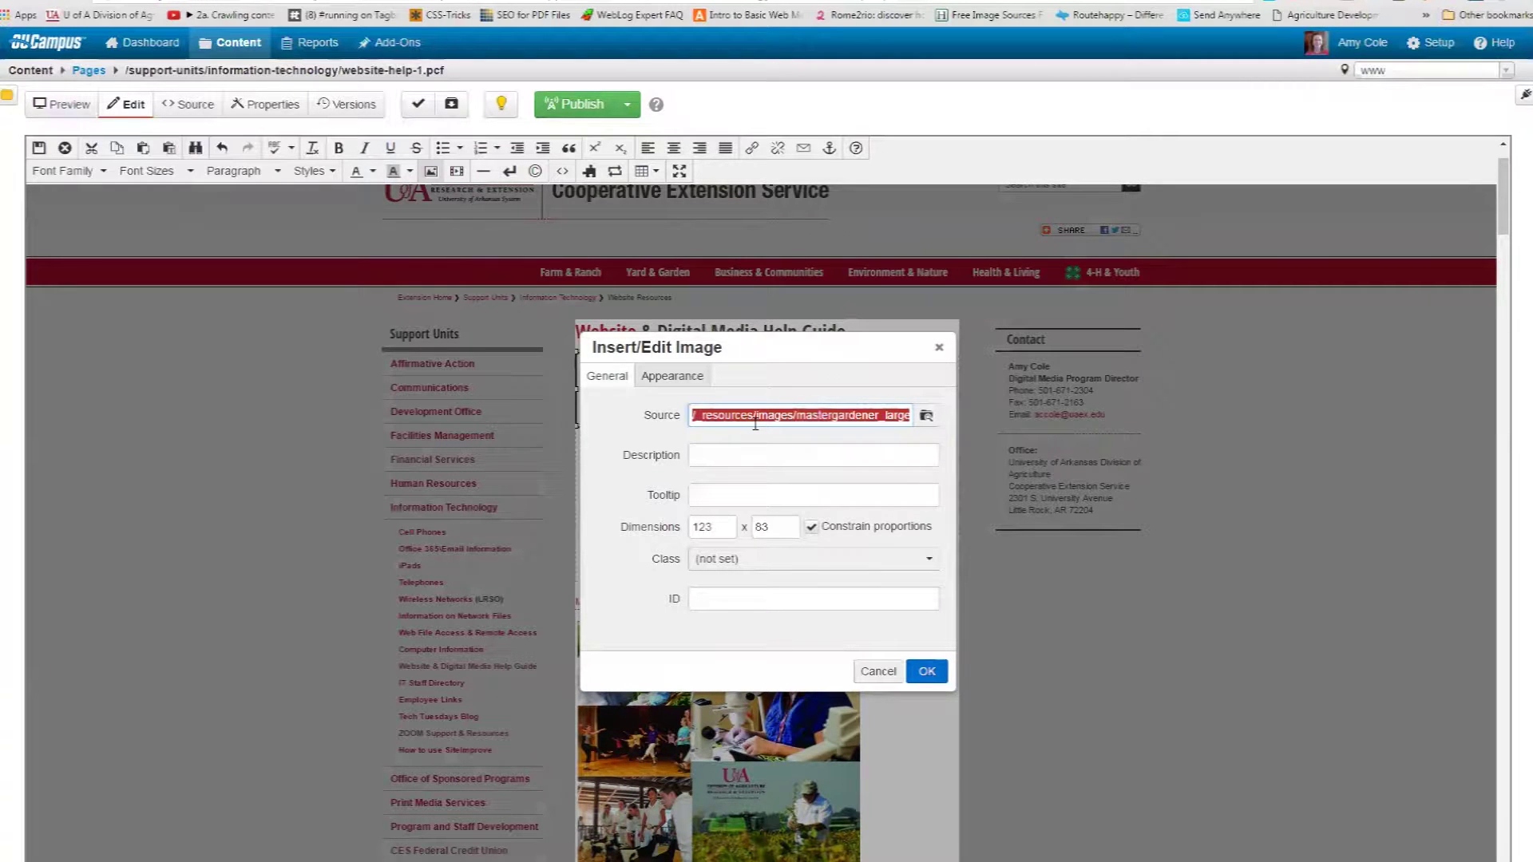
key("BackSpace")
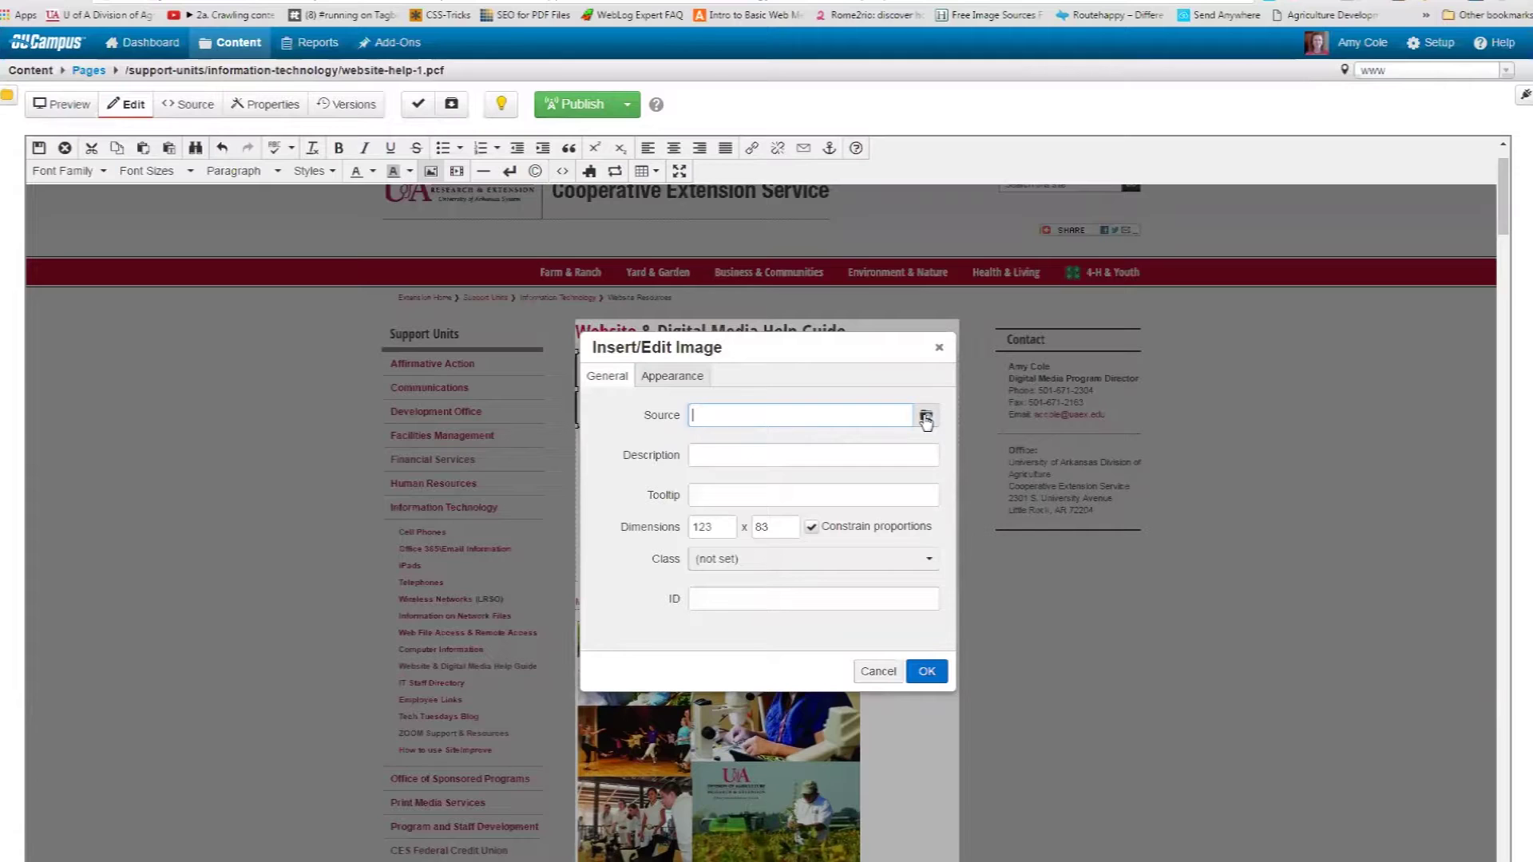
Browse from the www root through counties and clay county to the images folder.
left_click(926, 418)
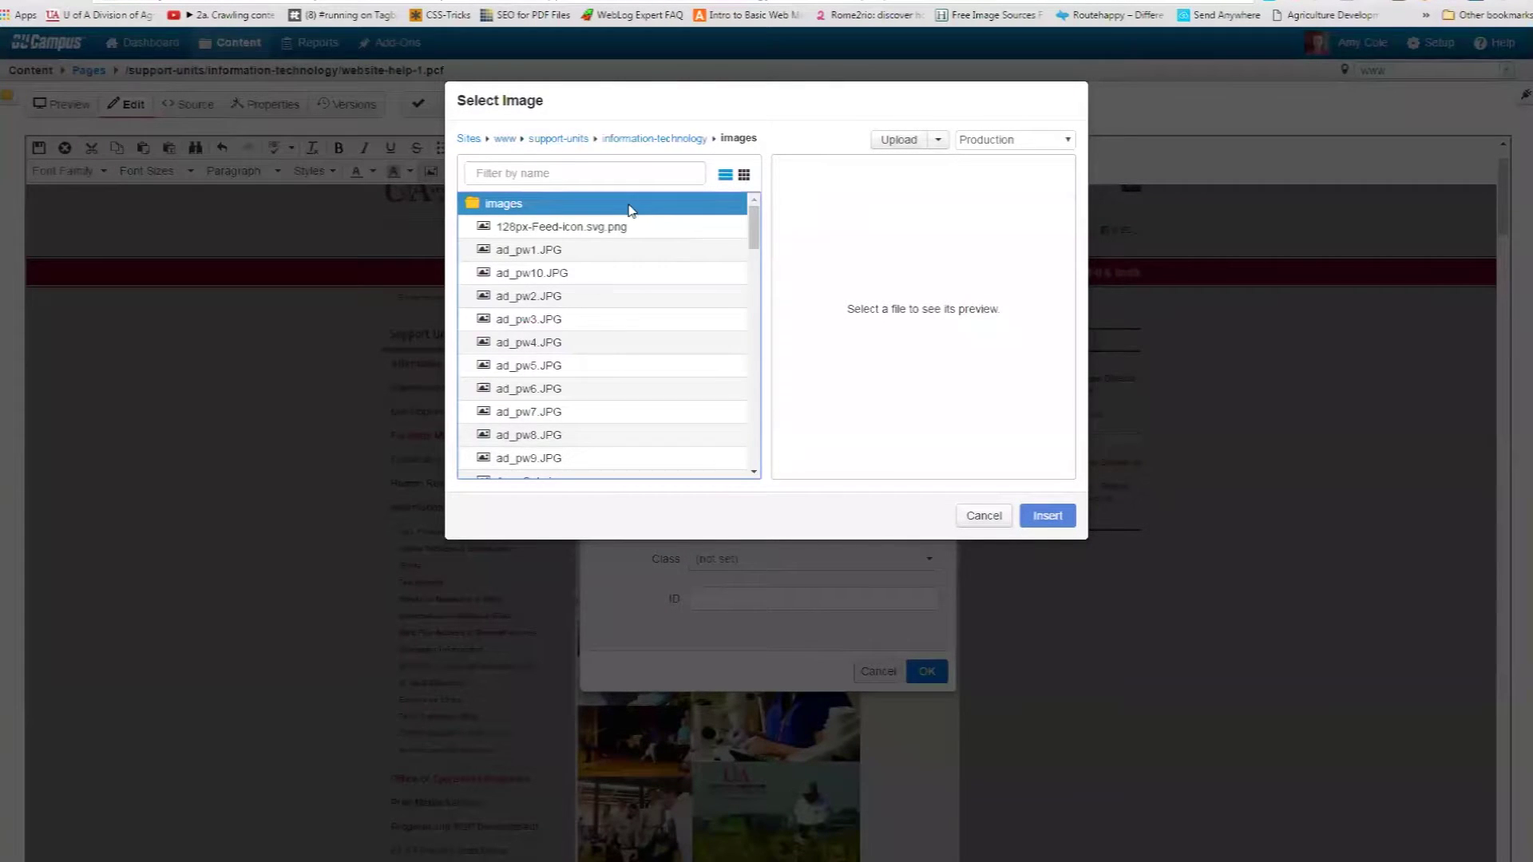
left_click(511, 142)
left_click(548, 174)
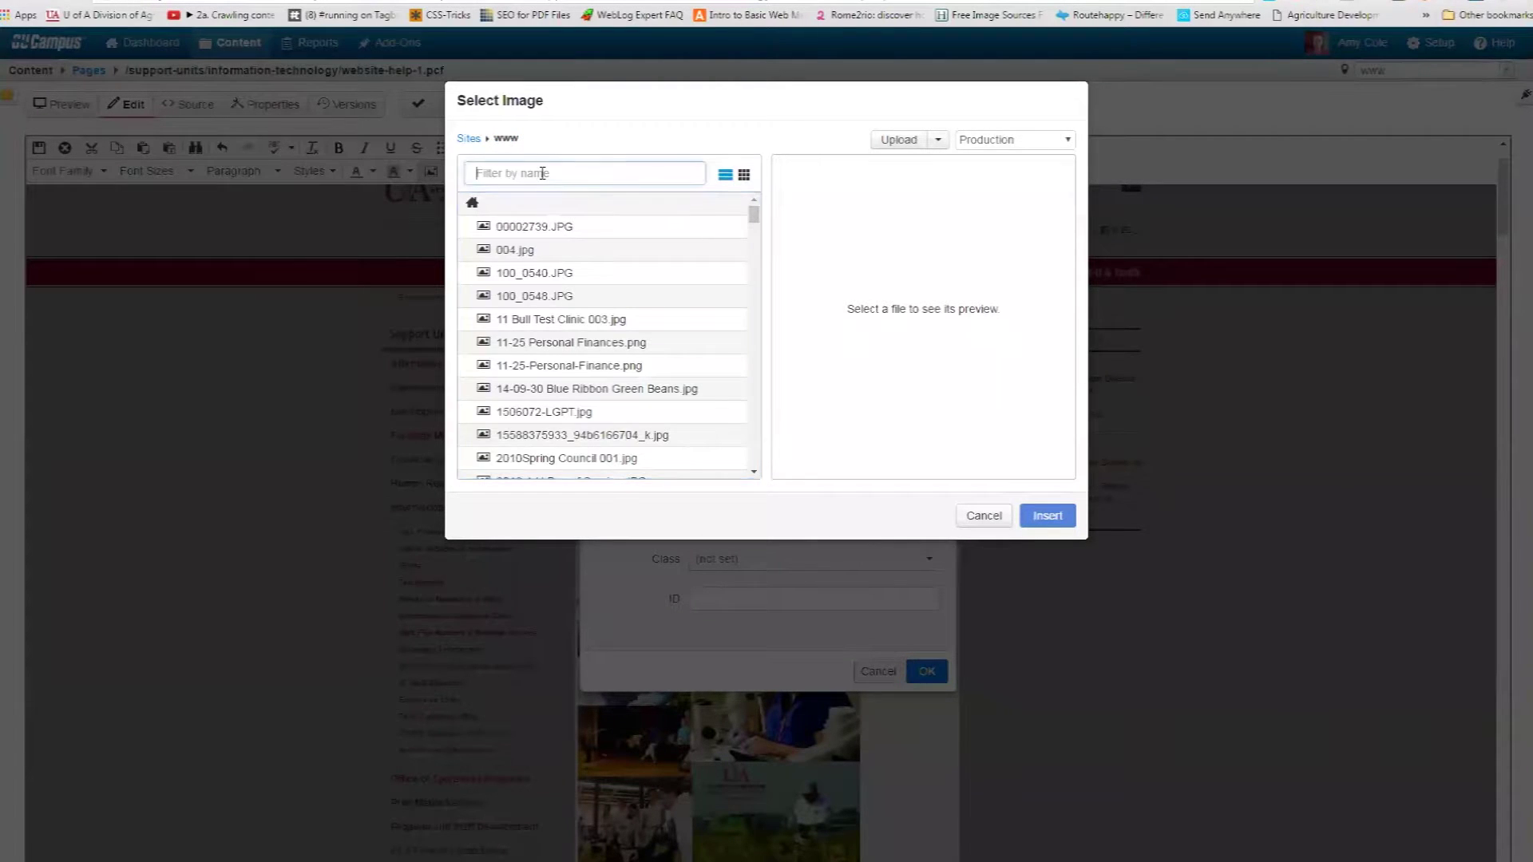
type("coun")
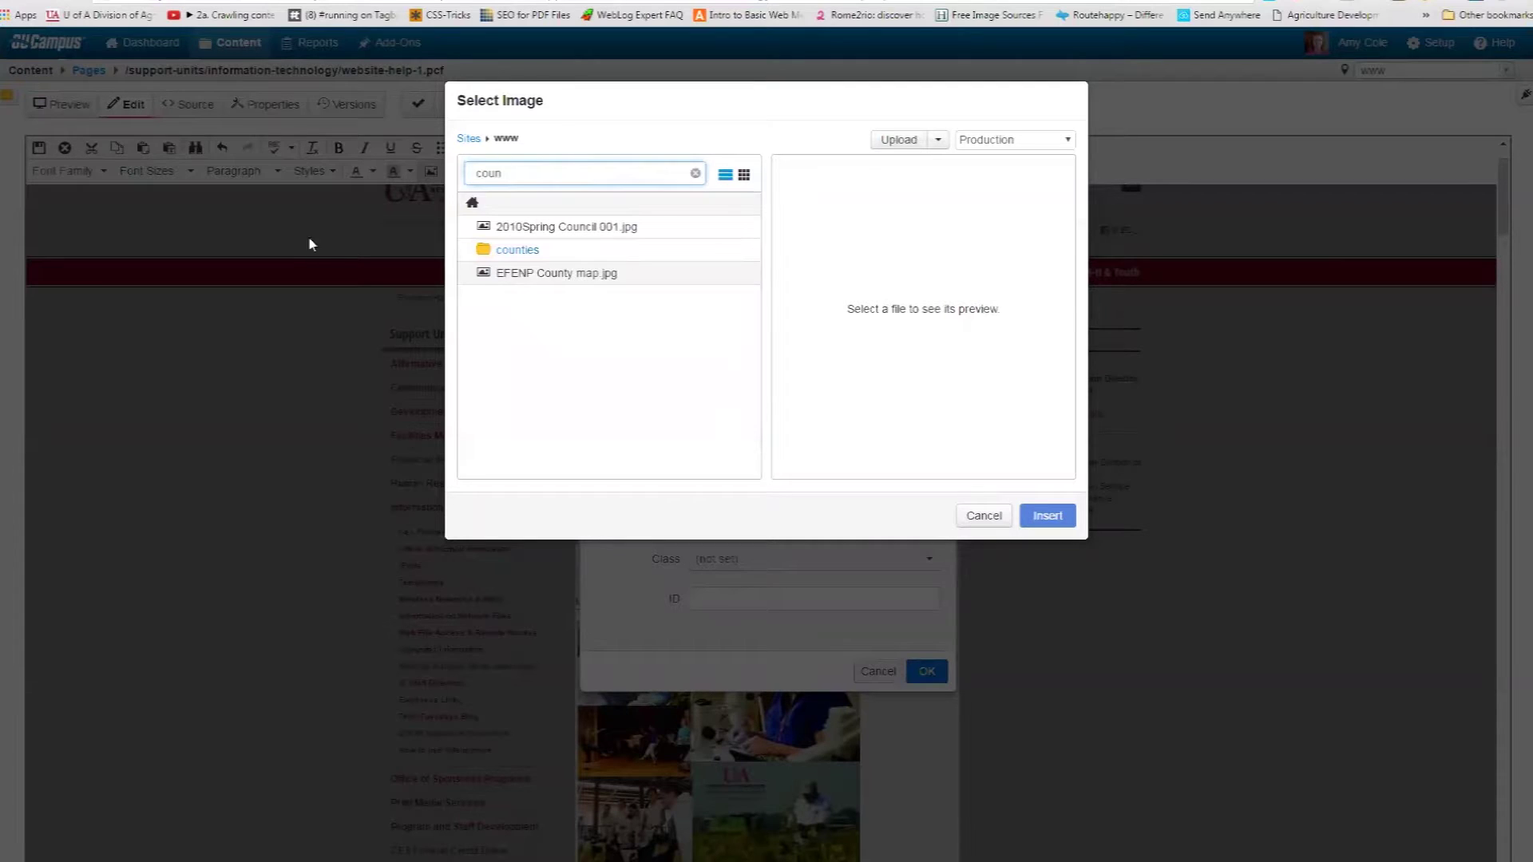
left_click(511, 250)
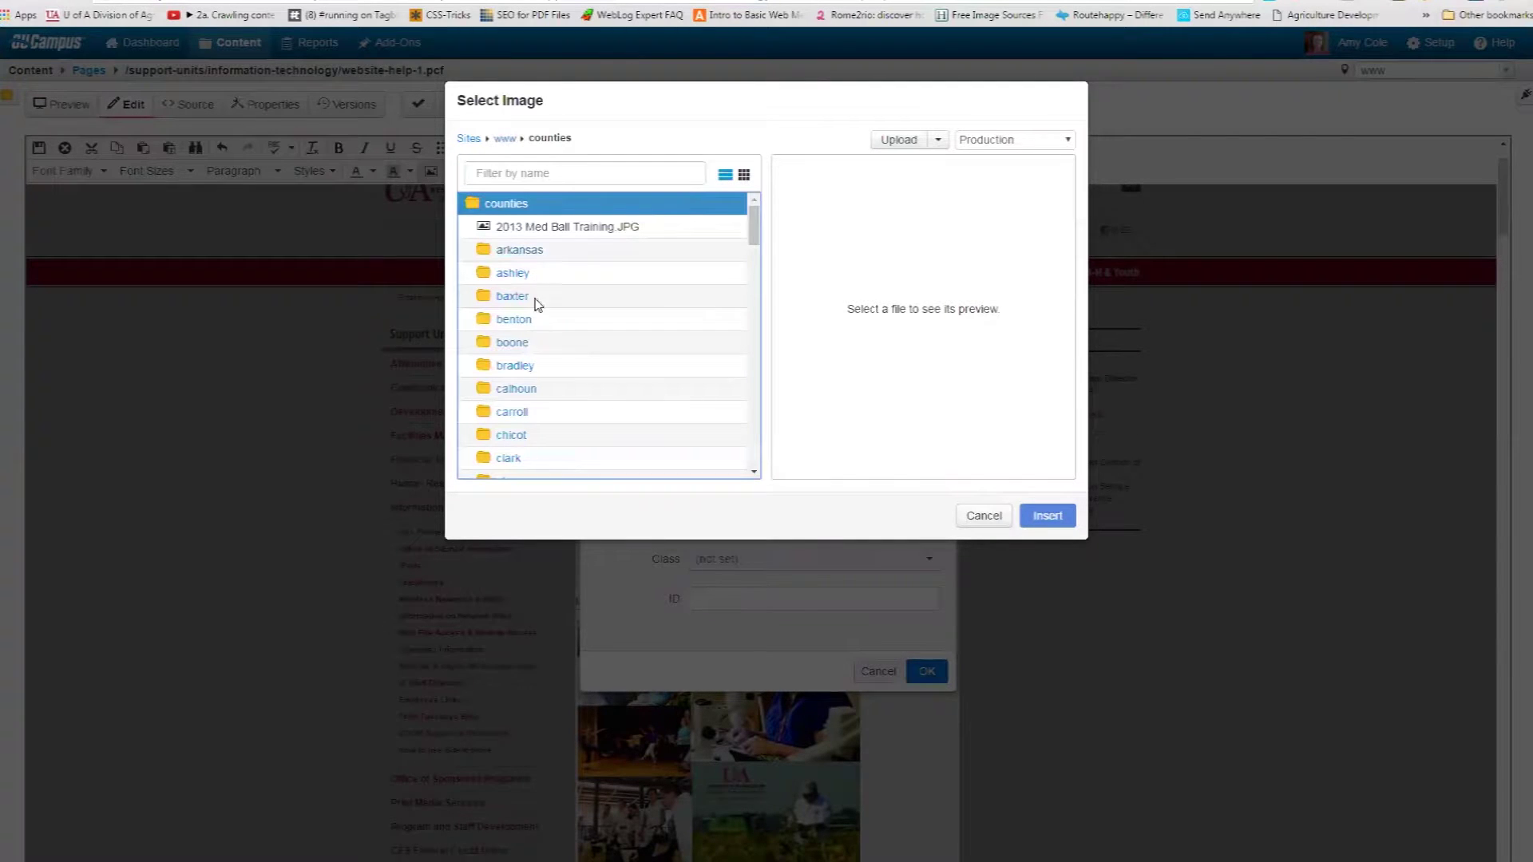
scroll(575, 421, "down", 2)
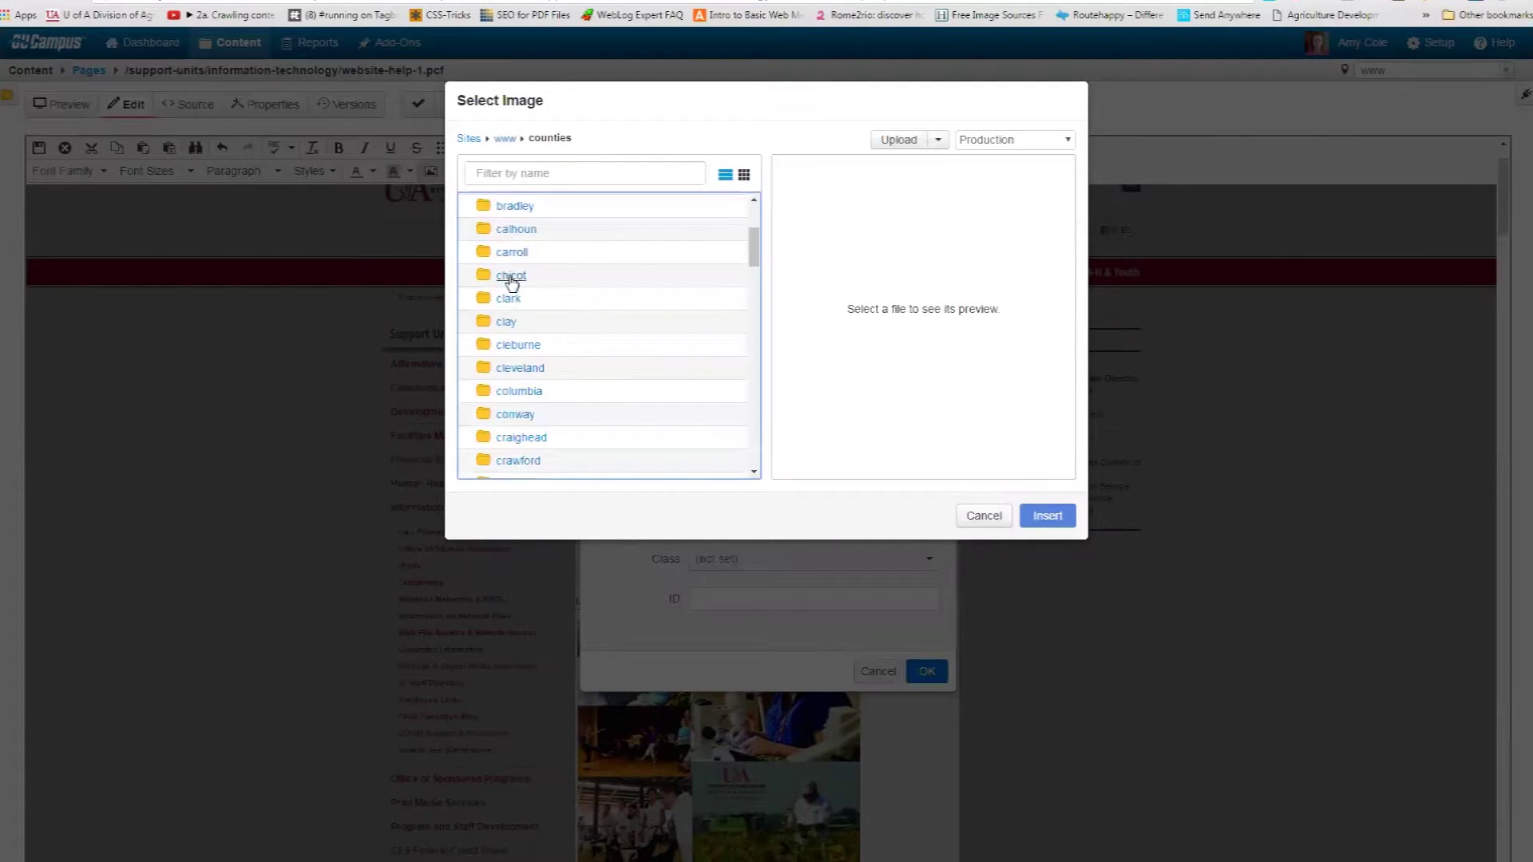
left_click(510, 323)
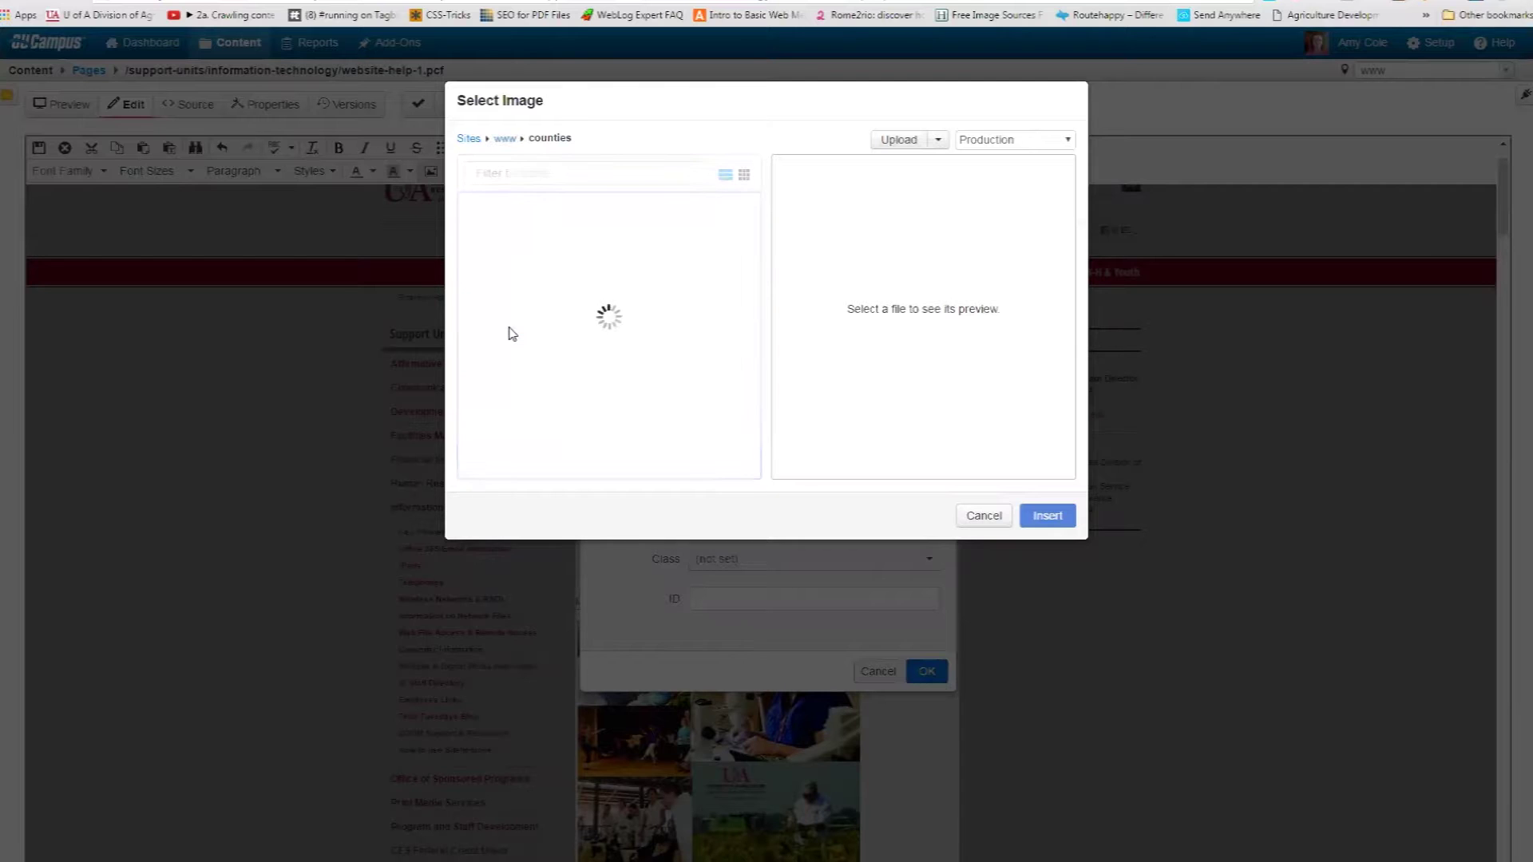
left_click(516, 251)
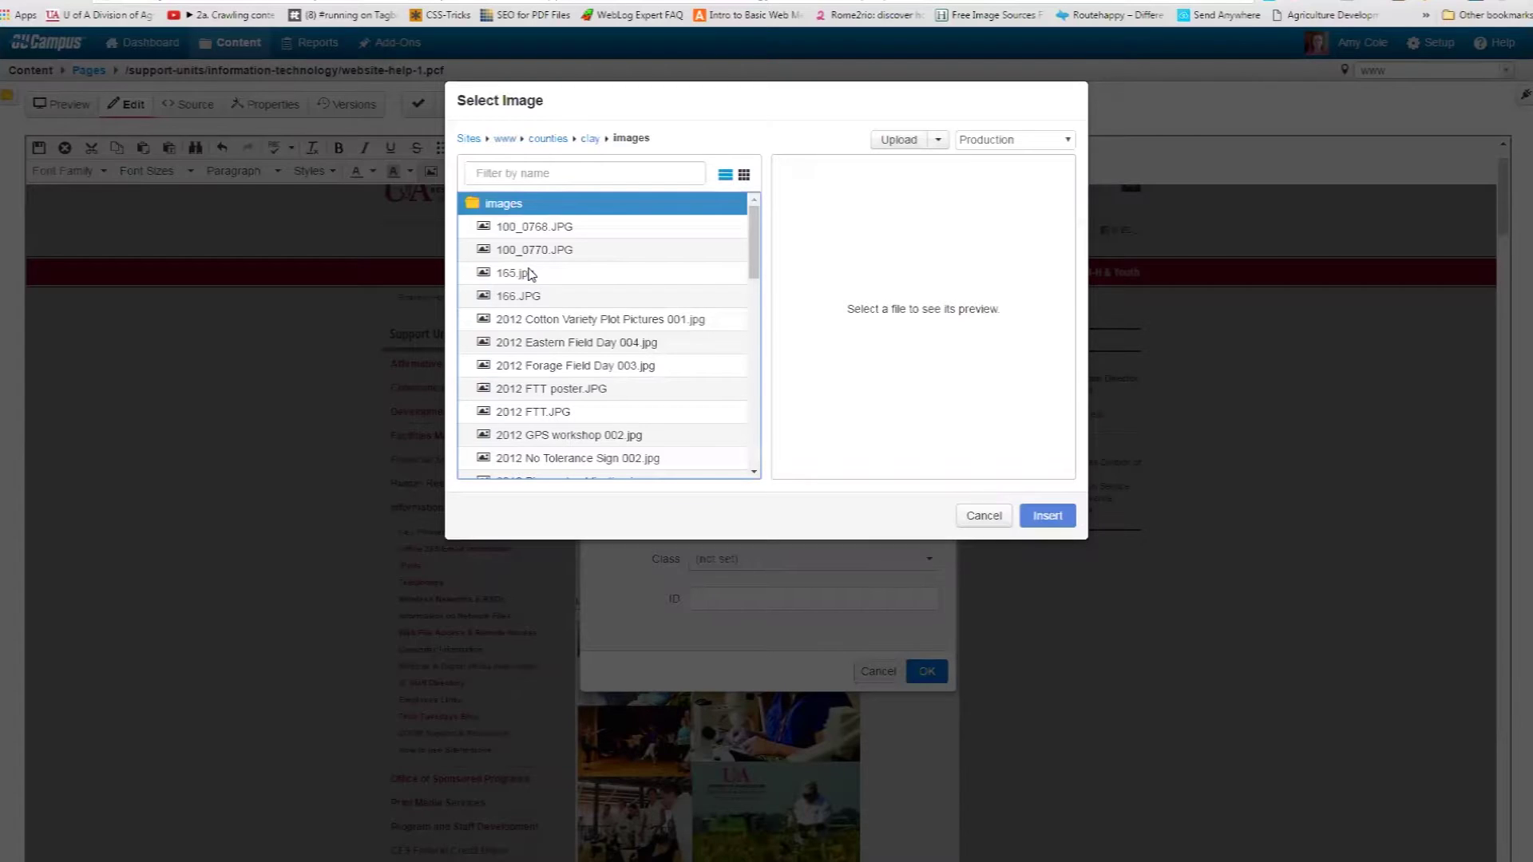
Preview several images and pick the 2014 field day photo.
left_click(525, 276)
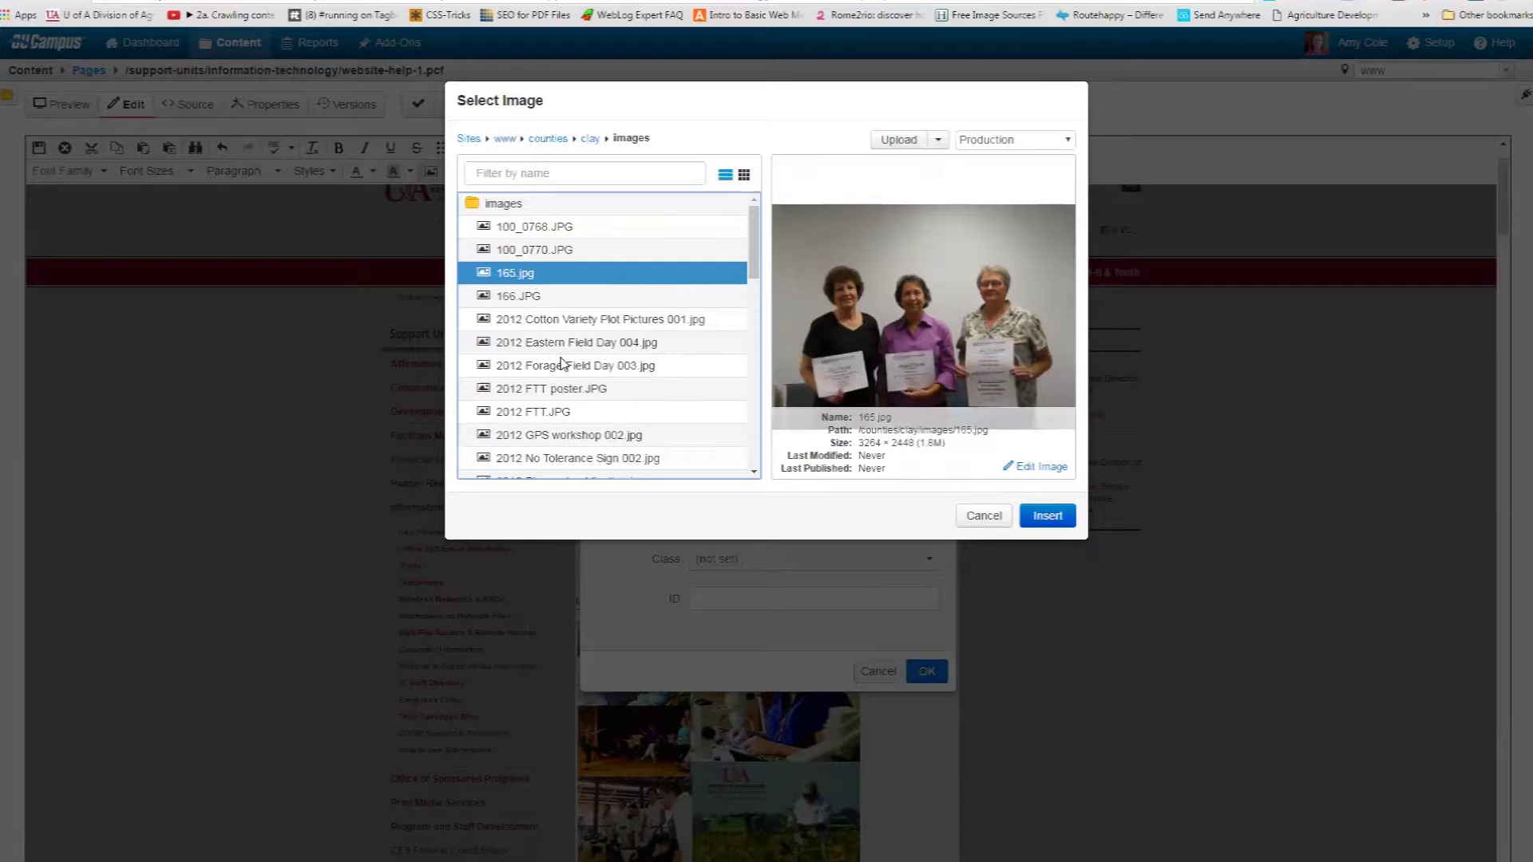
scroll(564, 382, "down", 1)
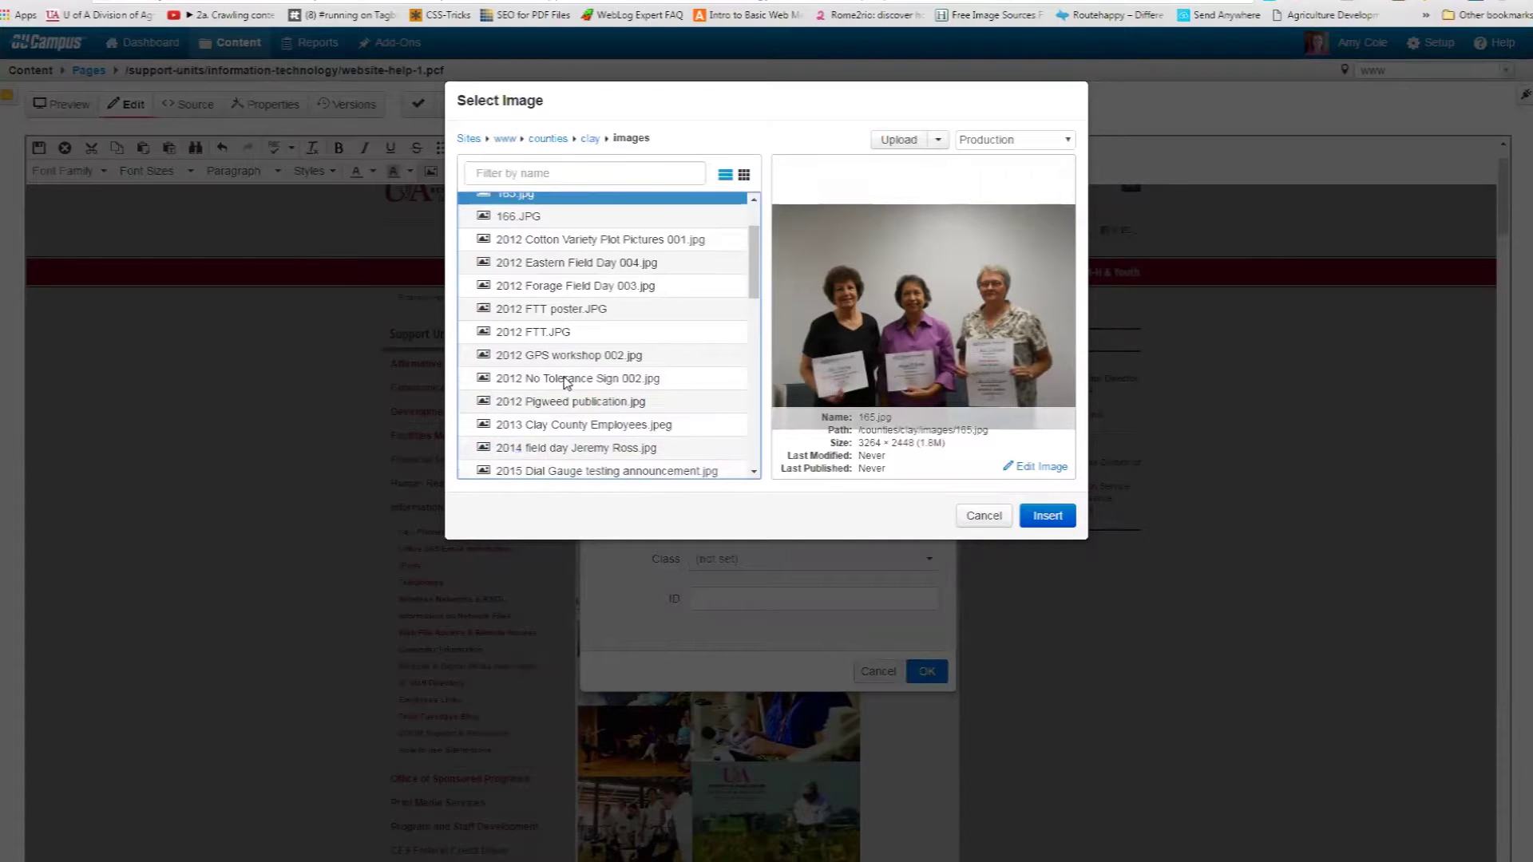
left_click(524, 331)
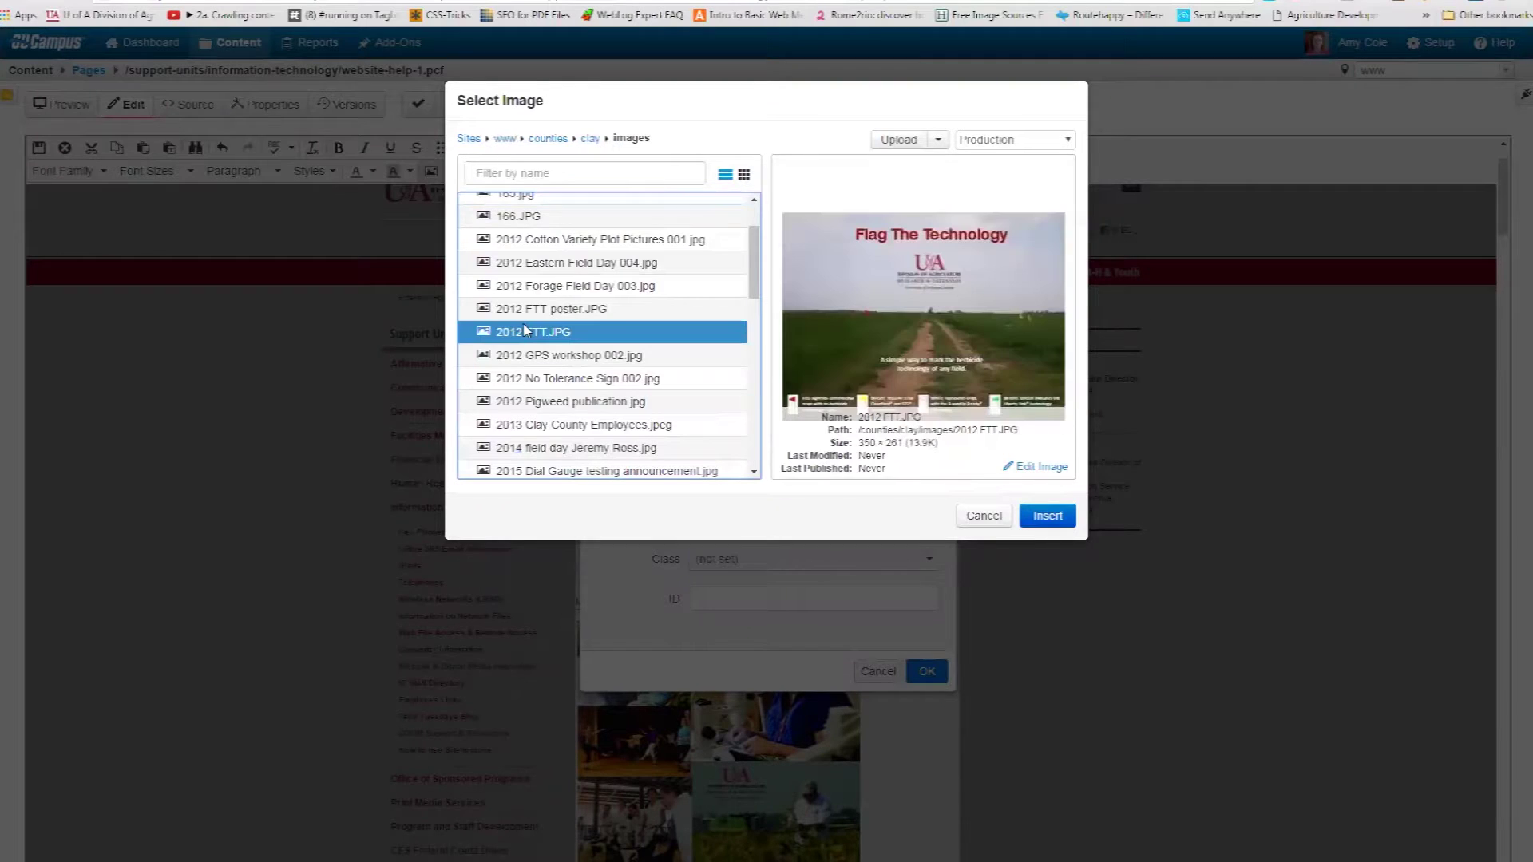
left_click(535, 378)
scroll(535, 389, "down", 1)
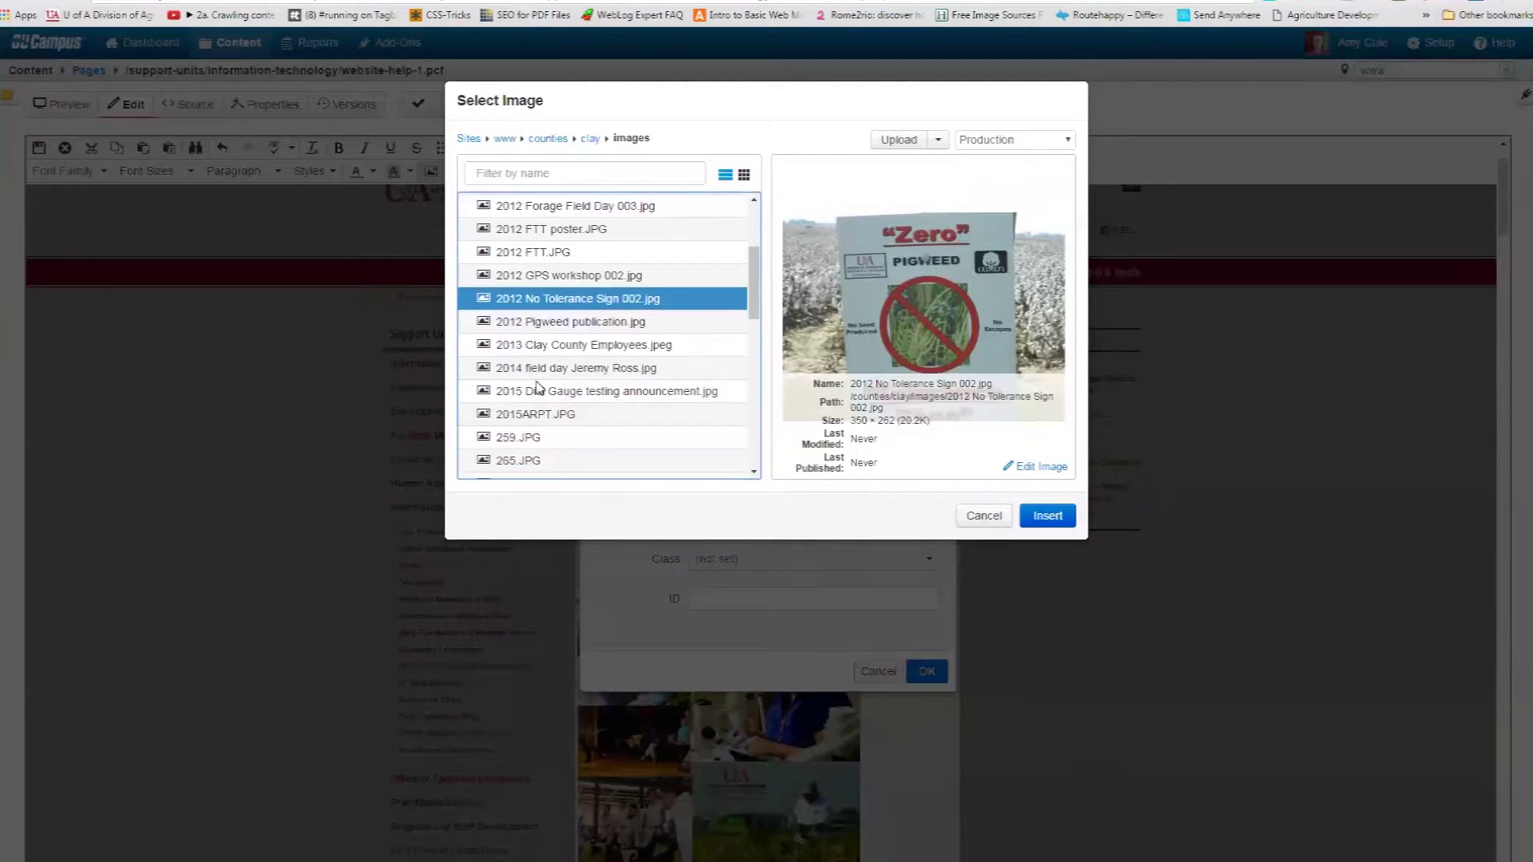
left_click(538, 368)
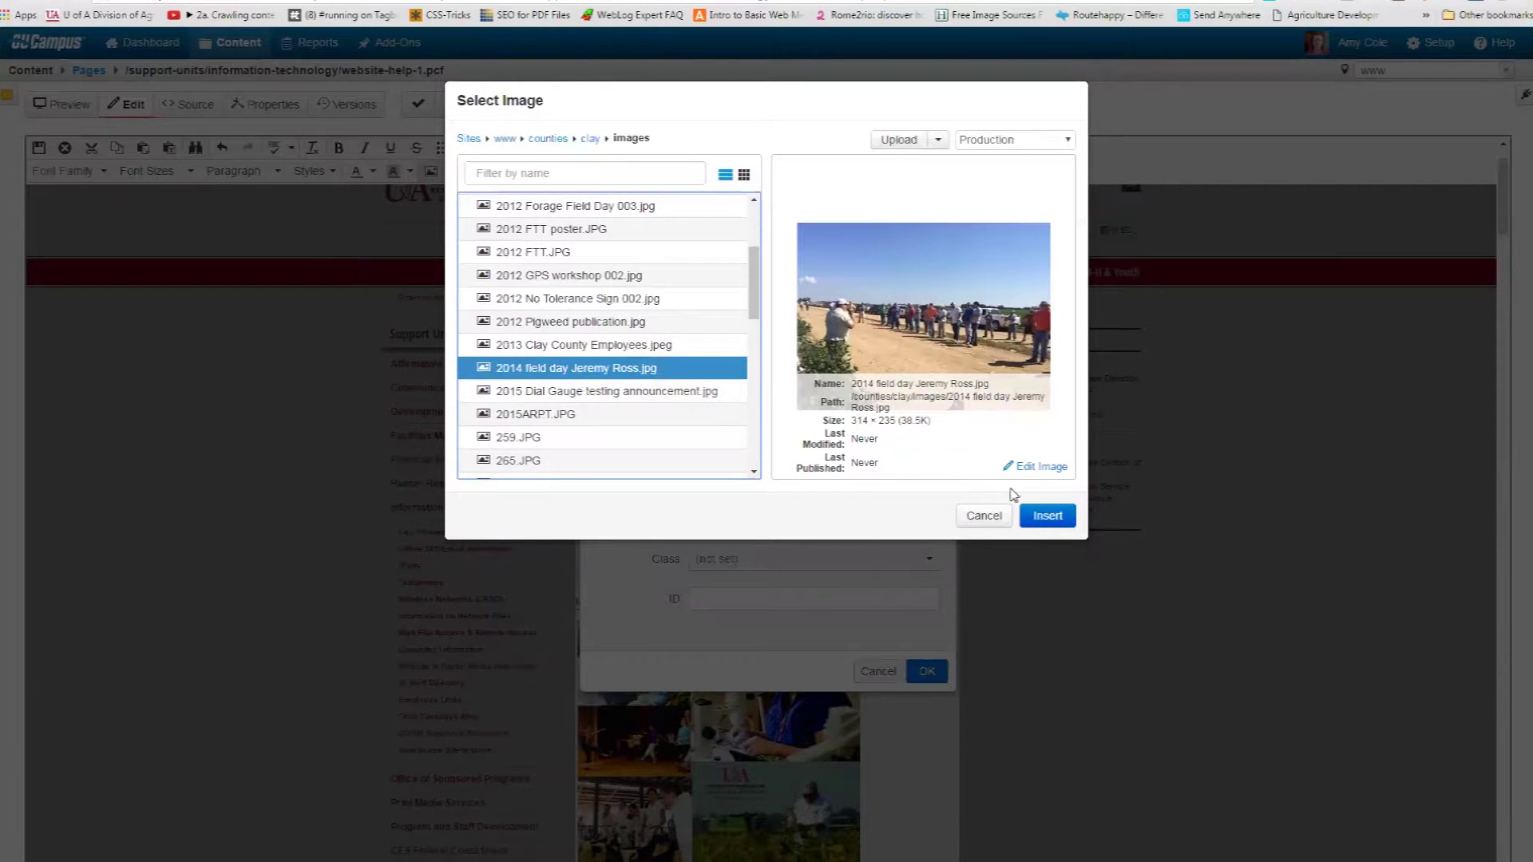
Insert the field day photo with a description of the speaker addressing attendees, reused as its tooltip.
left_click(1047, 514)
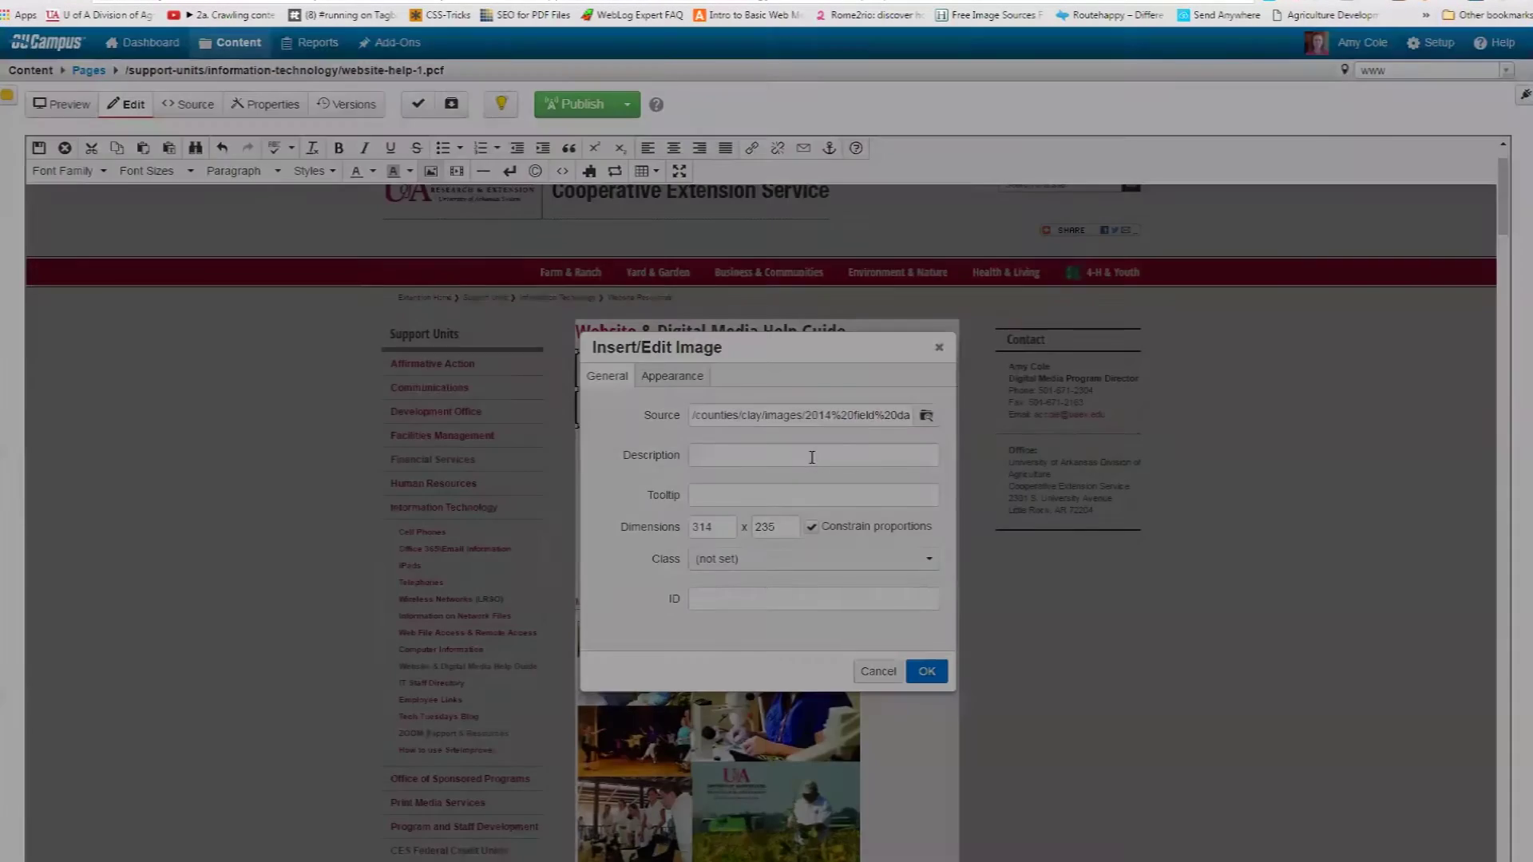
left_click(813, 456)
type("201")
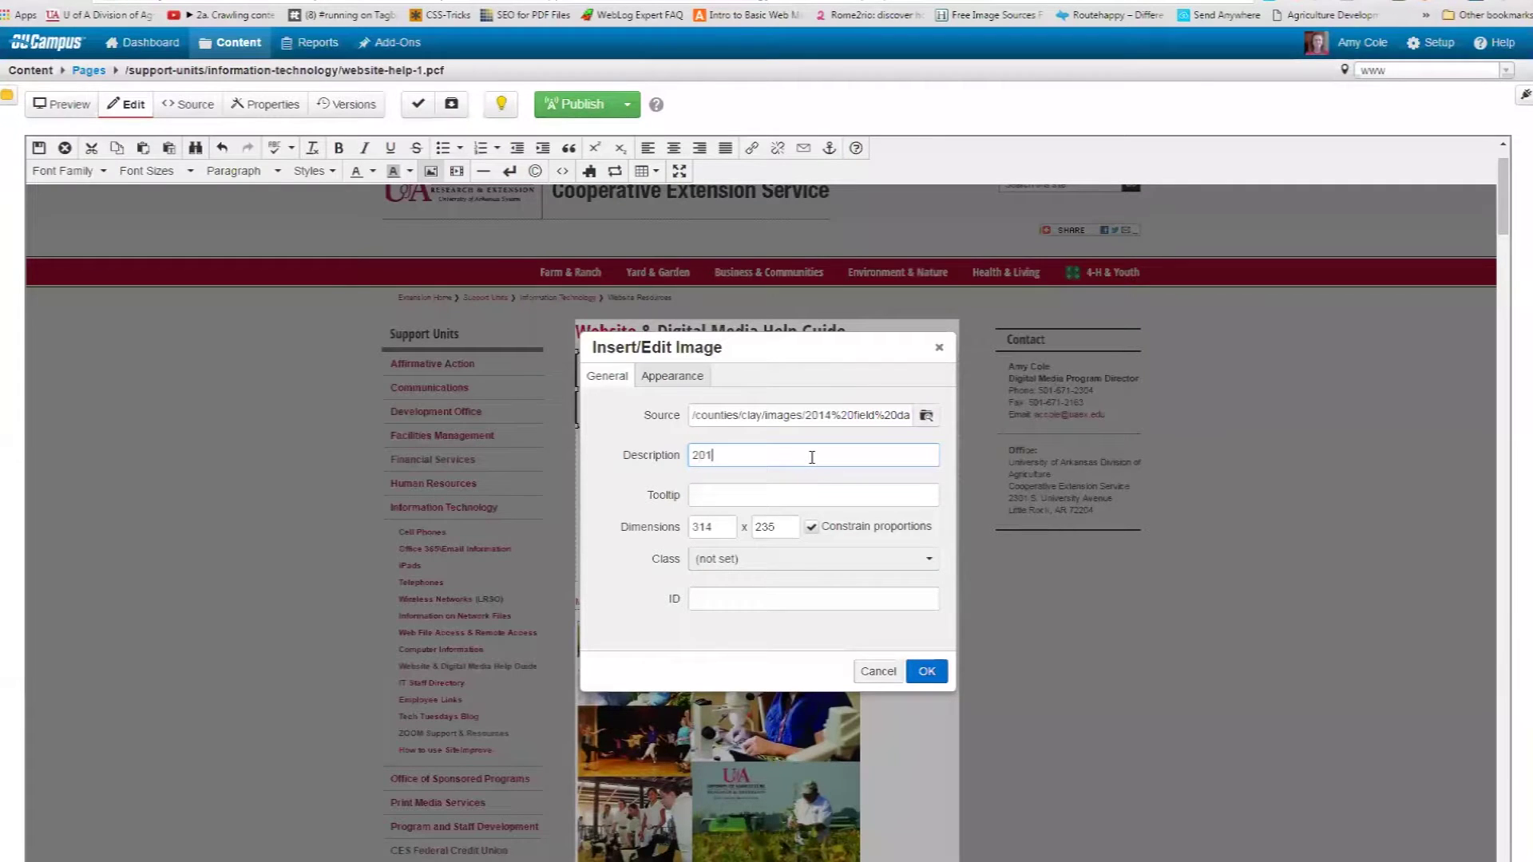
type("4 fiel")
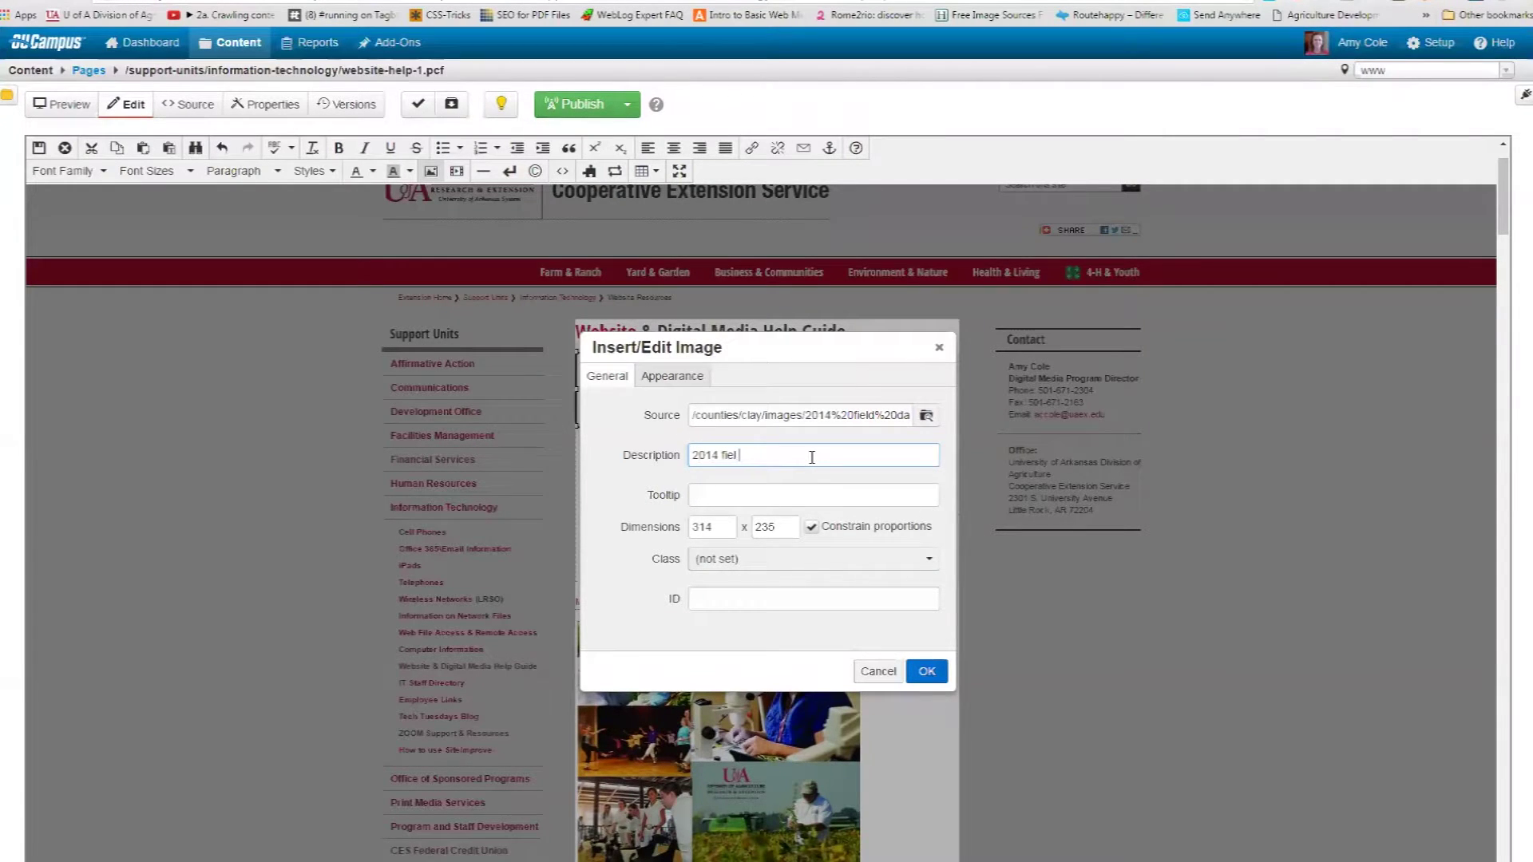
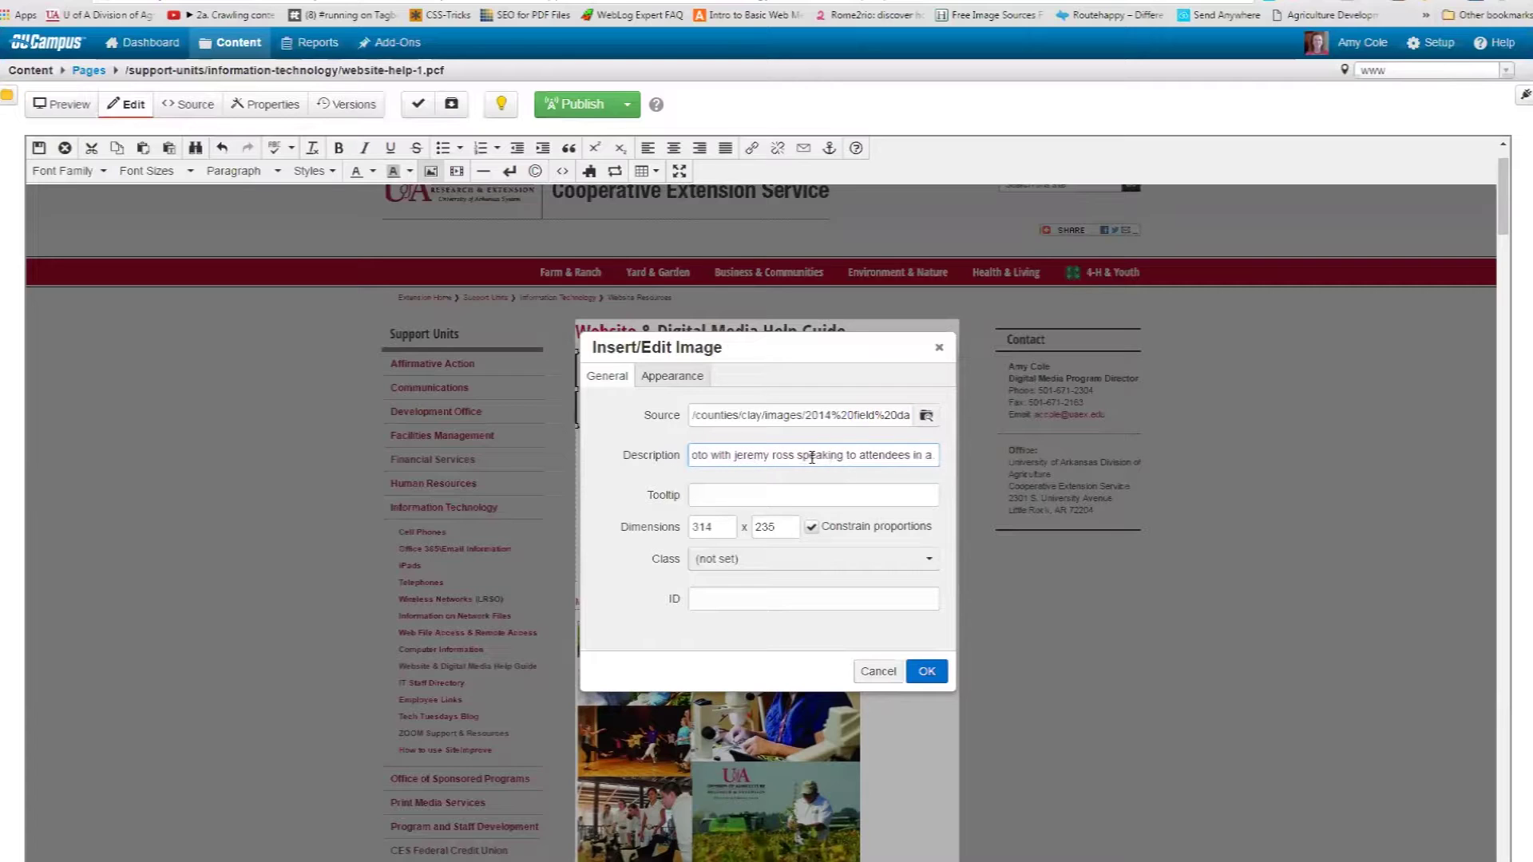
type(" field")
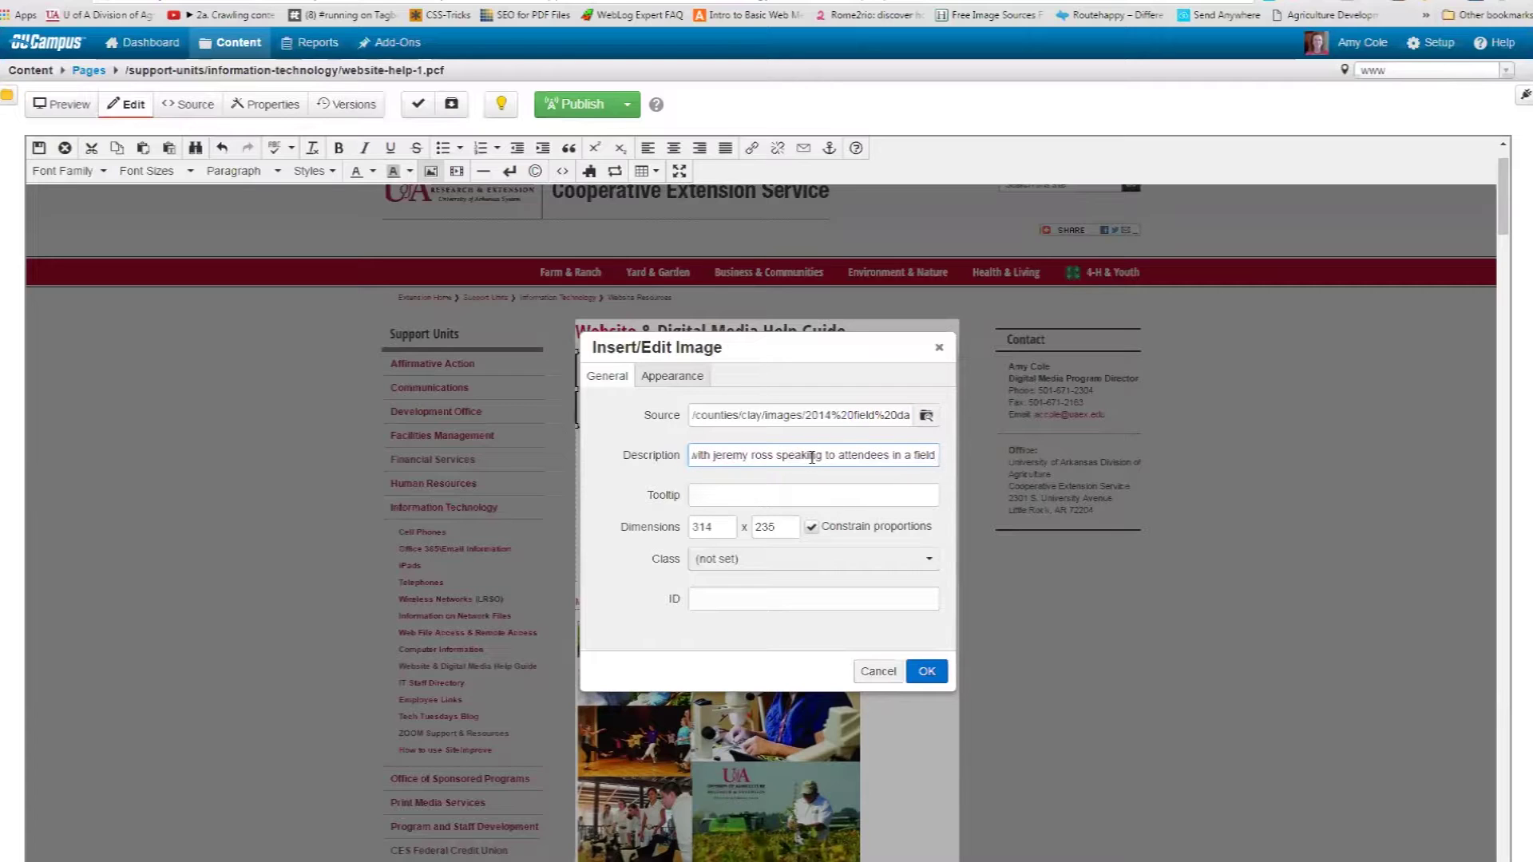
key("ctrl+a")
key("ctrl+c")
left_click(843, 496)
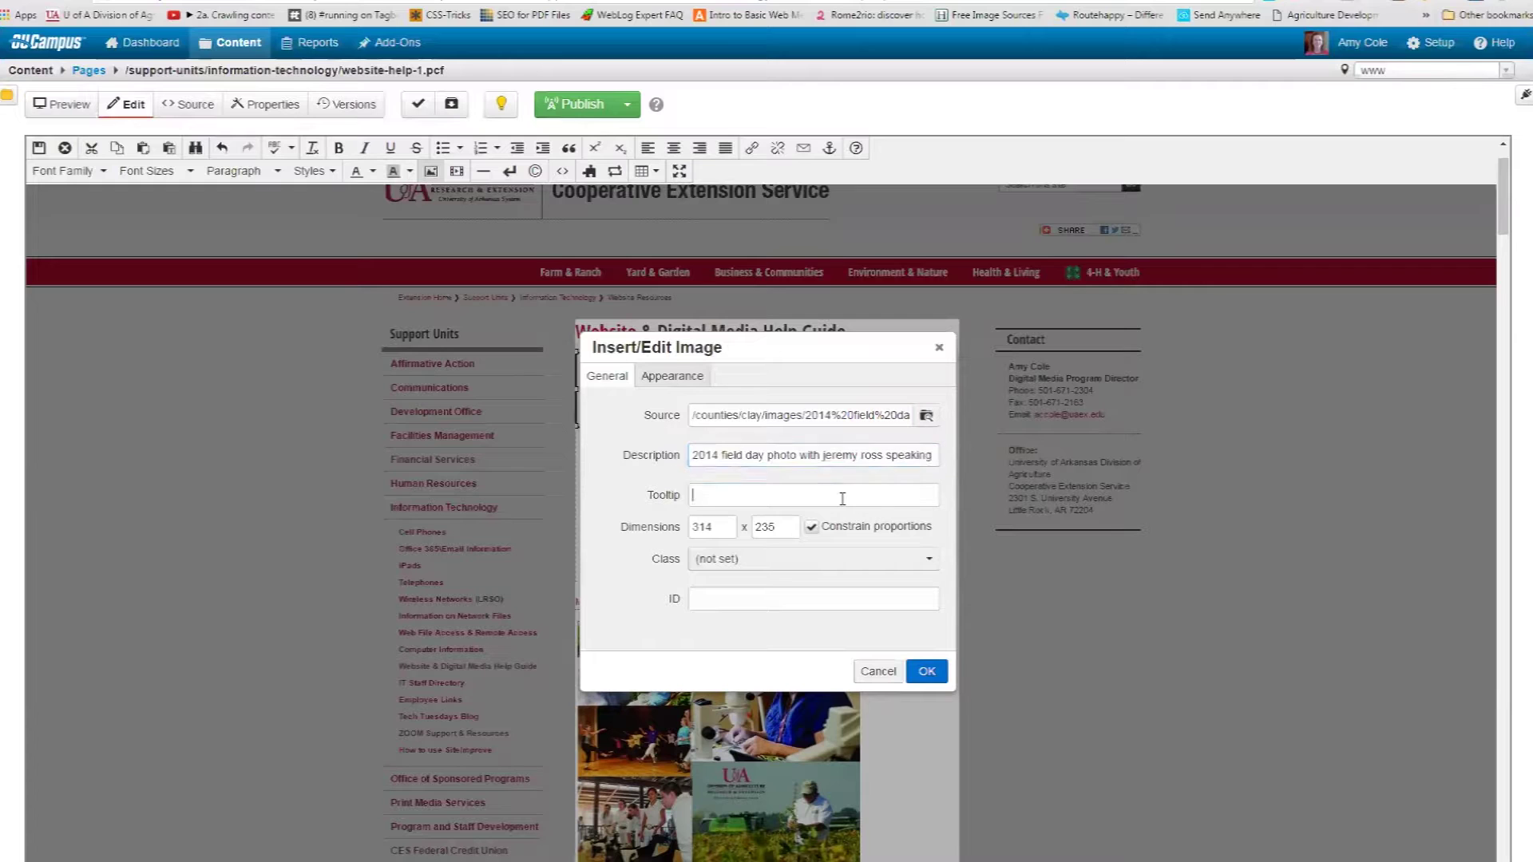
key("ctrl+v")
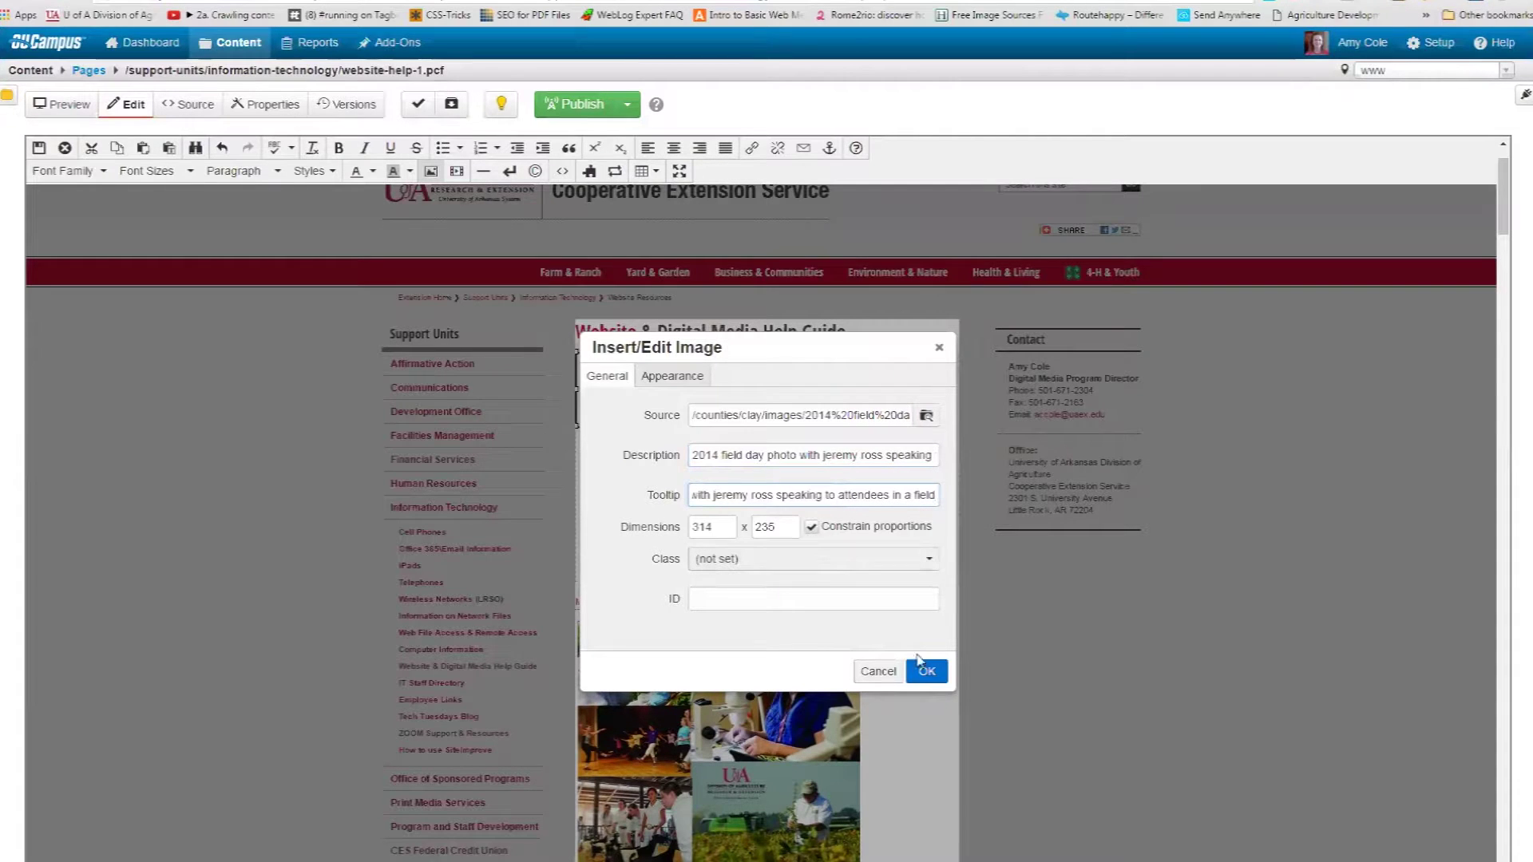
Confirm the image settings, save the page, and reopen the main content for editing.
left_click(925, 674)
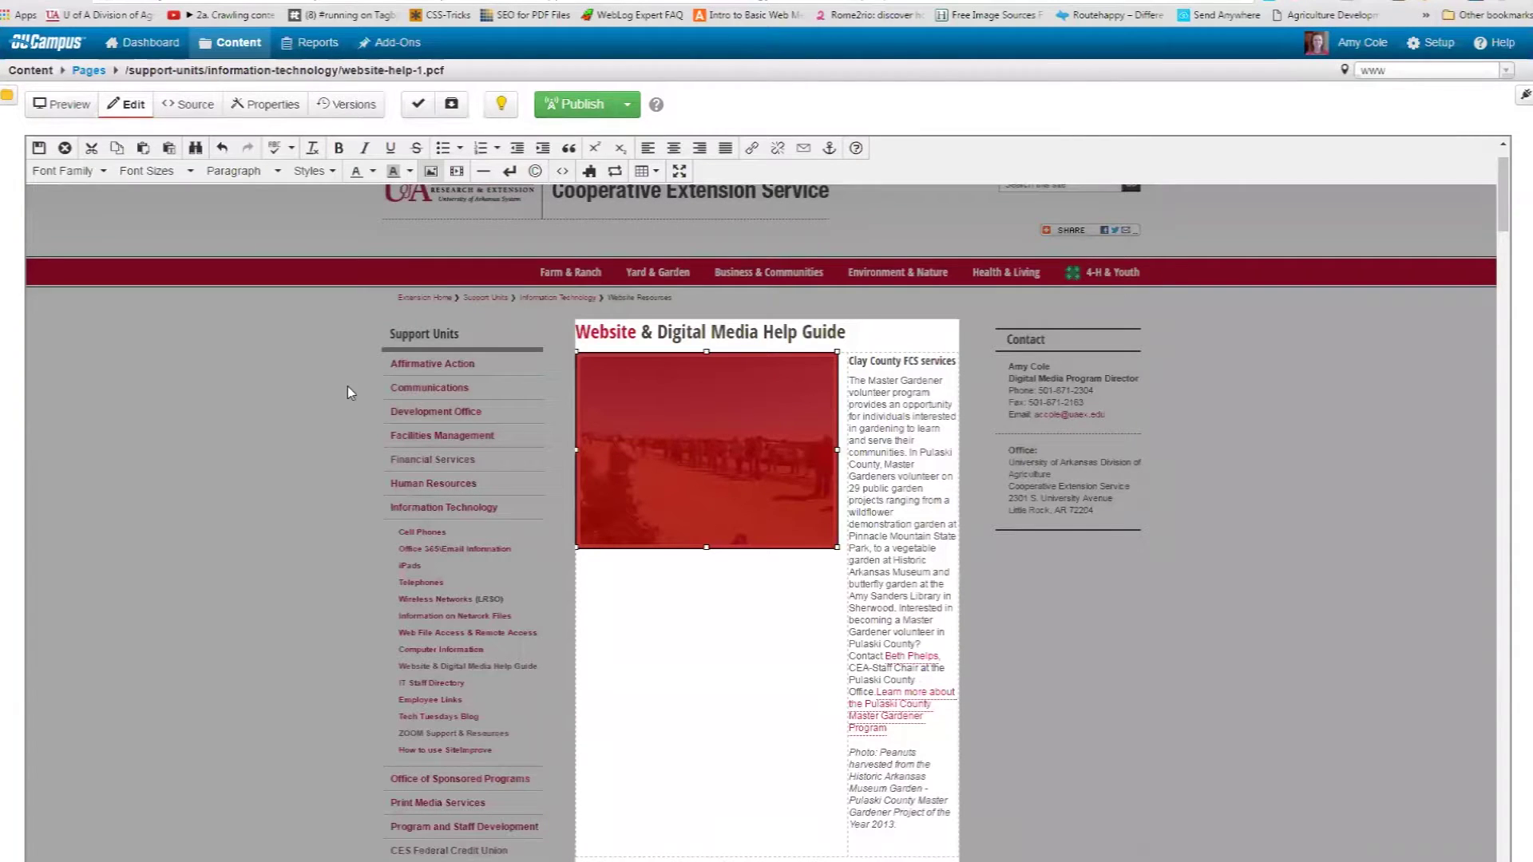
left_click(39, 147)
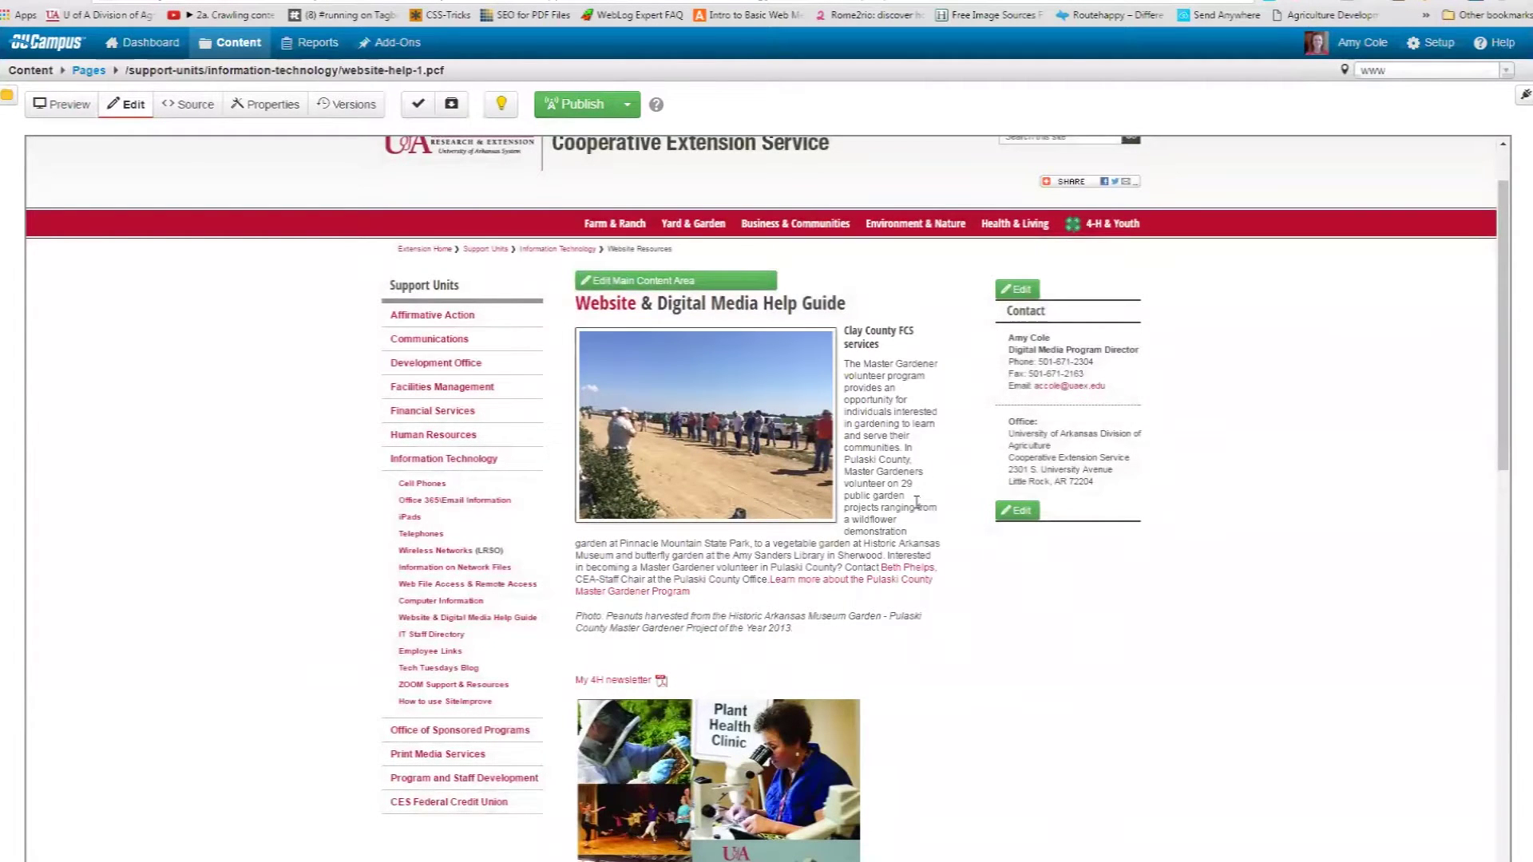
left_click(743, 283)
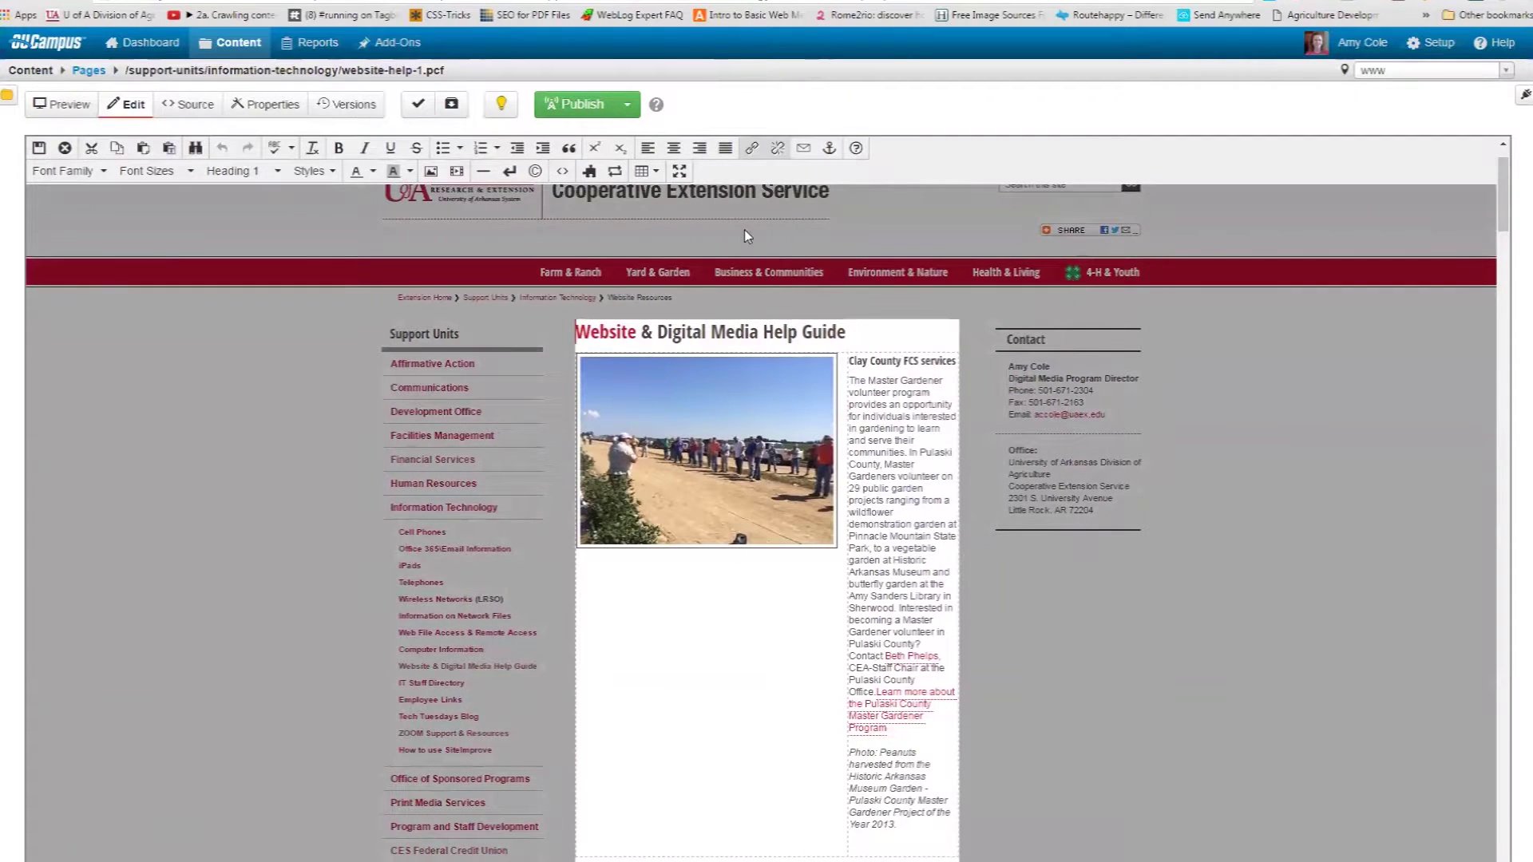
Replace the caption with one about the 2014 Clay County Field day insects-in-crops talk, then save.
left_click(680, 173)
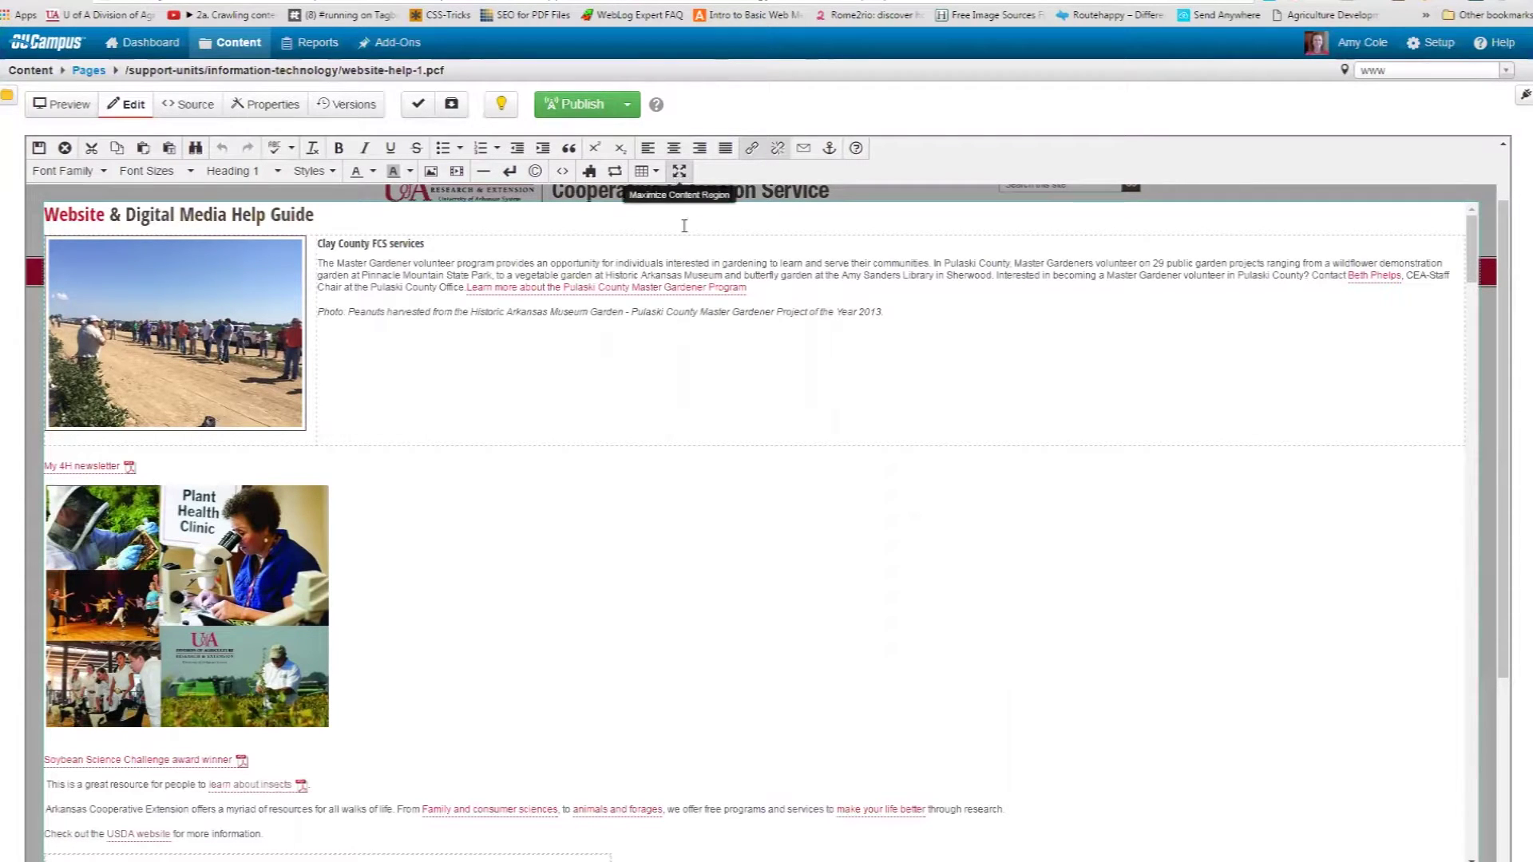
left_click_drag(883, 312, 350, 311)
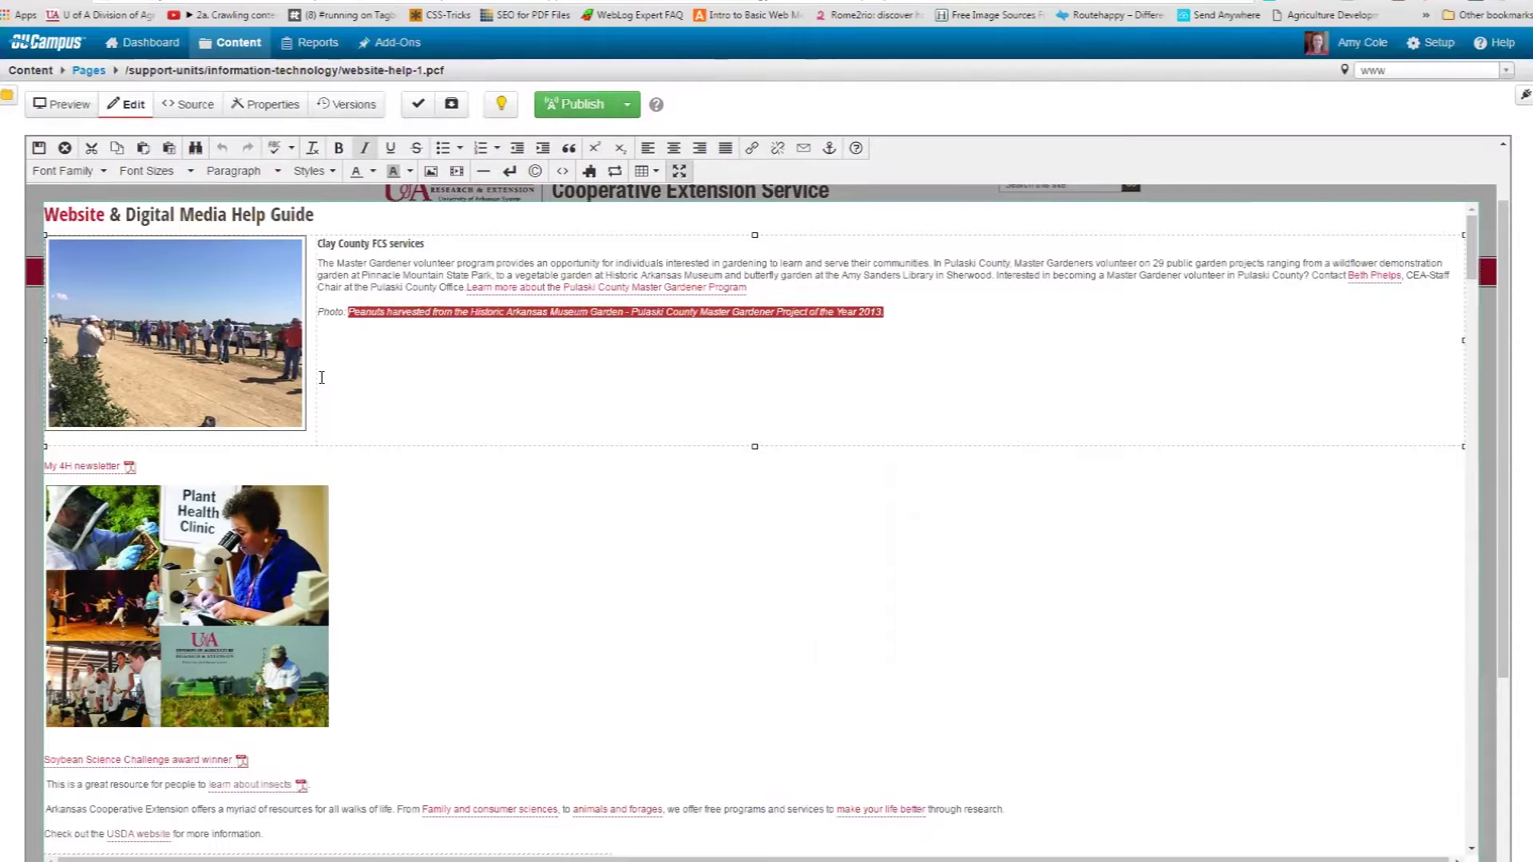
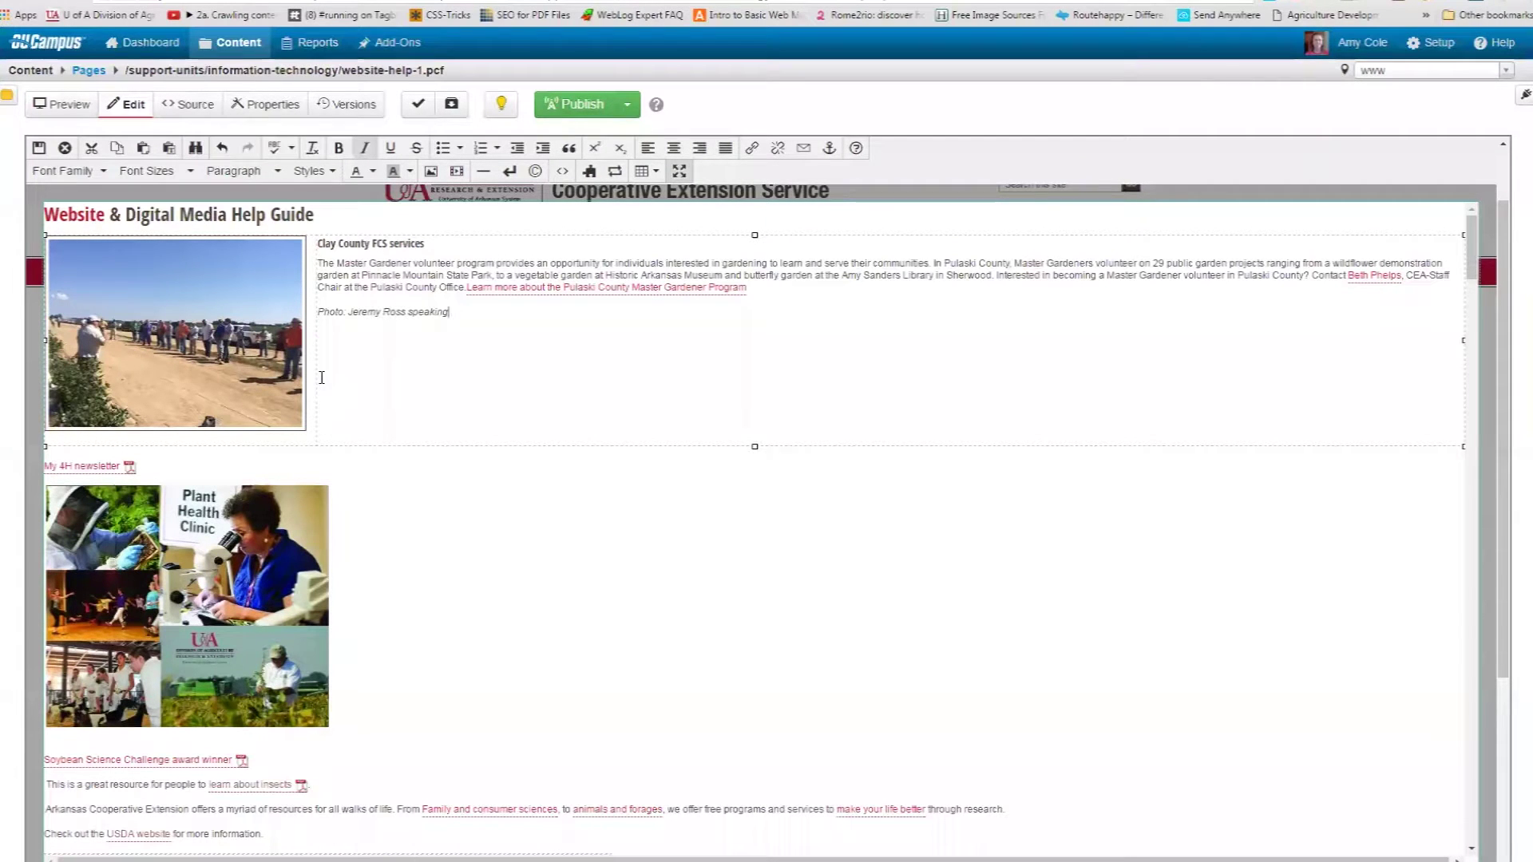
type(" with attendees of the 2014")
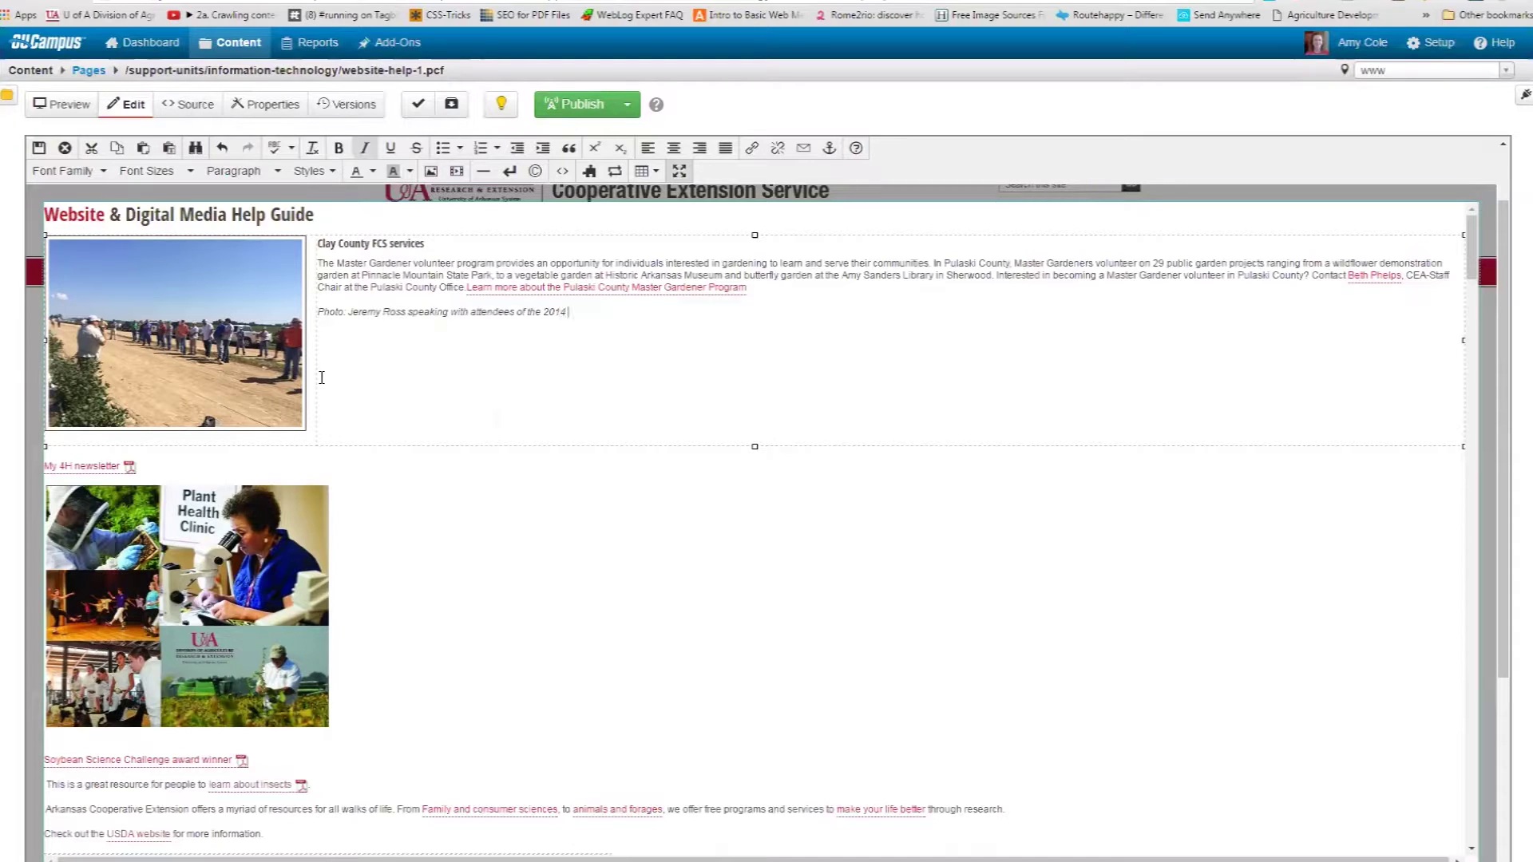
type(" Clay County Field day about insects in")
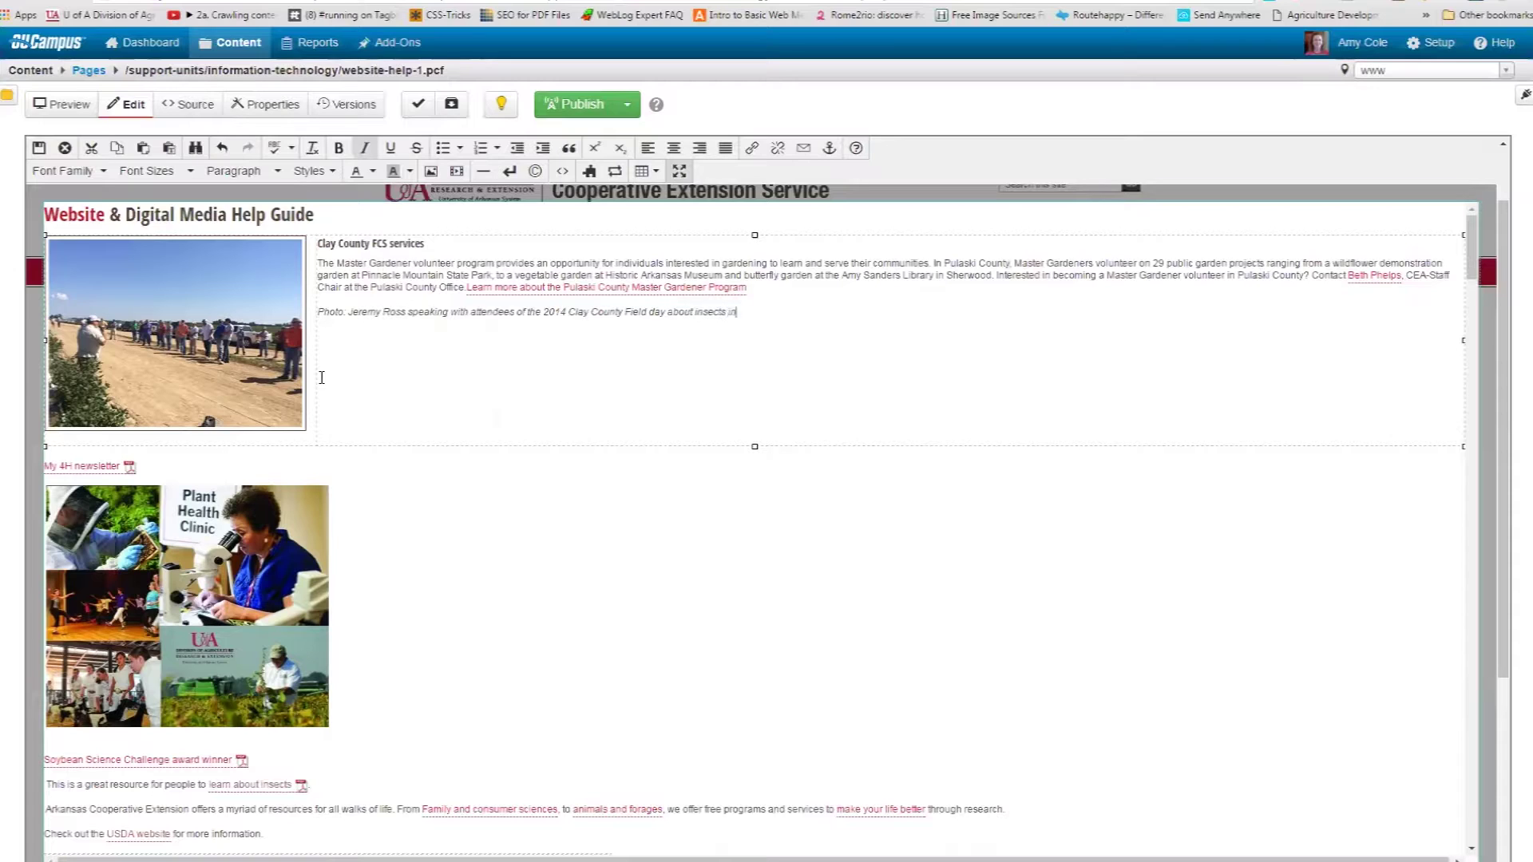
type(" crops.")
left_click(38, 149)
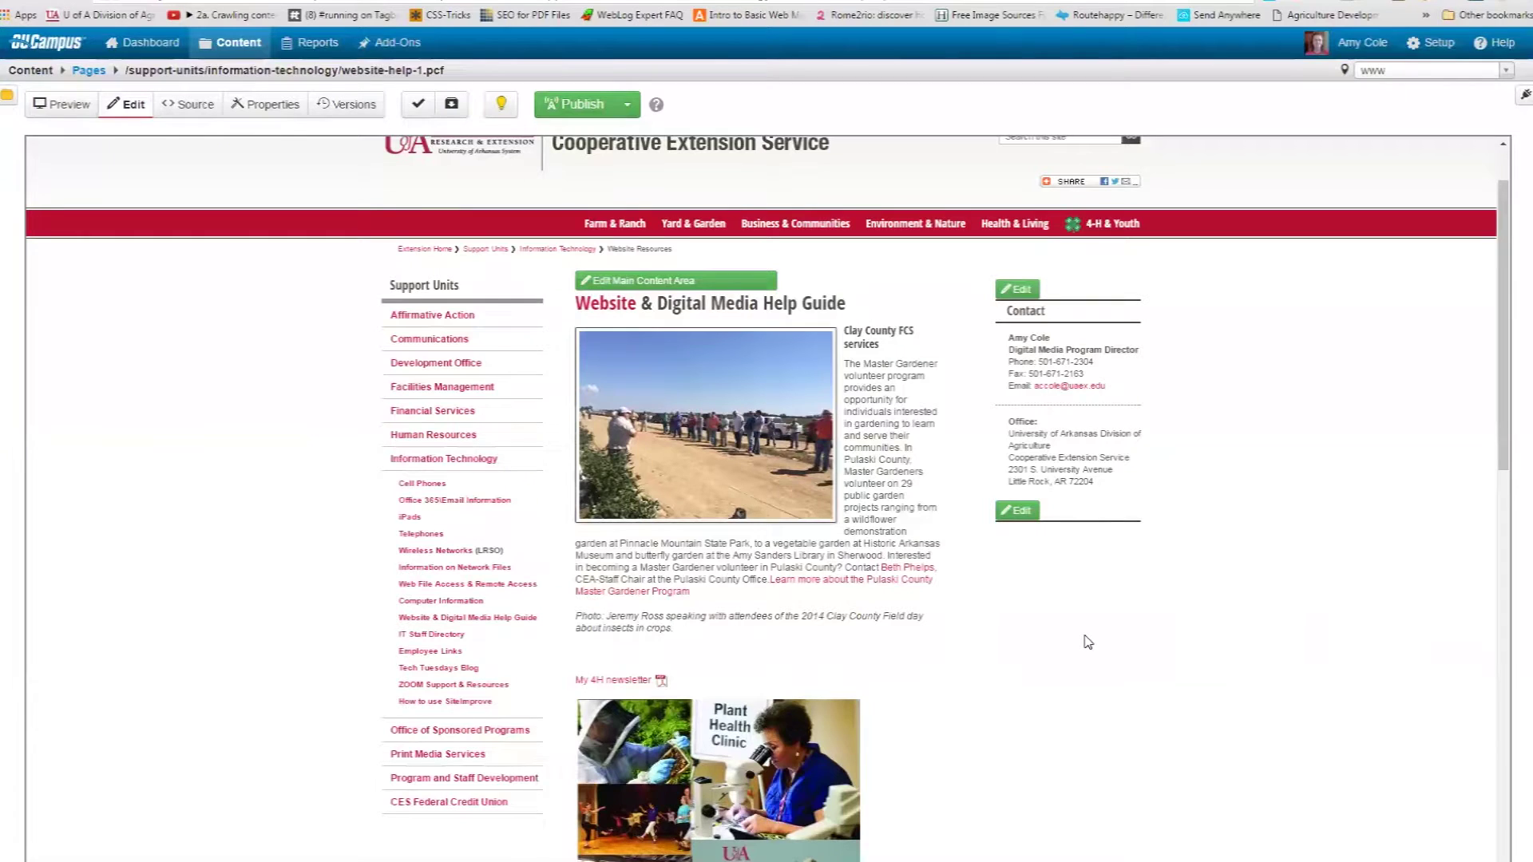
Delete the Plant Health Clinic image, 4-H newsletter link, and sample paragraphs through the USDA line.
left_click(710, 283)
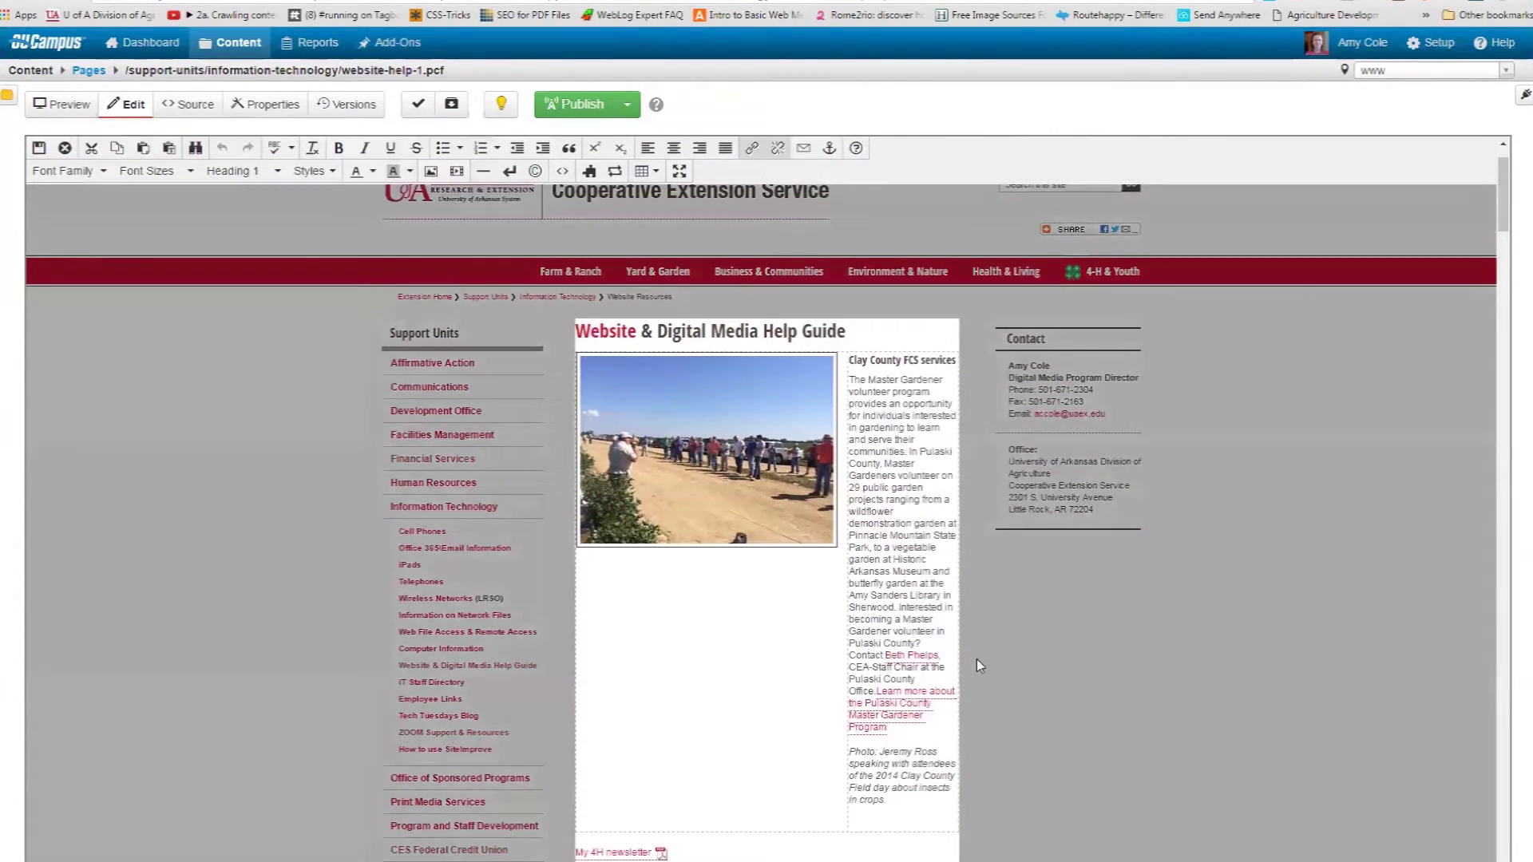
scroll(943, 703, "down", 2)
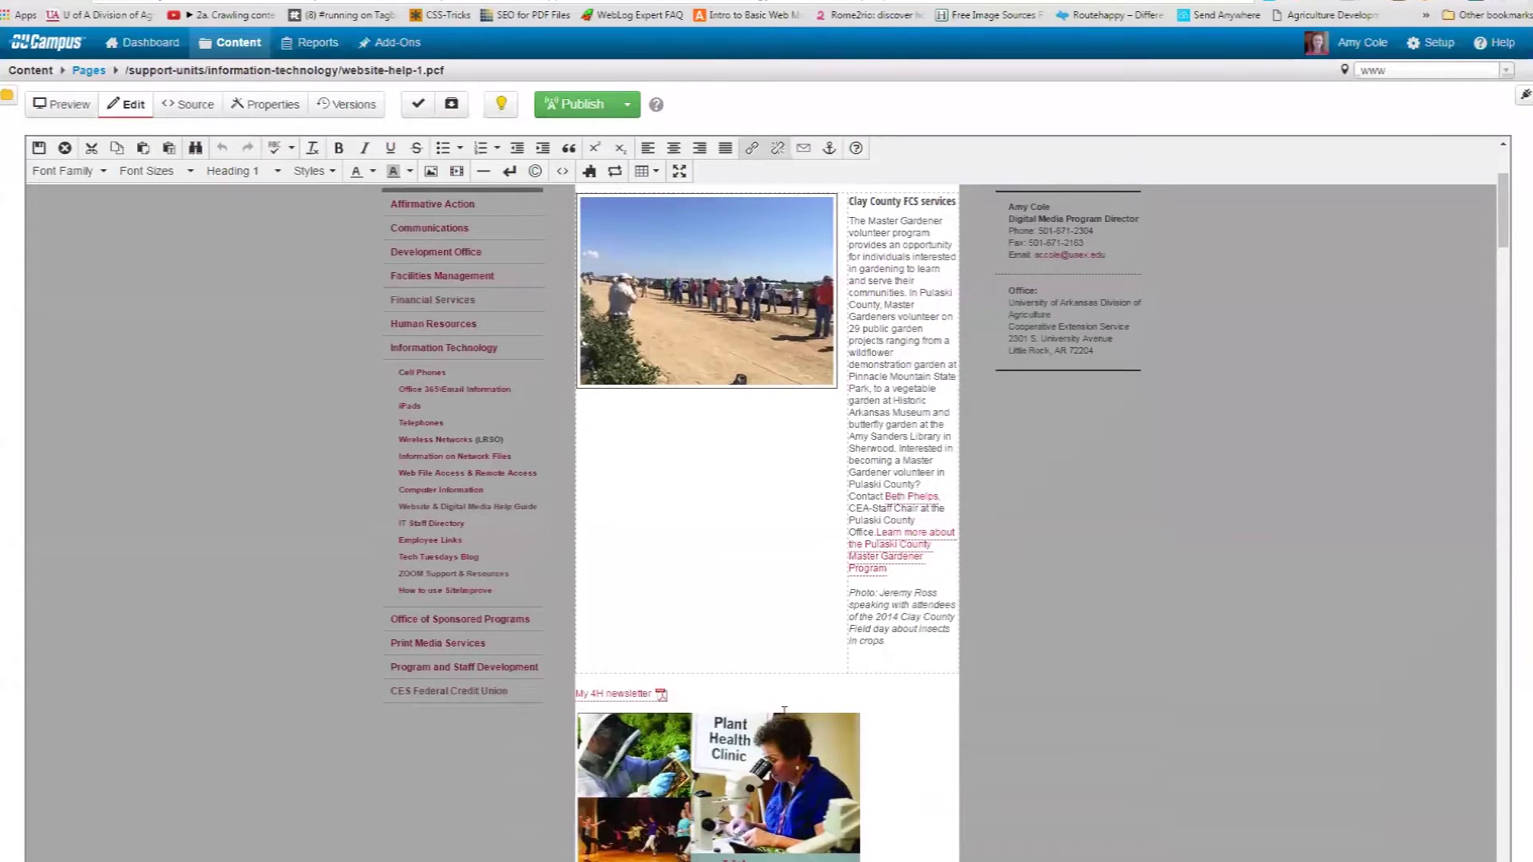
left_click(749, 754)
key("Delete")
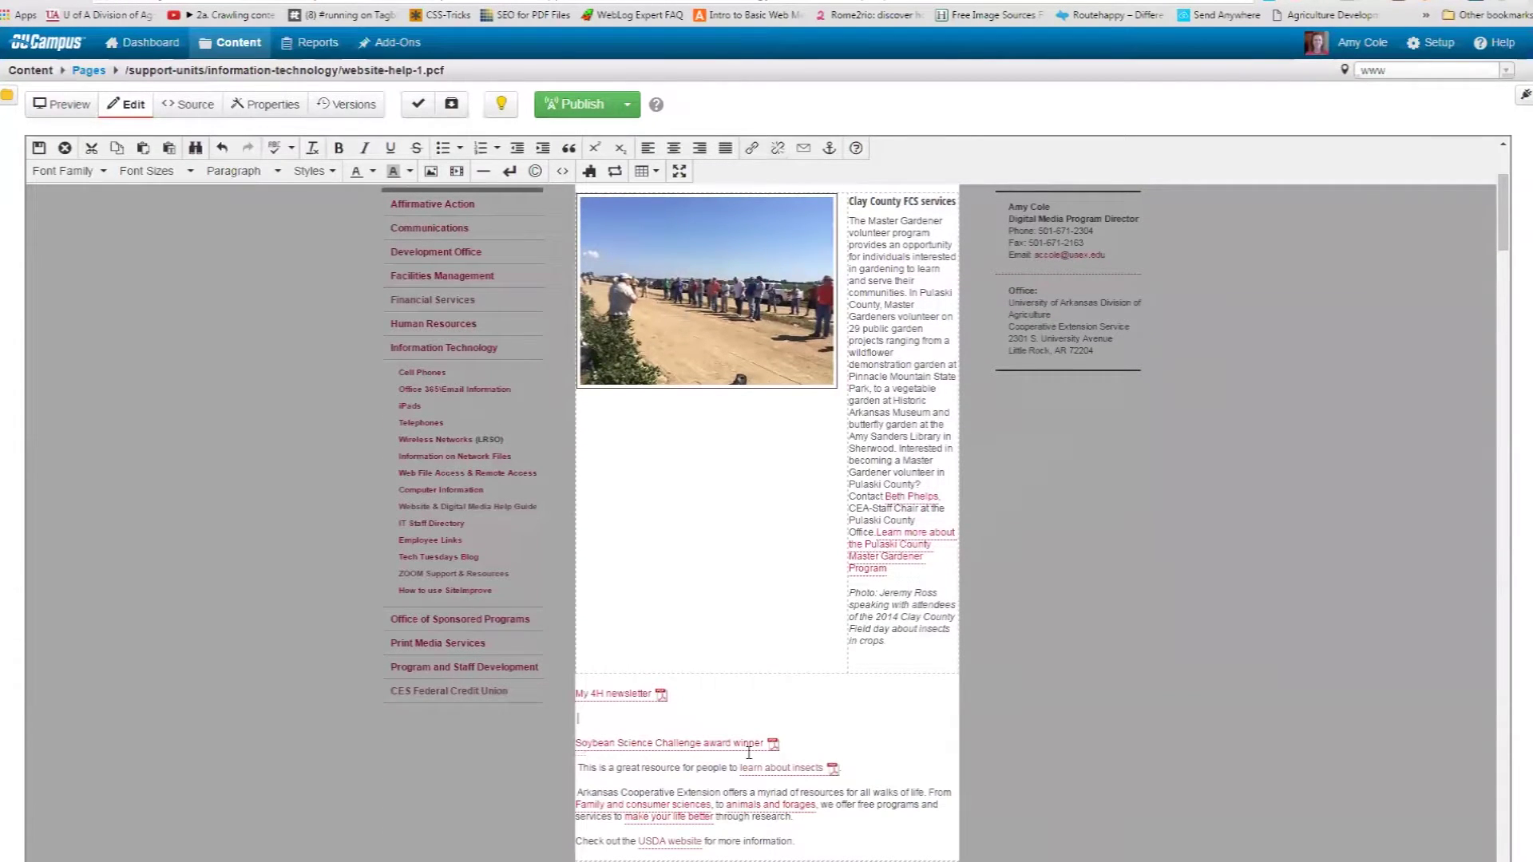
left_click_drag(659, 714, 573, 704)
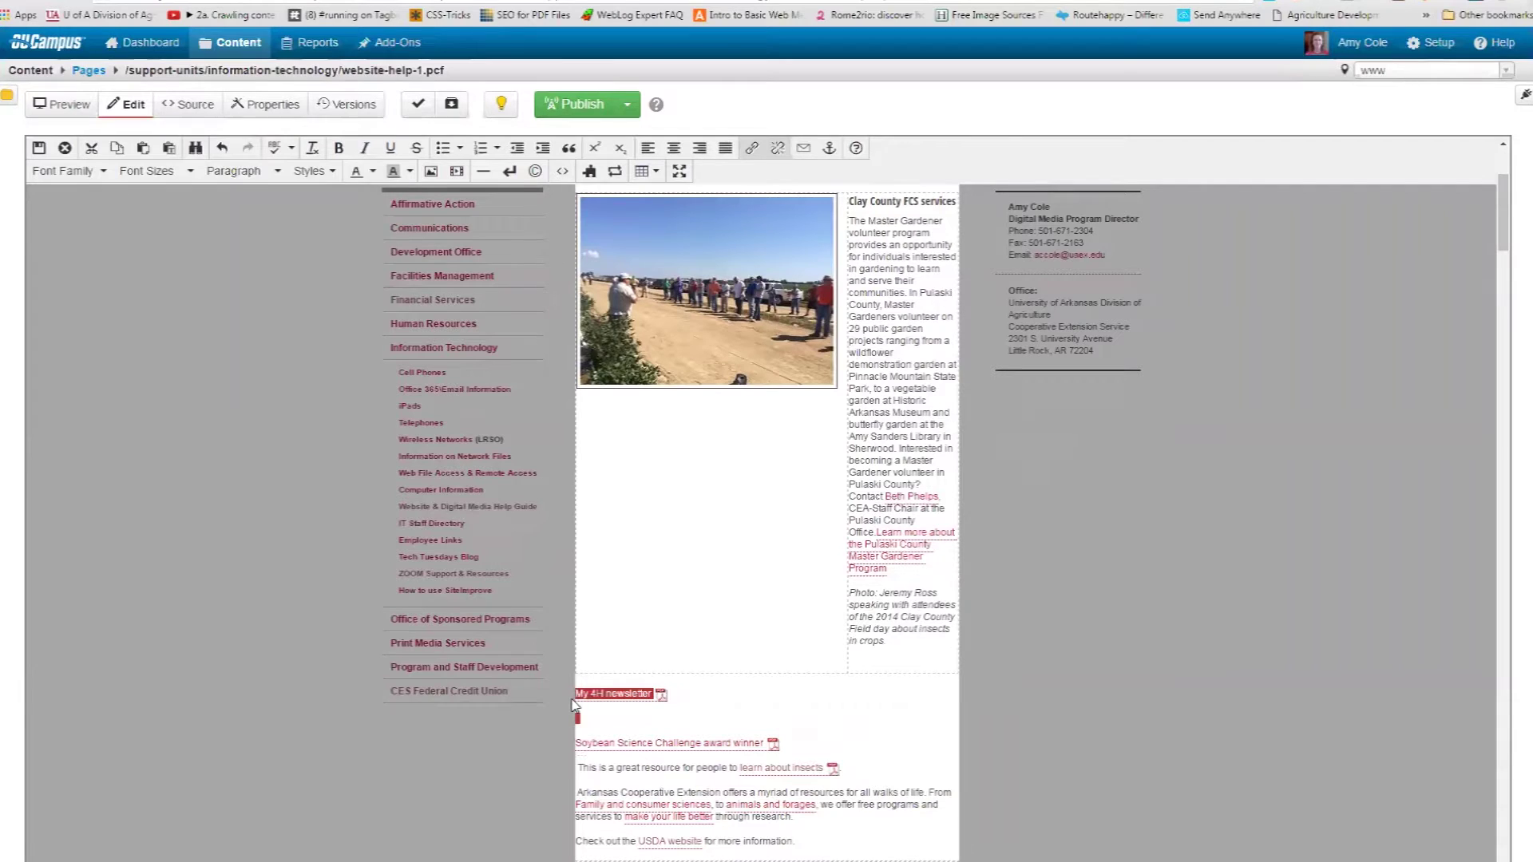
key("Delete")
key("Delete")
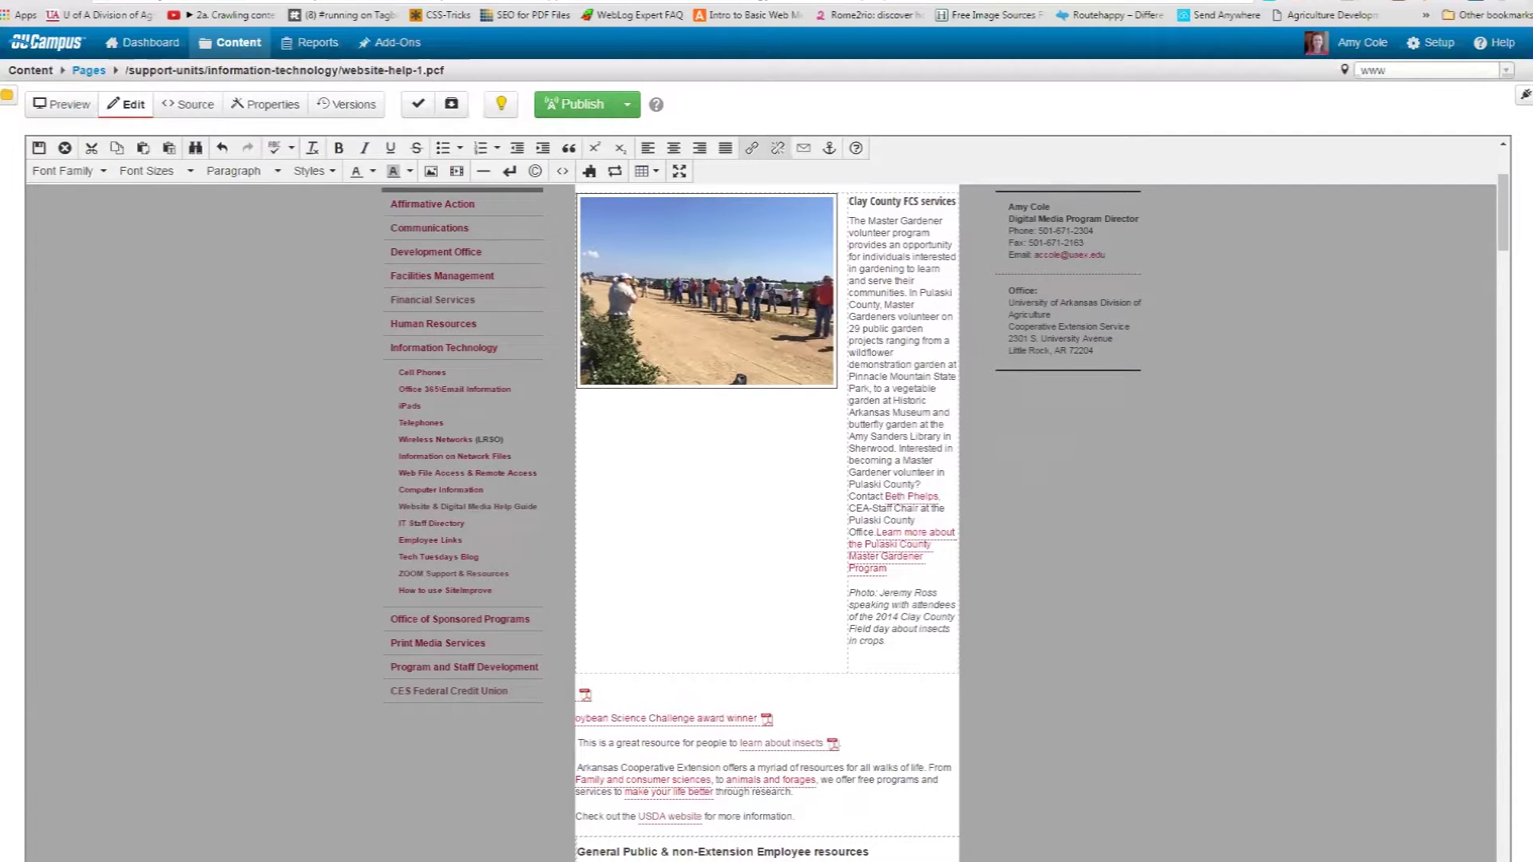
left_click_drag(797, 817, 563, 694)
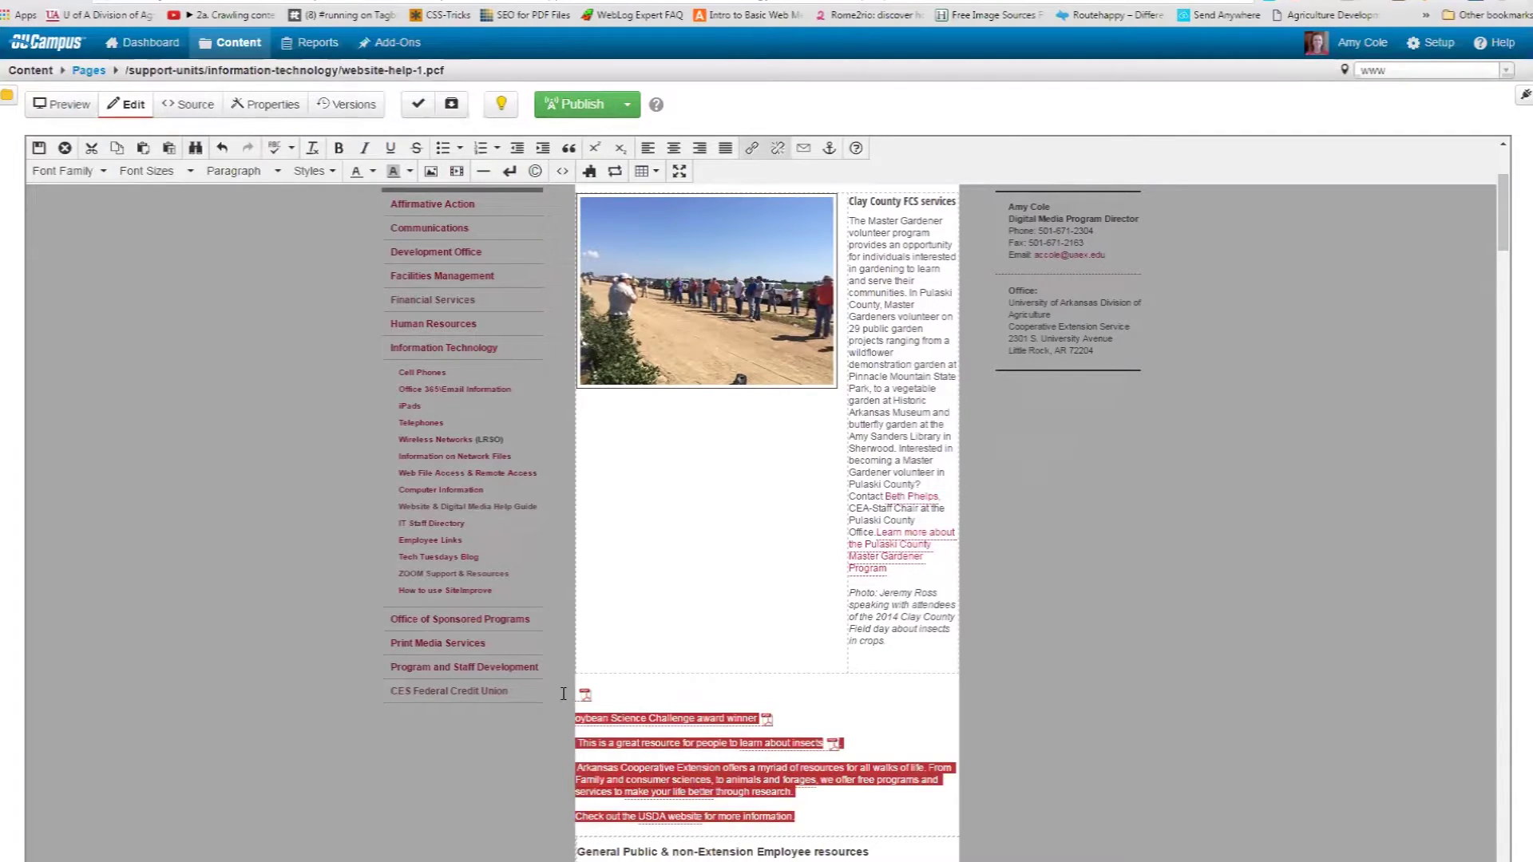
key("Delete")
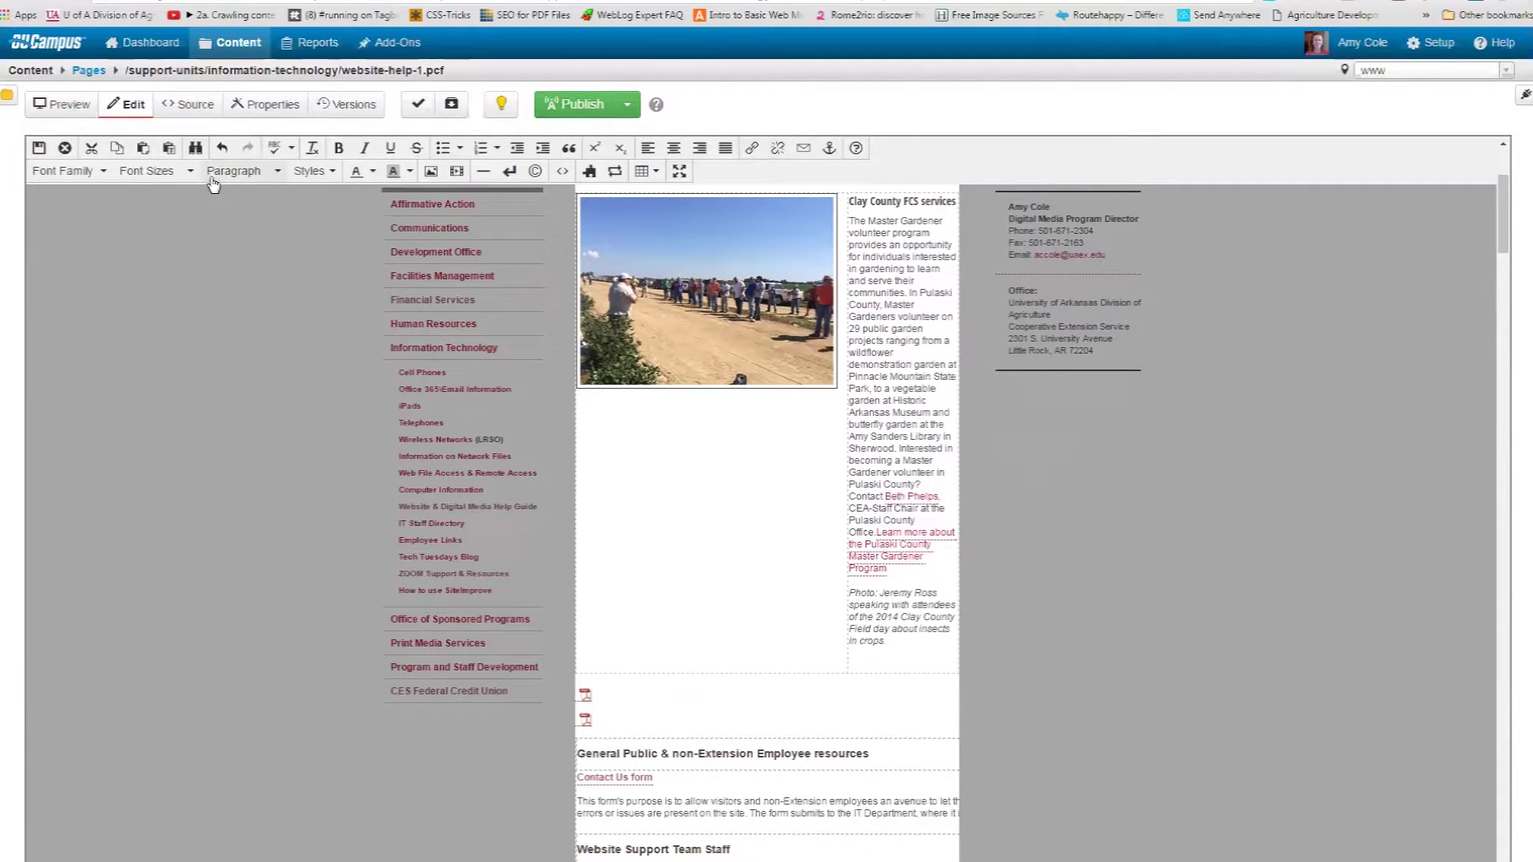
Save and exit, reopen the main content, and place the cursor below the Clay County photo.
left_click(37, 148)
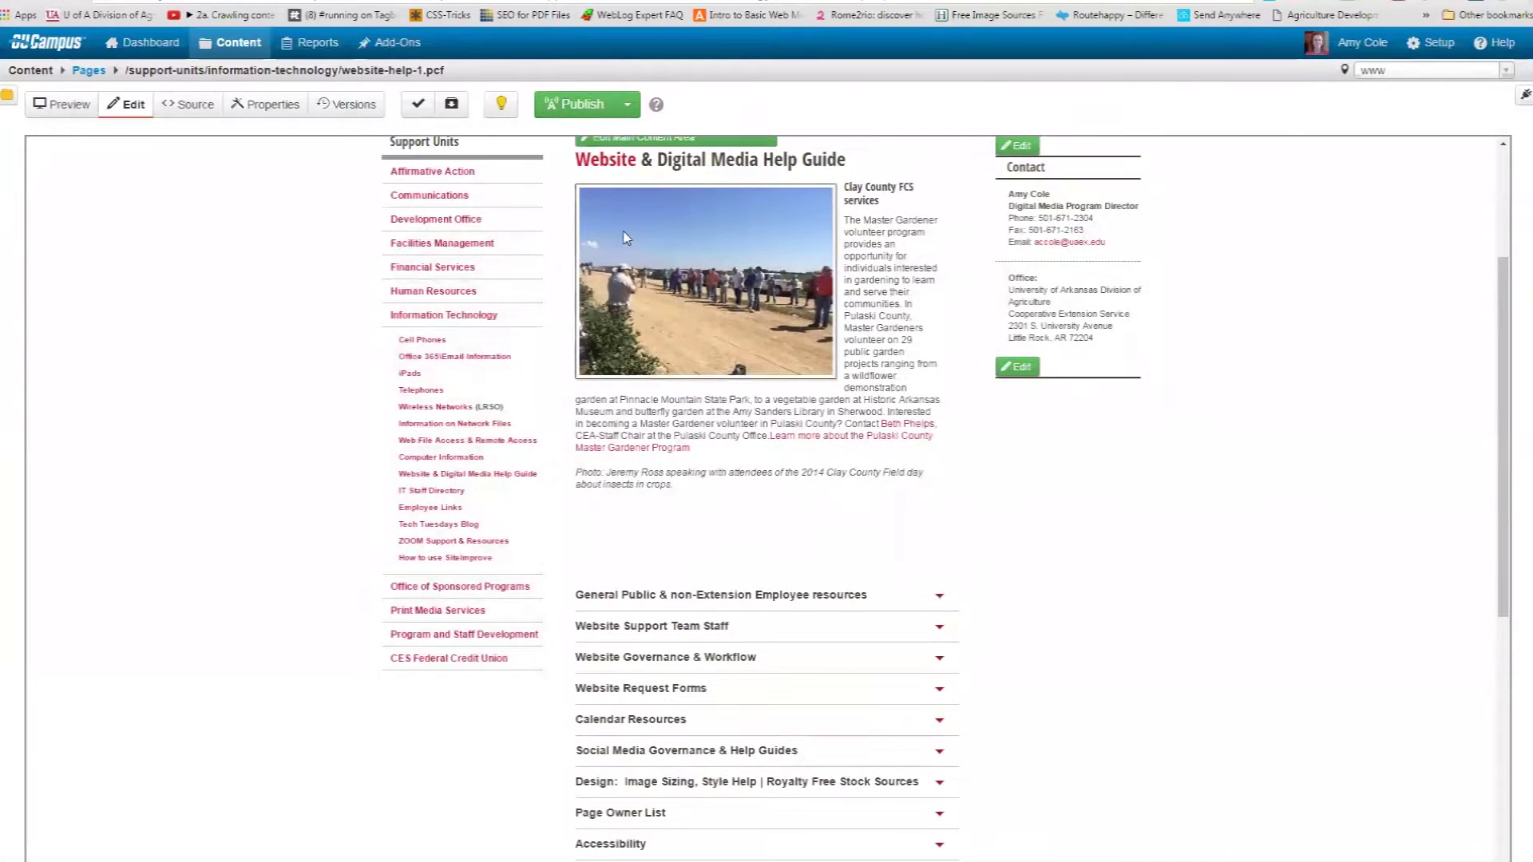
left_click(607, 141)
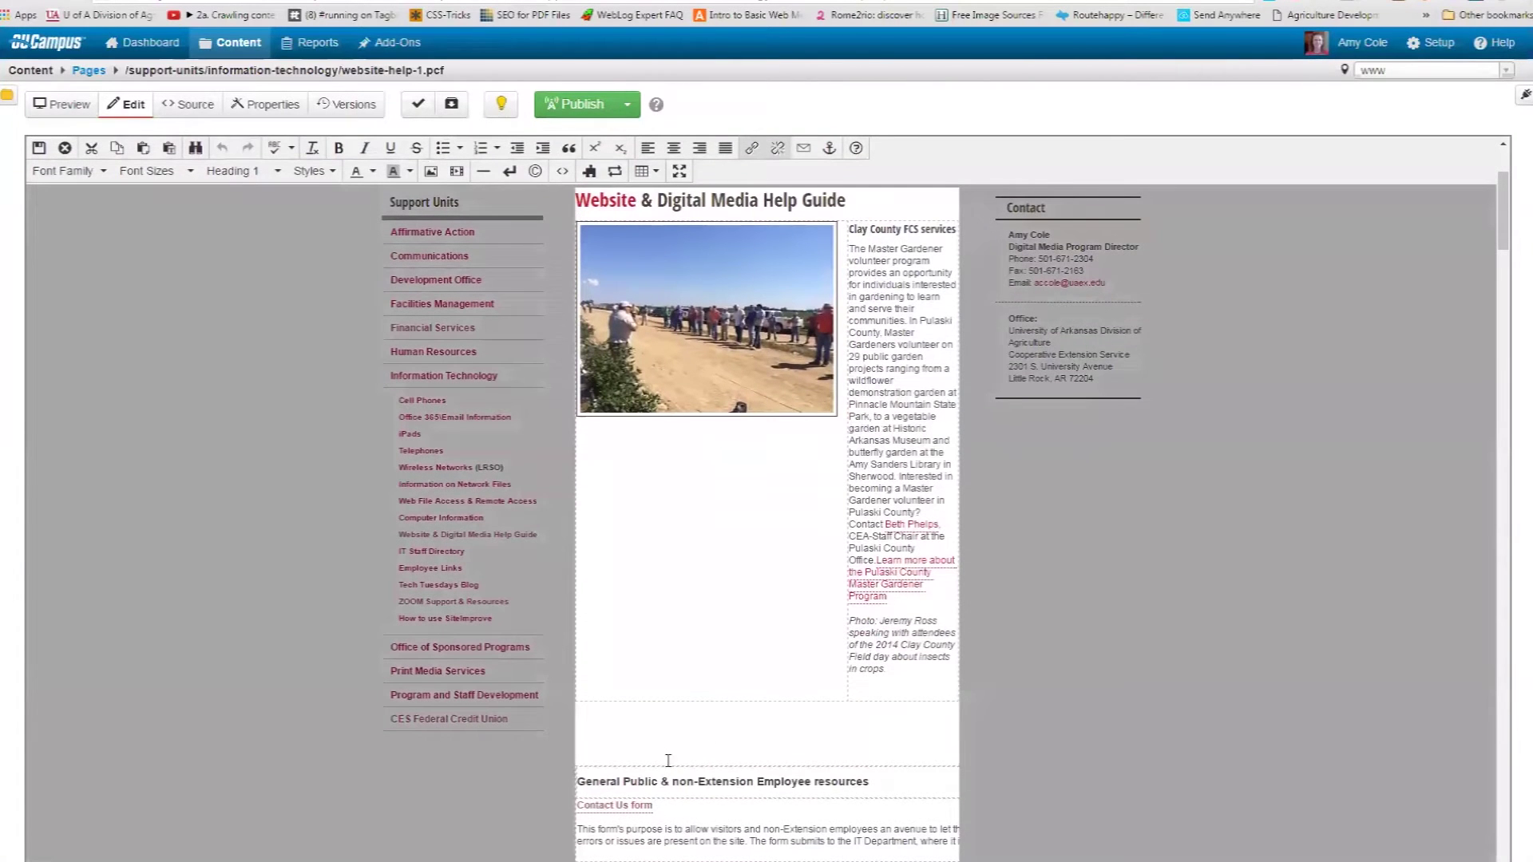
left_click(645, 728)
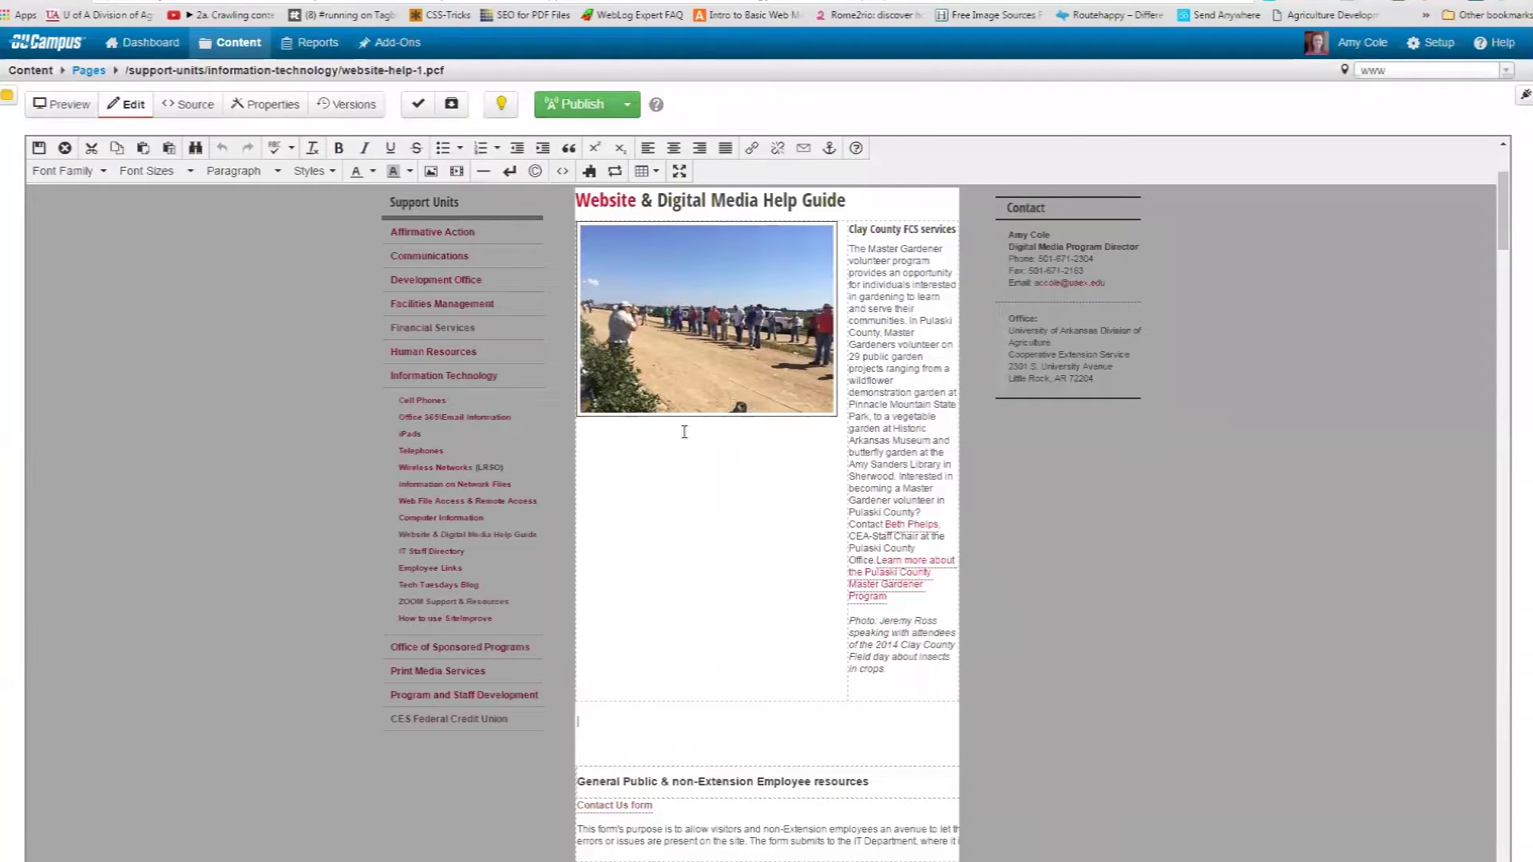
Filter snippets by 'le', preview Left Float Image 30% + caption, then clear the filter.
left_click(592, 181)
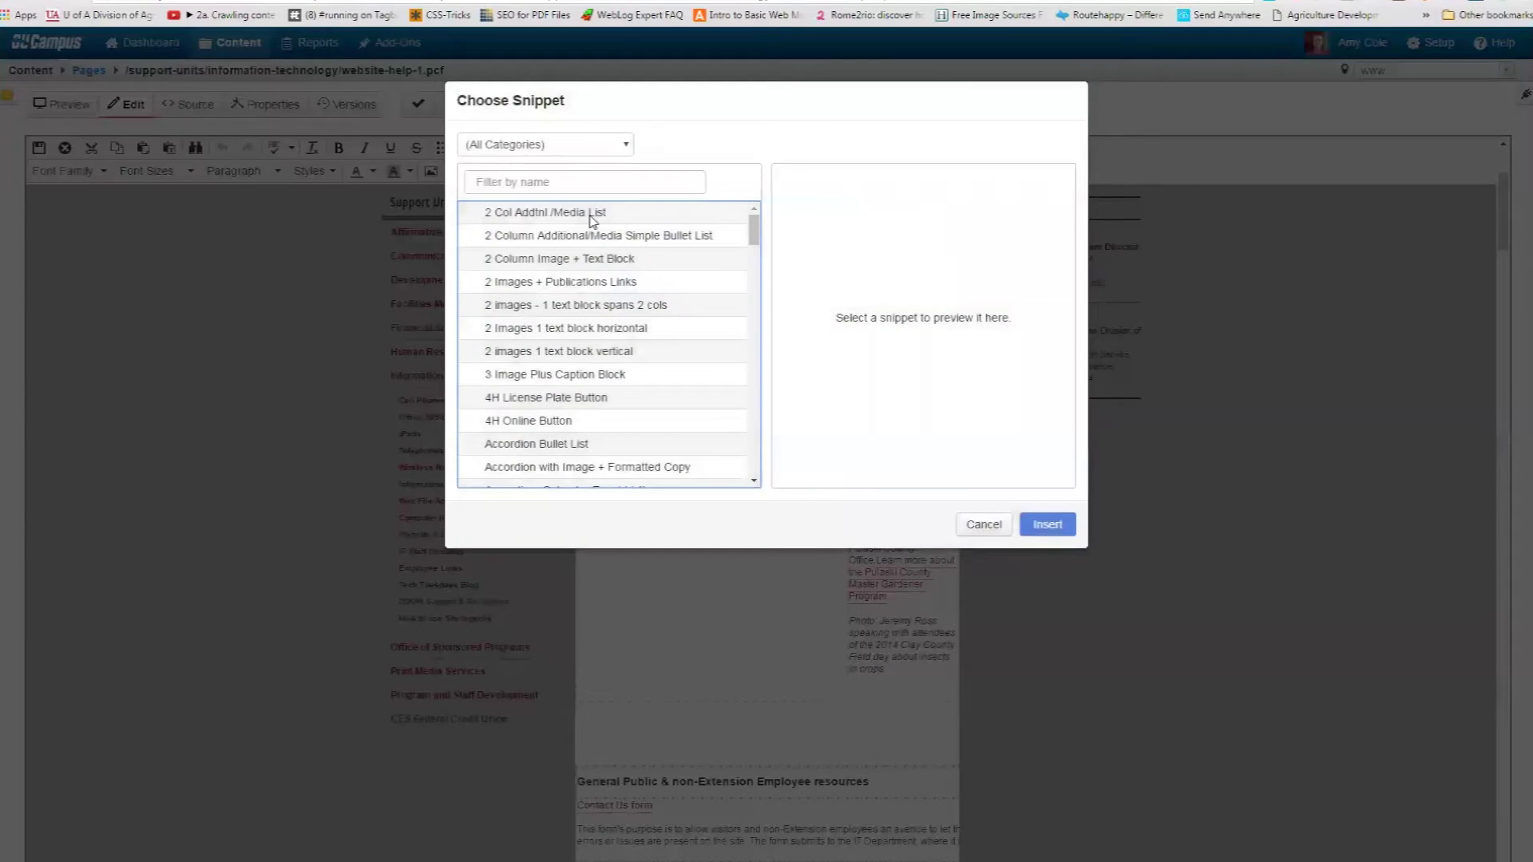
left_click(573, 176)
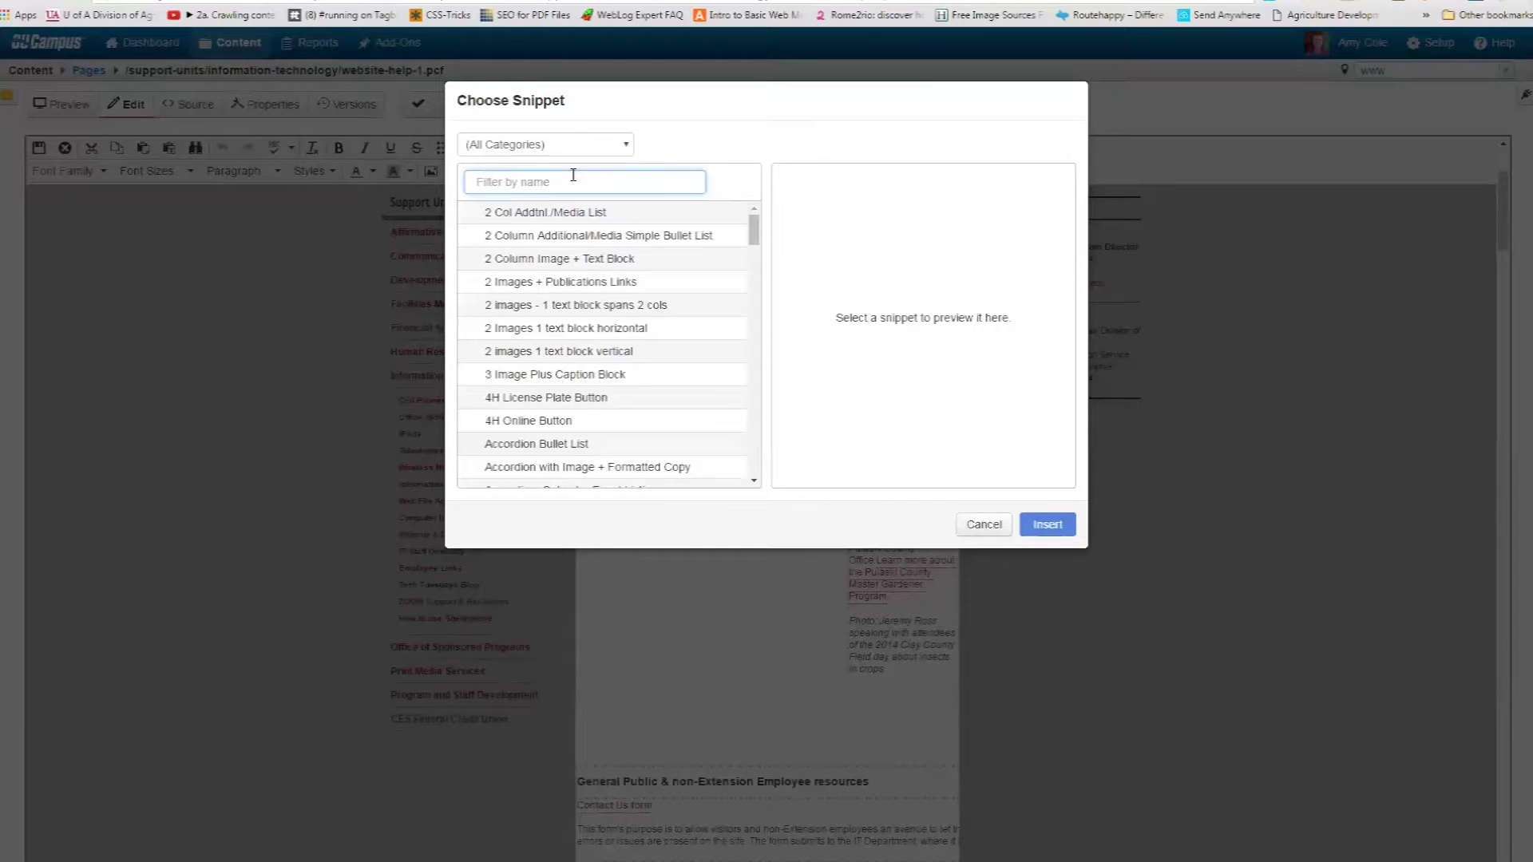
type("left")
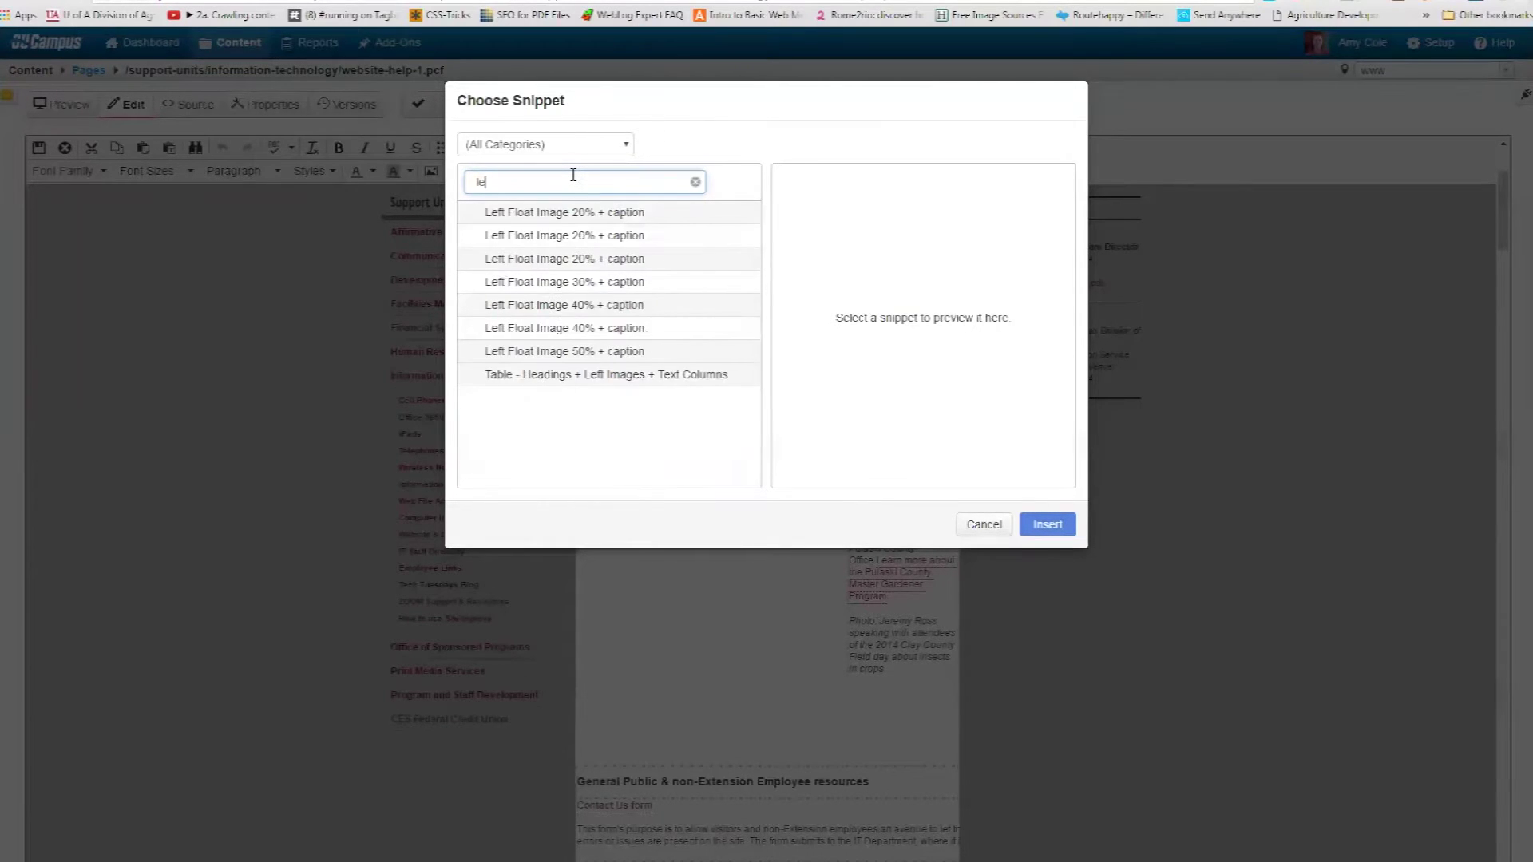
left_click(564, 283)
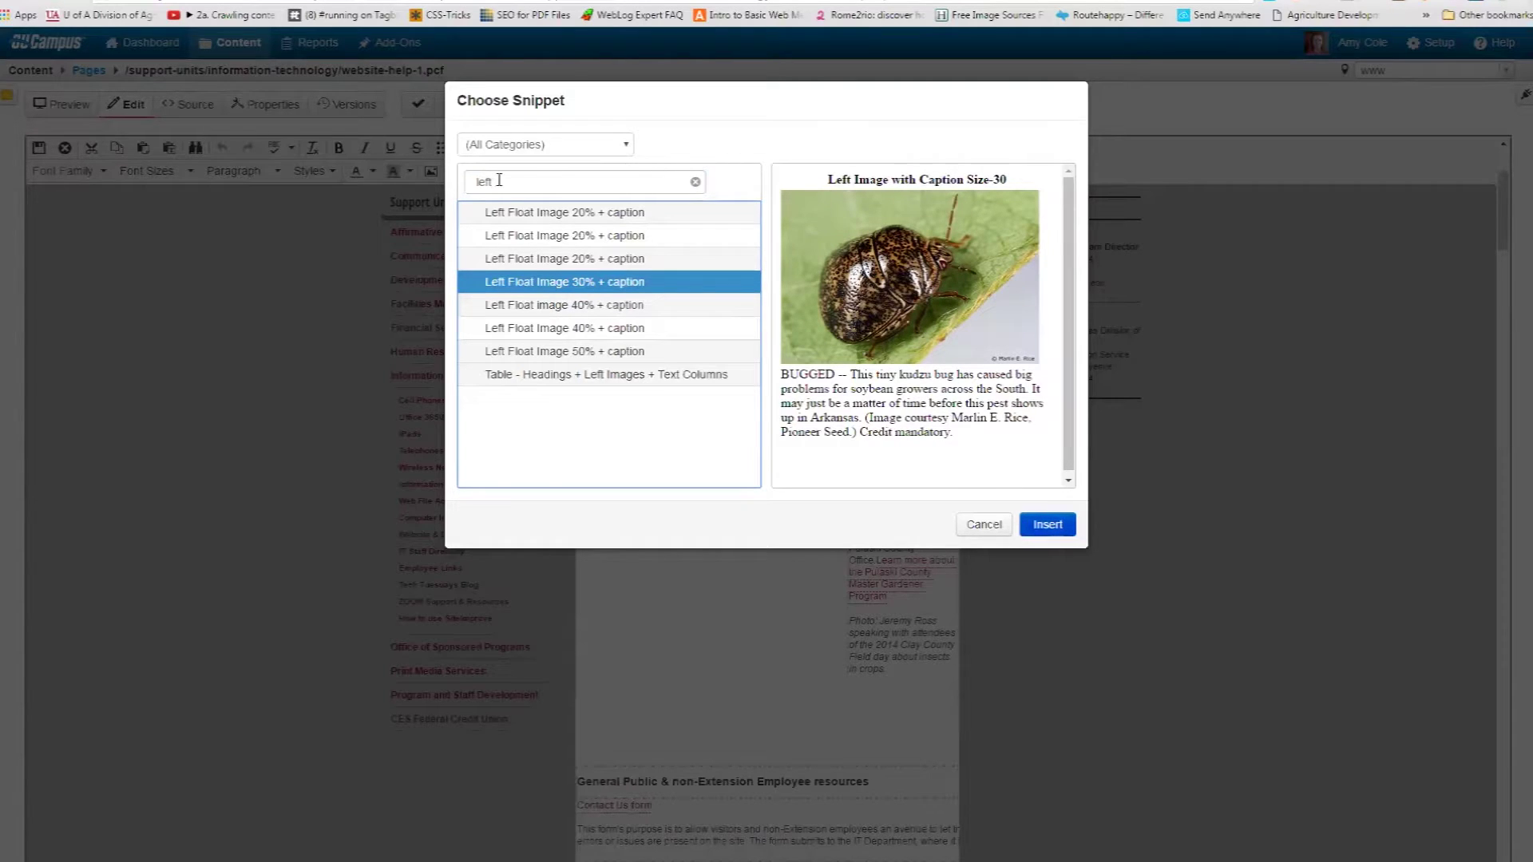
left_click_drag(495, 182, 461, 186)
key("BackSpace")
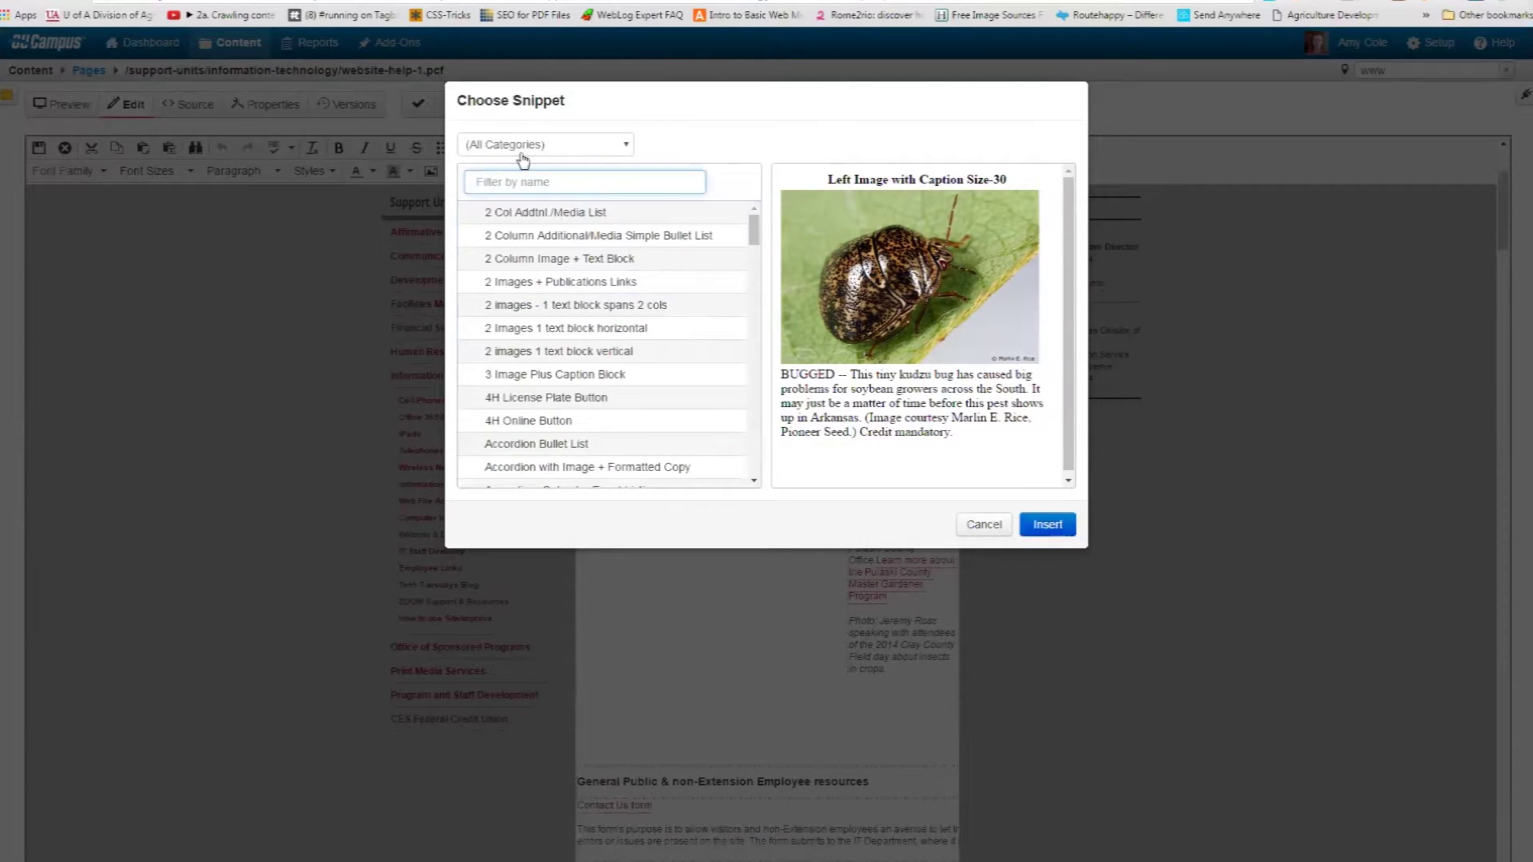
From the images category, insert Left Float Image 30% + caption and select its kudzu bug placeholder.
left_click(548, 145)
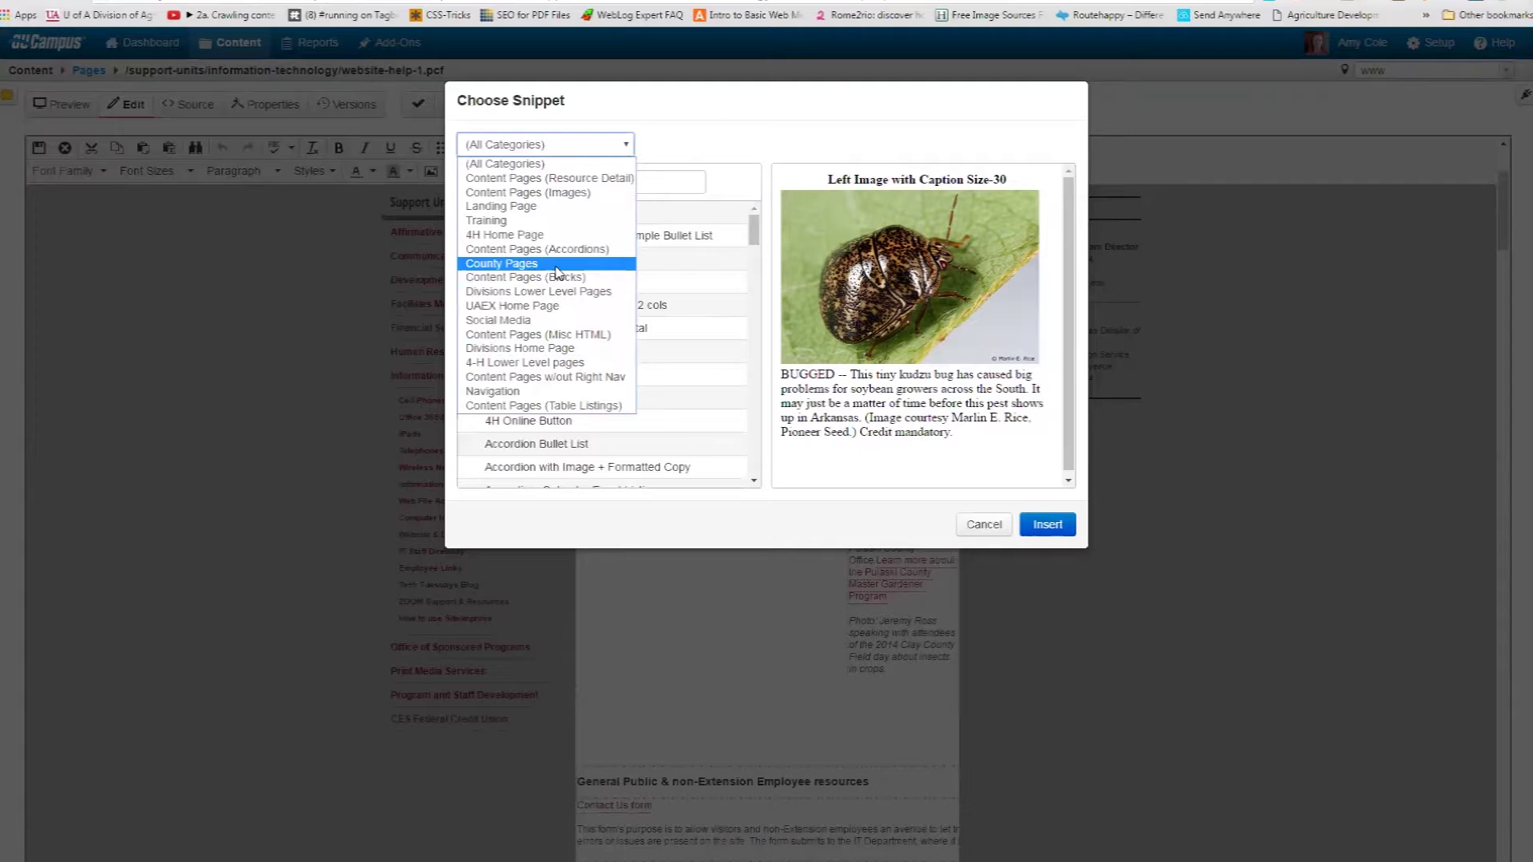
left_click(550, 192)
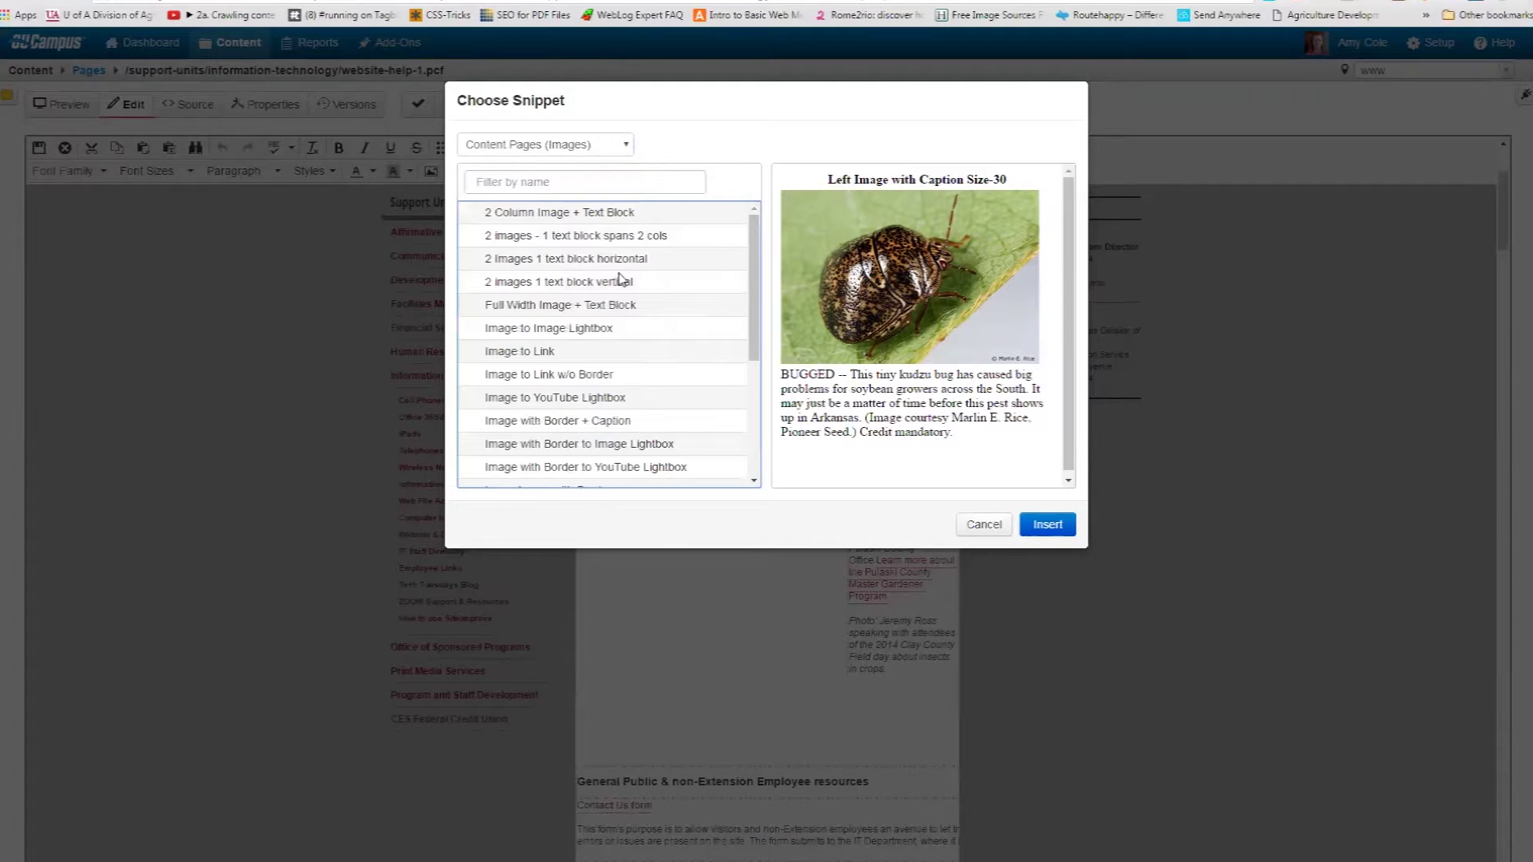
left_click_drag(753, 268, 751, 319)
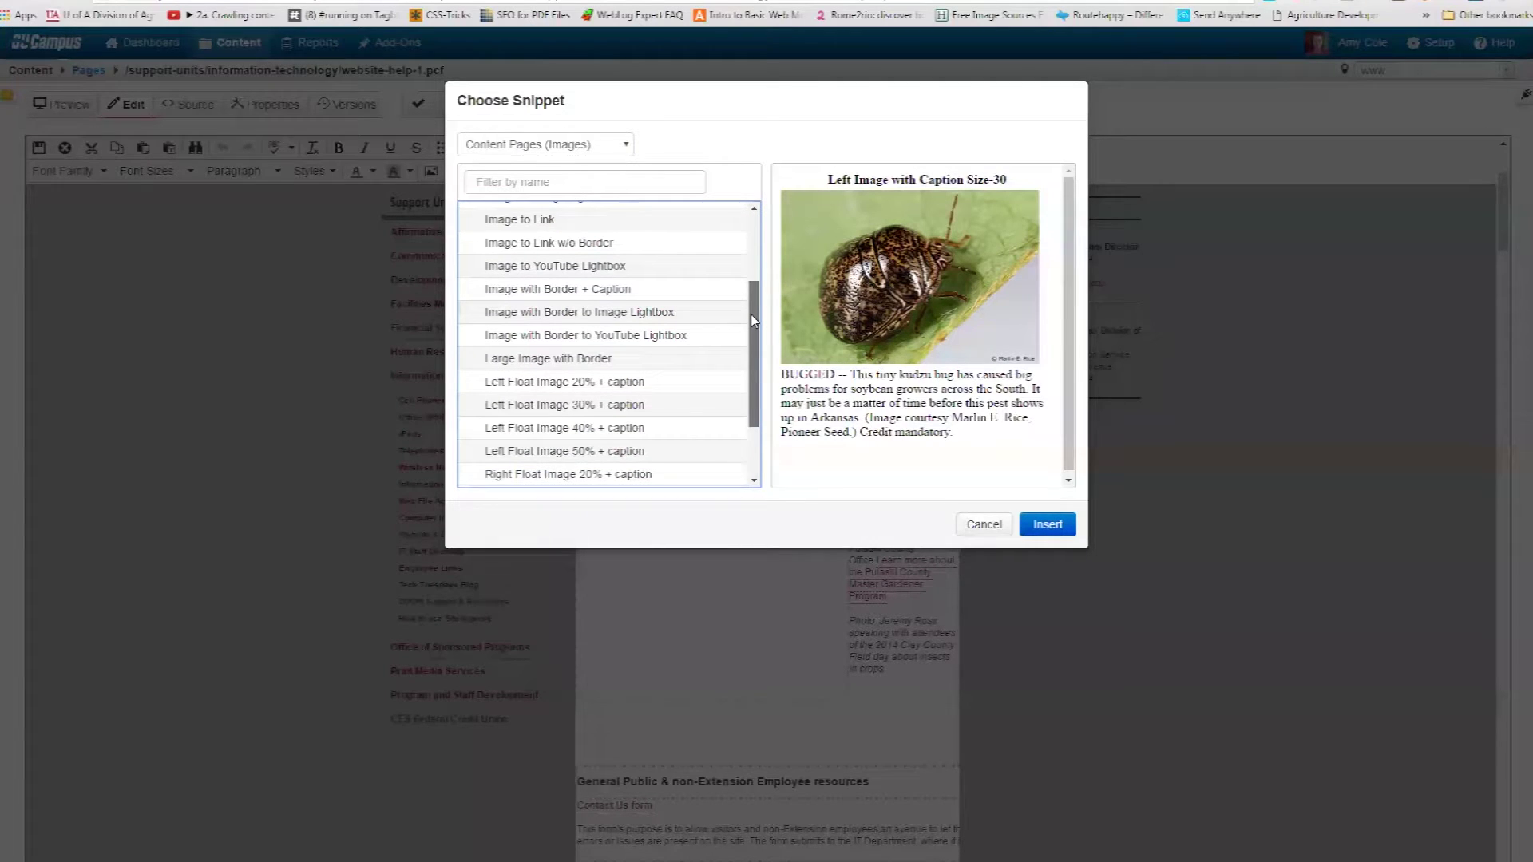
left_click(595, 292)
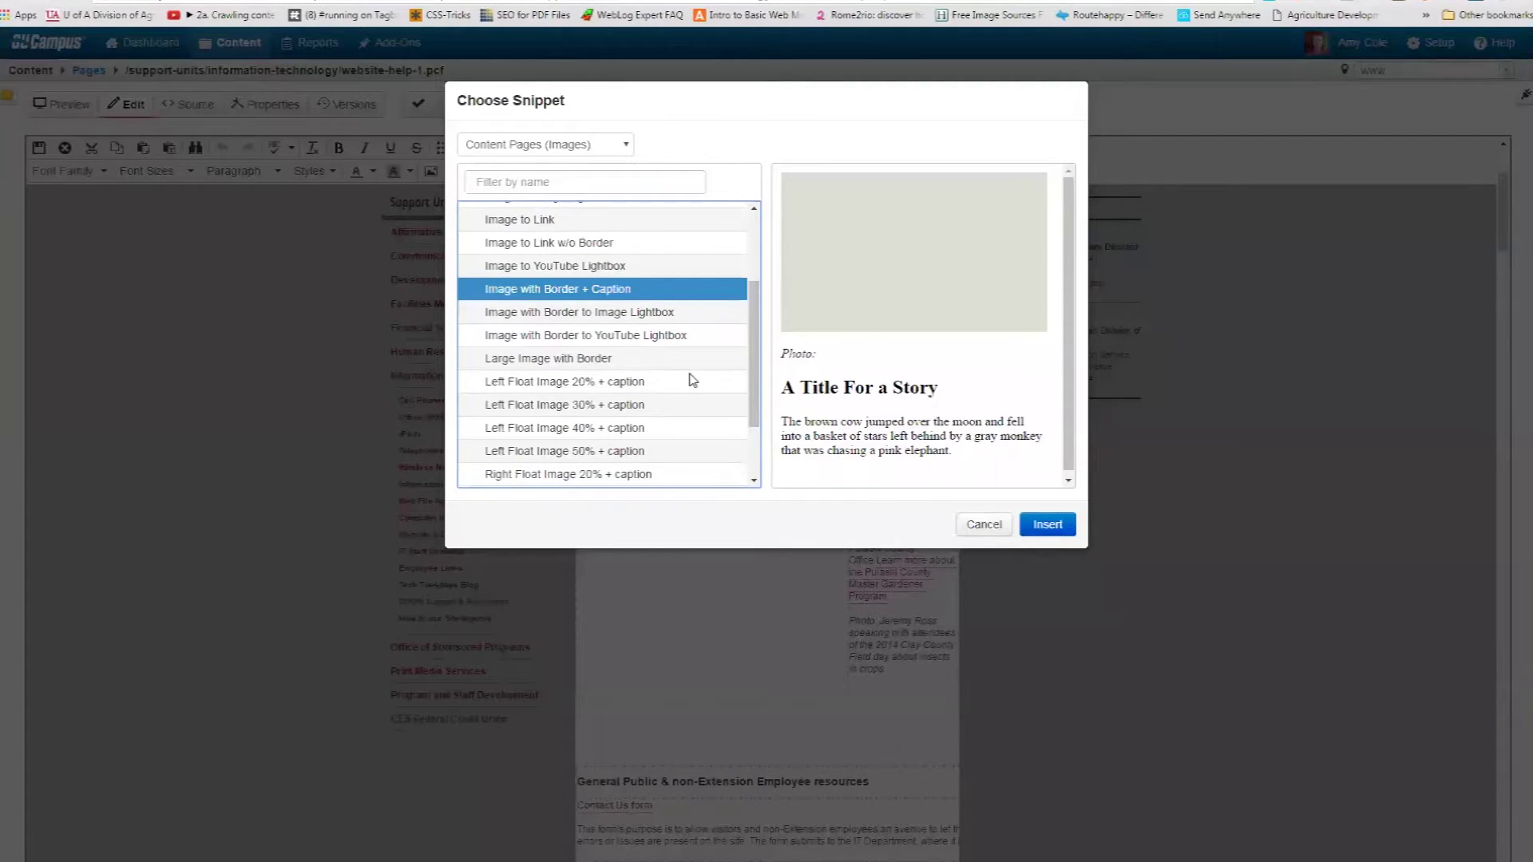
left_click(626, 405)
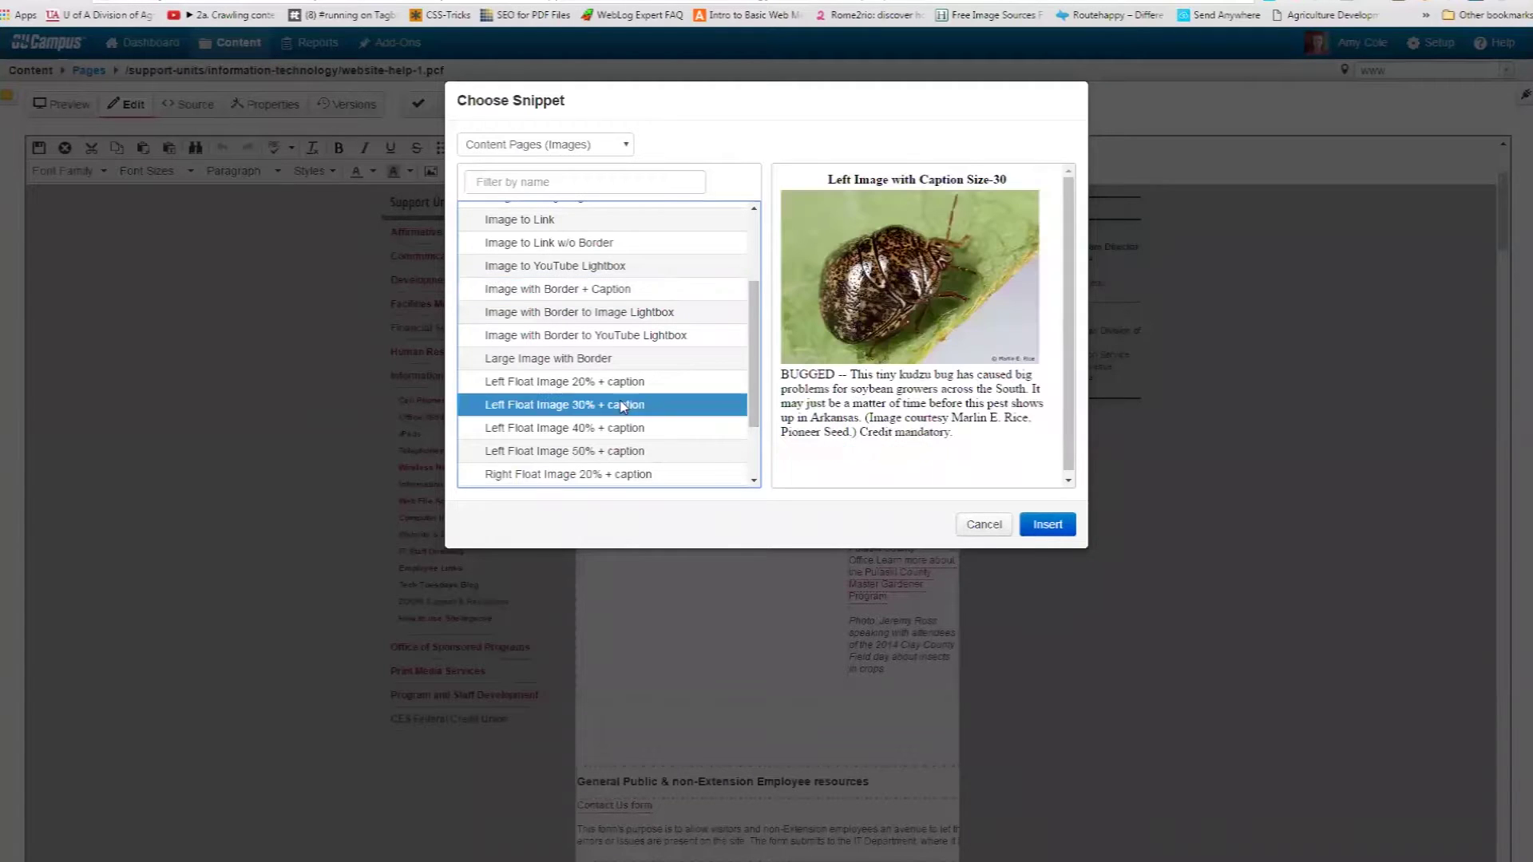
left_click(1038, 527)
scroll(831, 759, "down", 4)
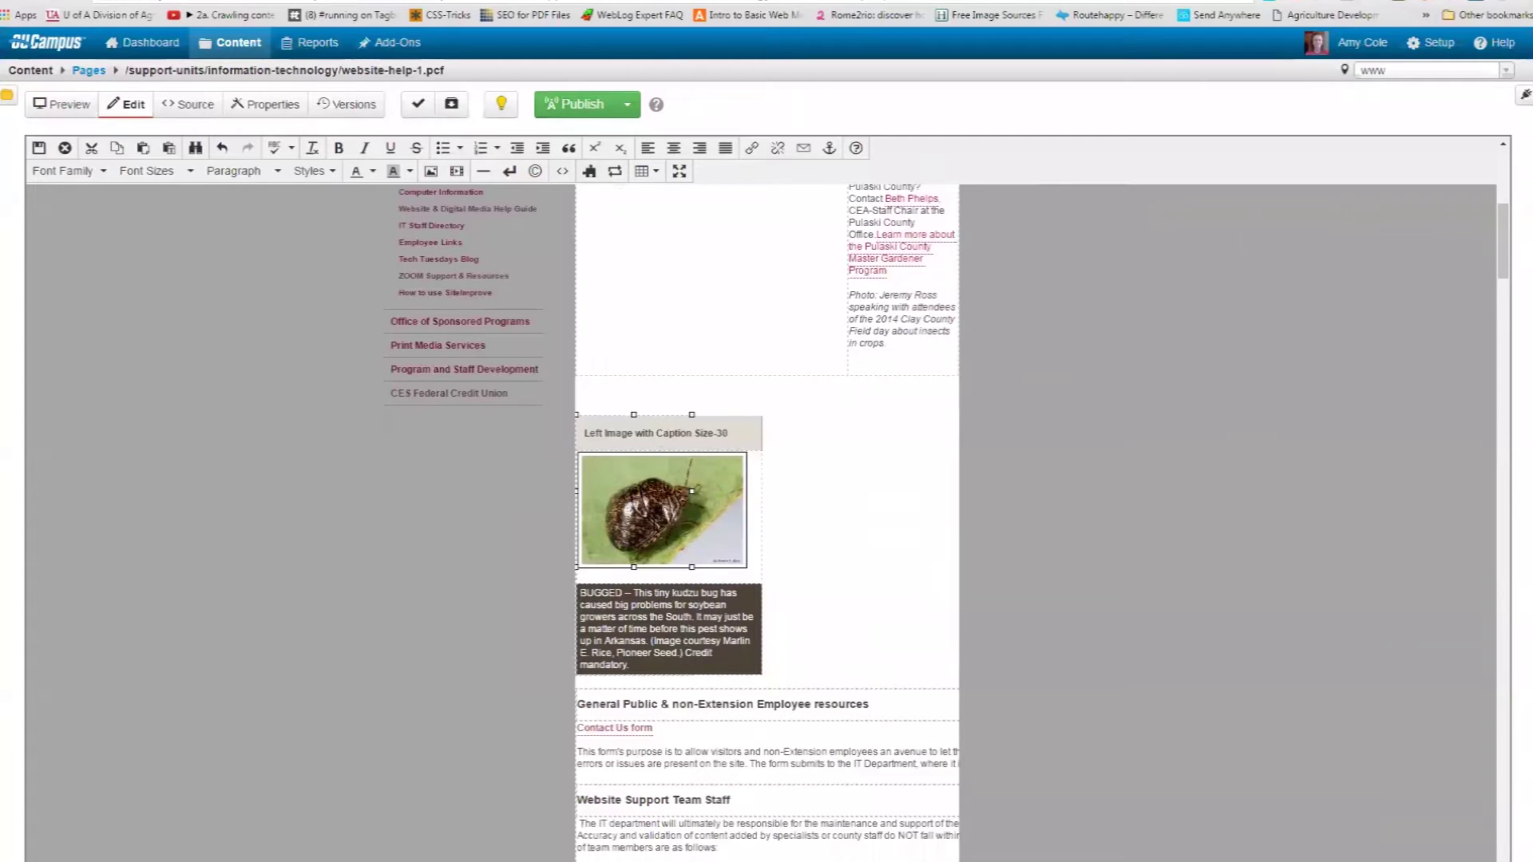
left_click(654, 524)
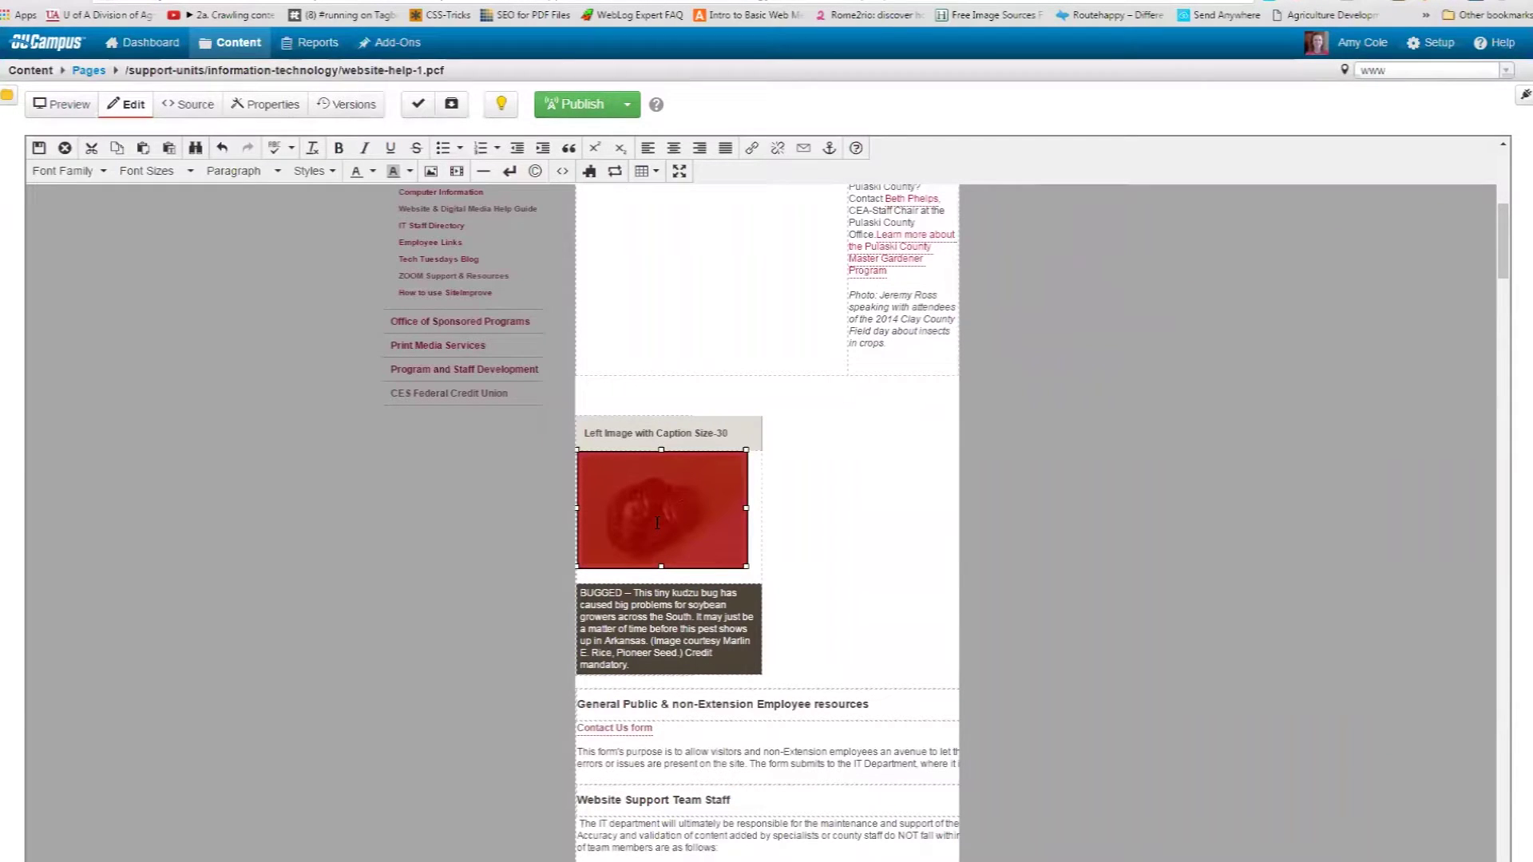
Replace the placeholder image source with ftpimage.jpg from the site's images.
left_click(430, 171)
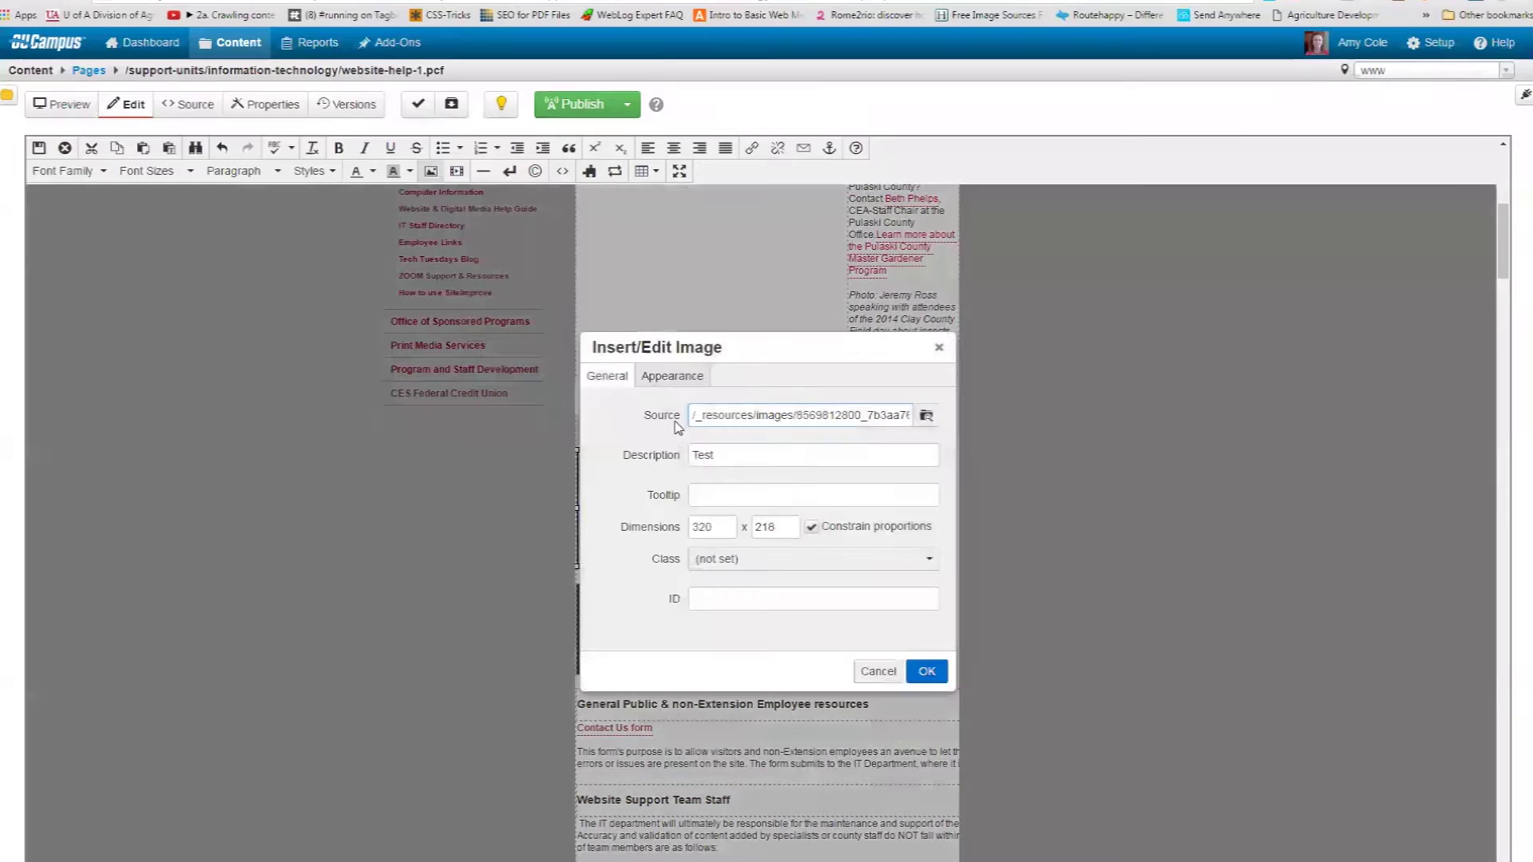
triple_click(757, 414)
key("BackSpace")
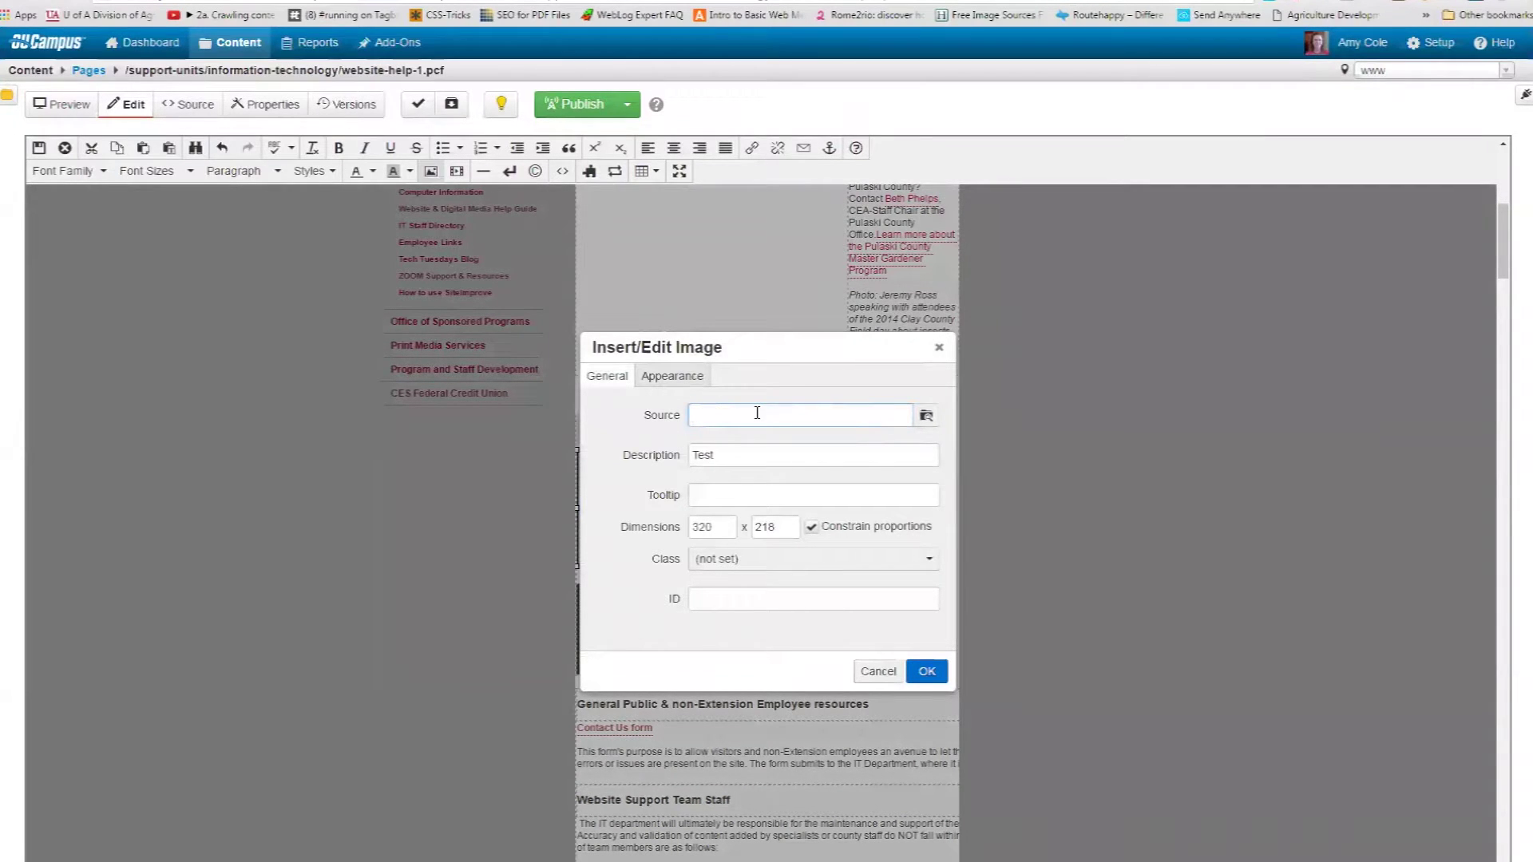
left_click(926, 416)
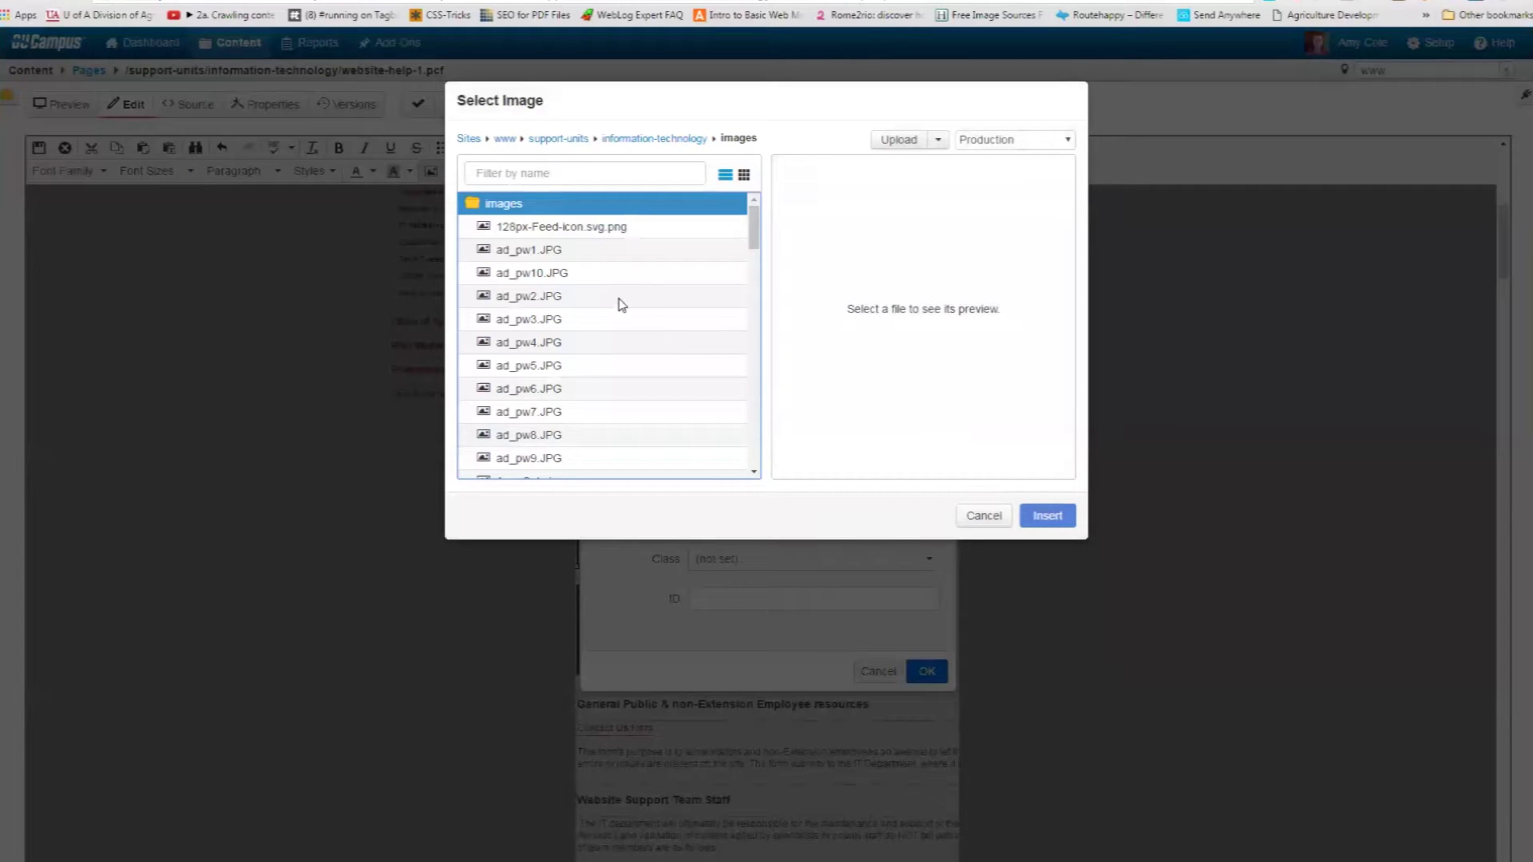
scroll(631, 359, "down", 7)
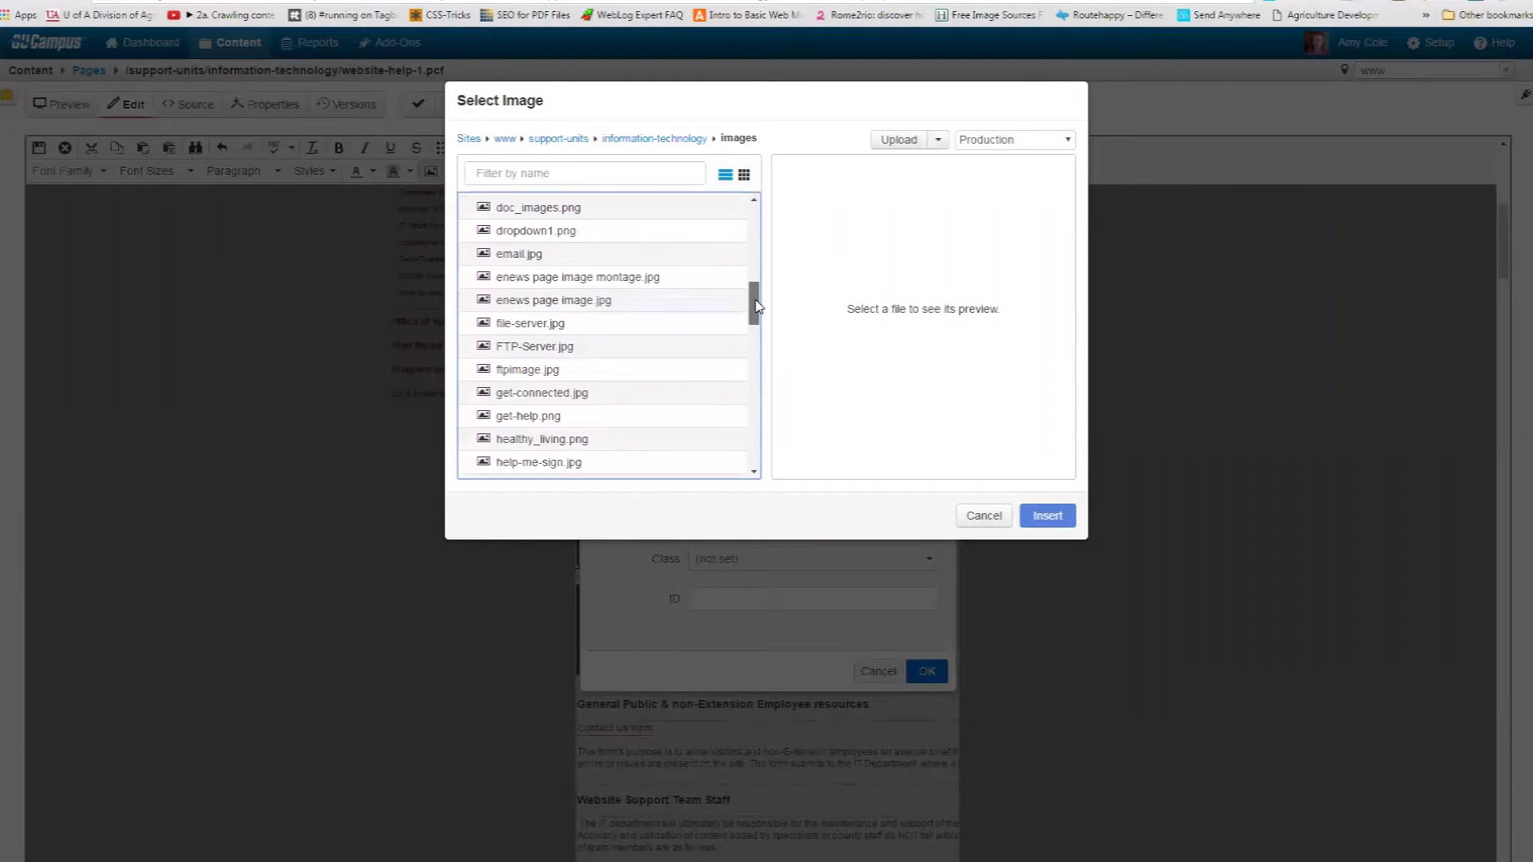
left_click(627, 374)
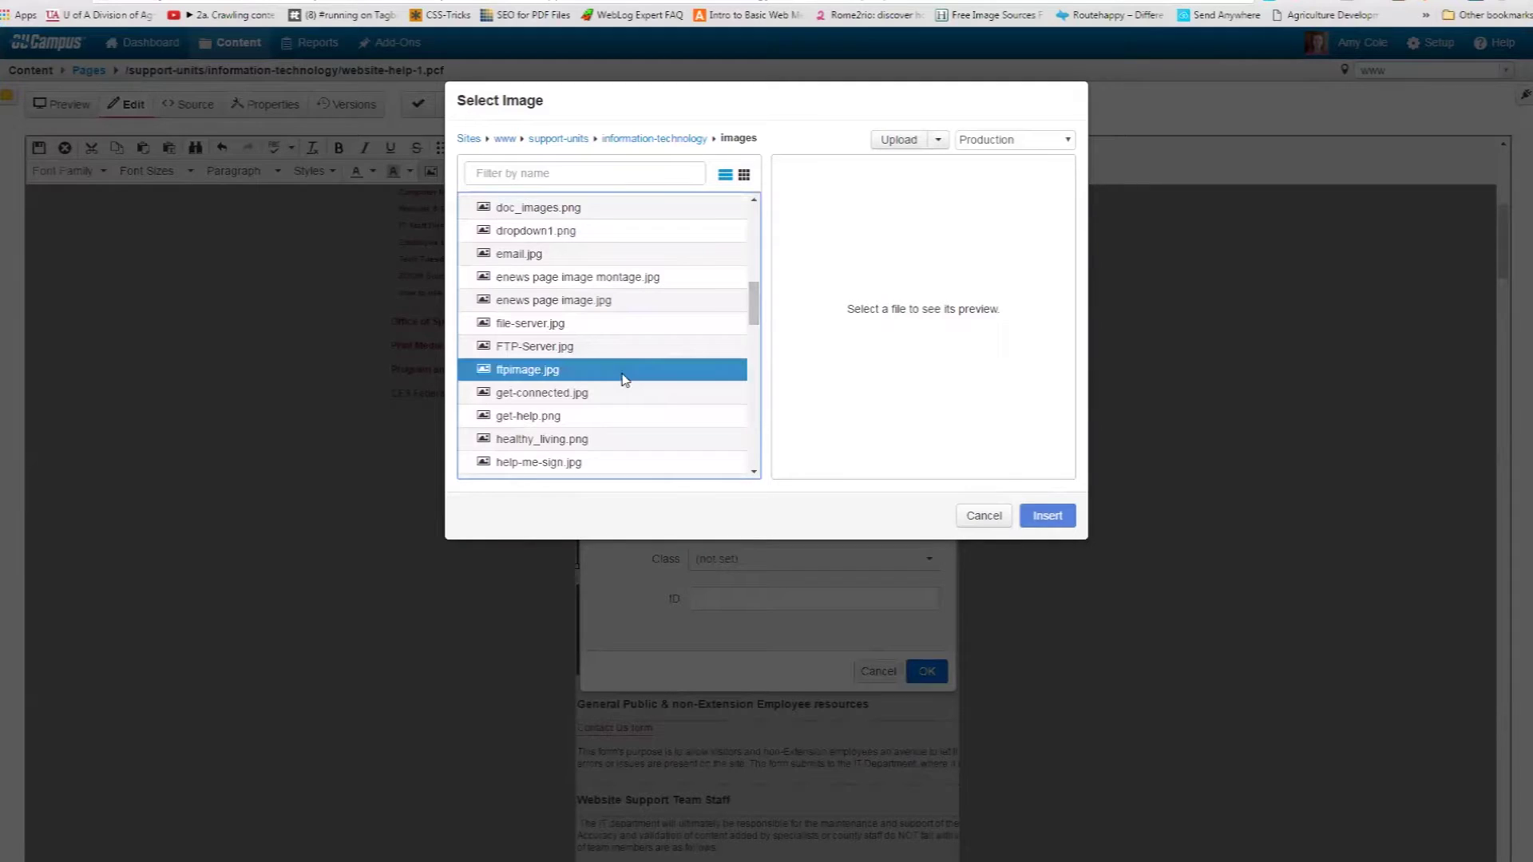
left_click(1047, 516)
Set description and tooltip to 'Image for testing purposes' and confirm the image settings.
double_click(749, 450)
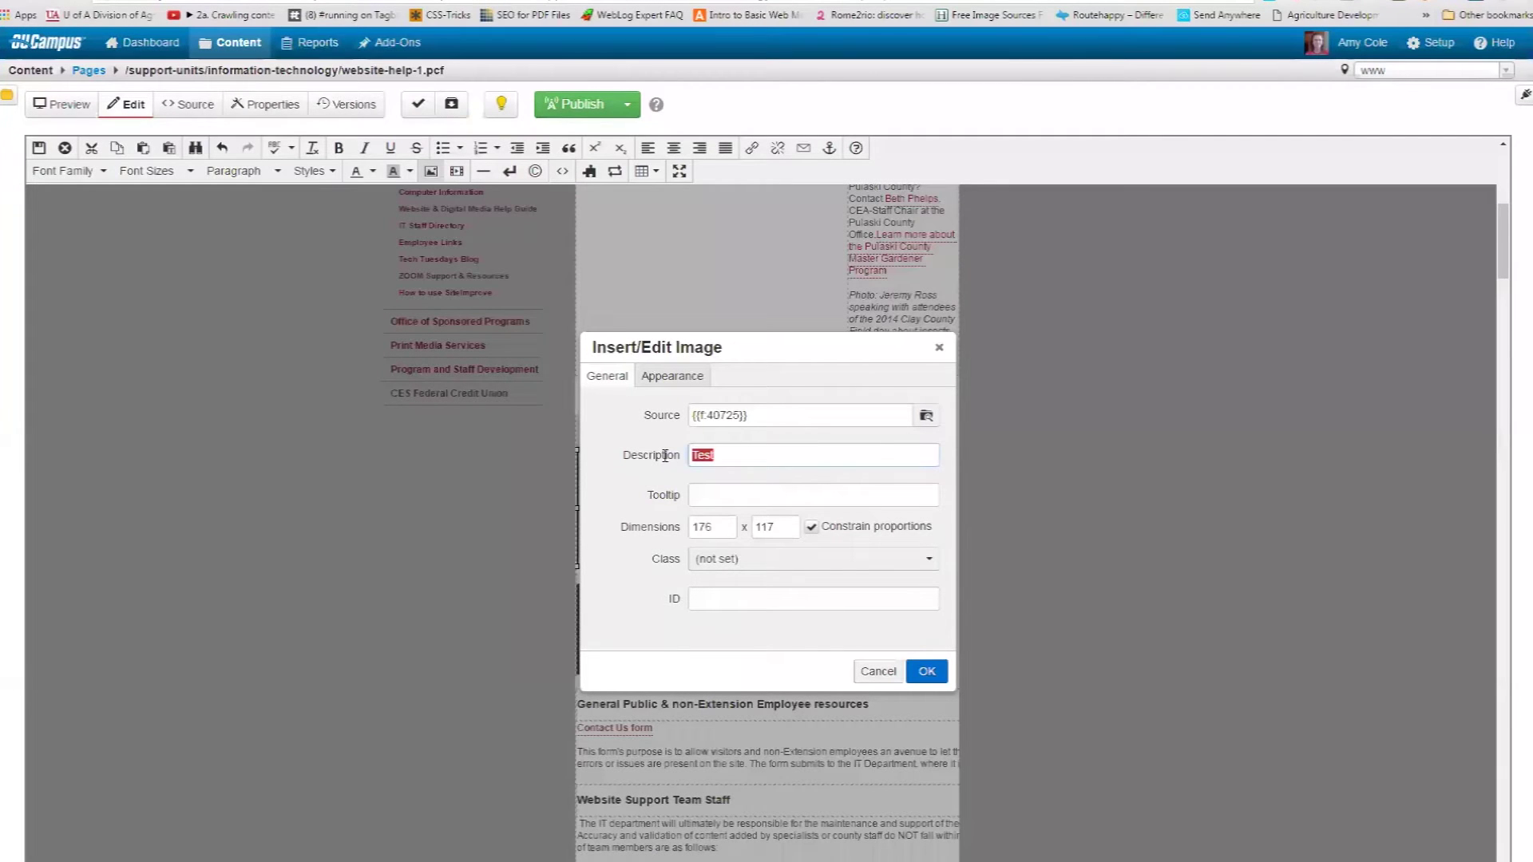
type("Image fo")
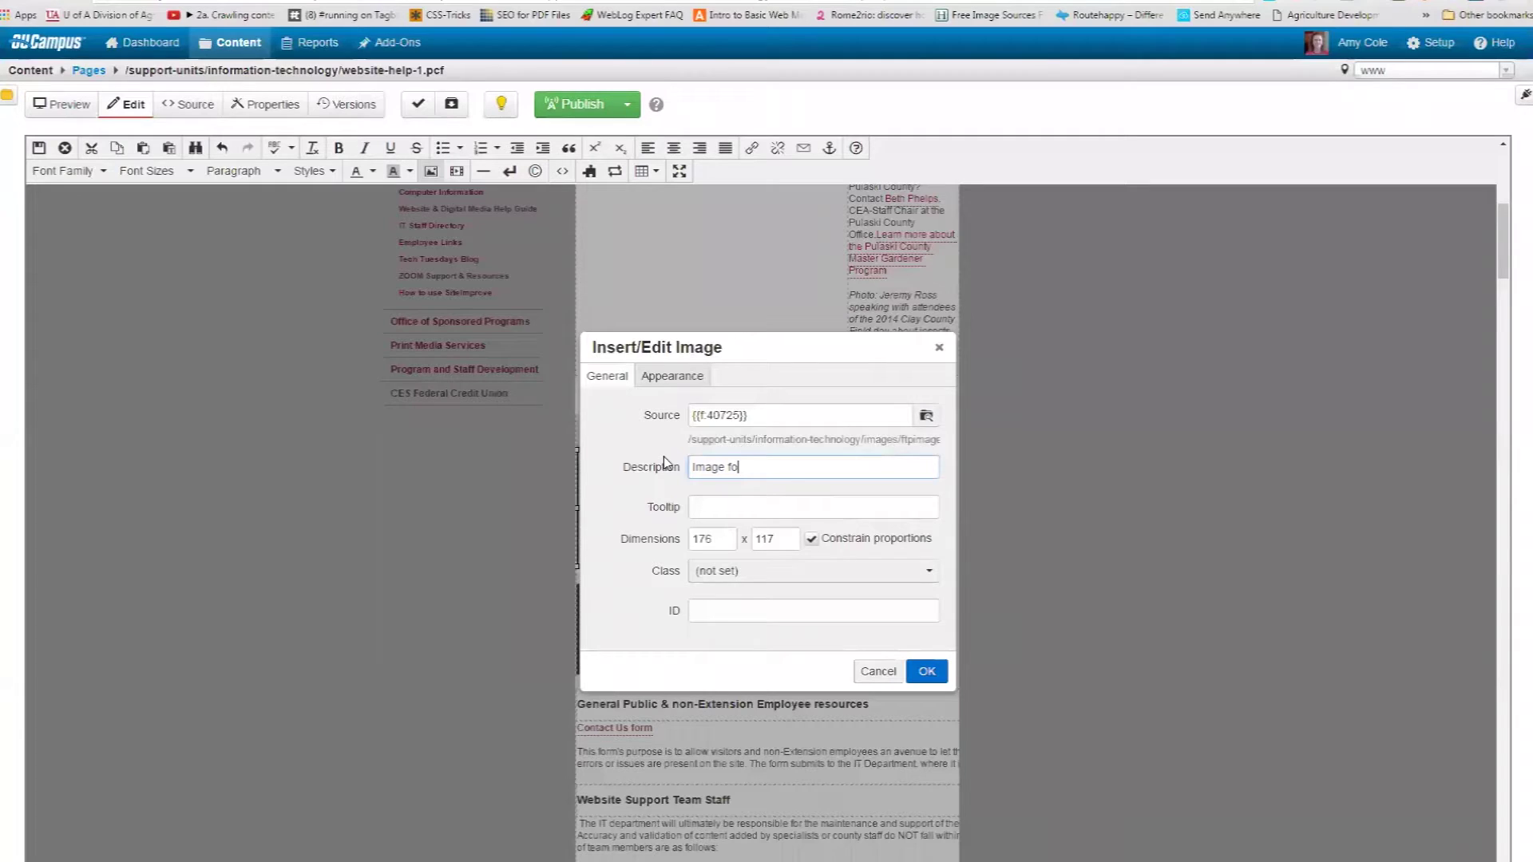
type("r testing purposes")
key("ctrl+a")
key("ctrl+c")
left_click(751, 508)
key("ctrl+v")
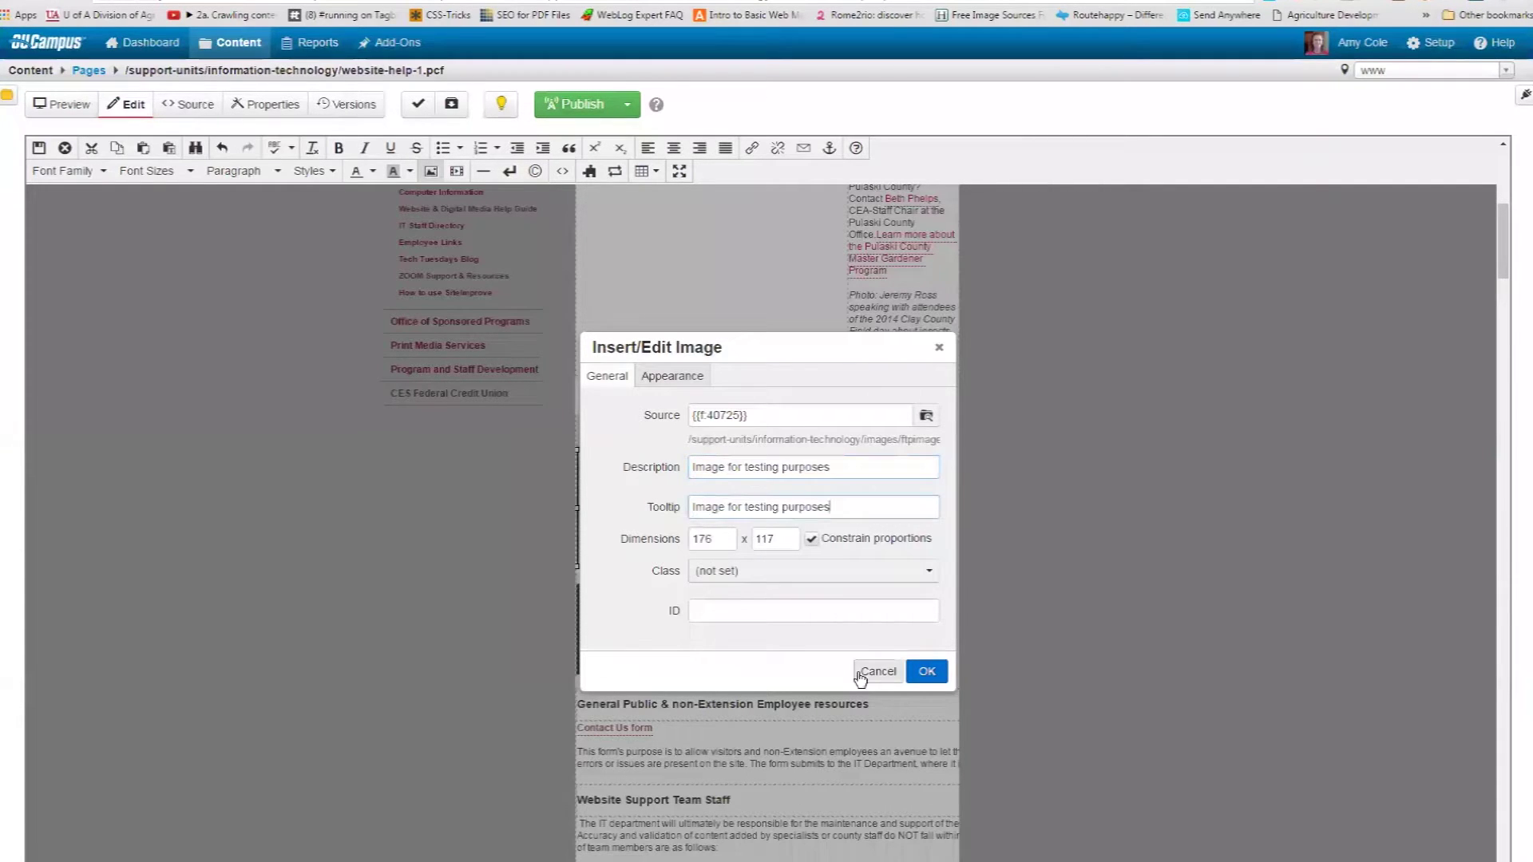
left_click(926, 671)
Change the snippet caption to 'Technology images are a great resource for page visitors.'.
scroll(908, 676, "down", 7)
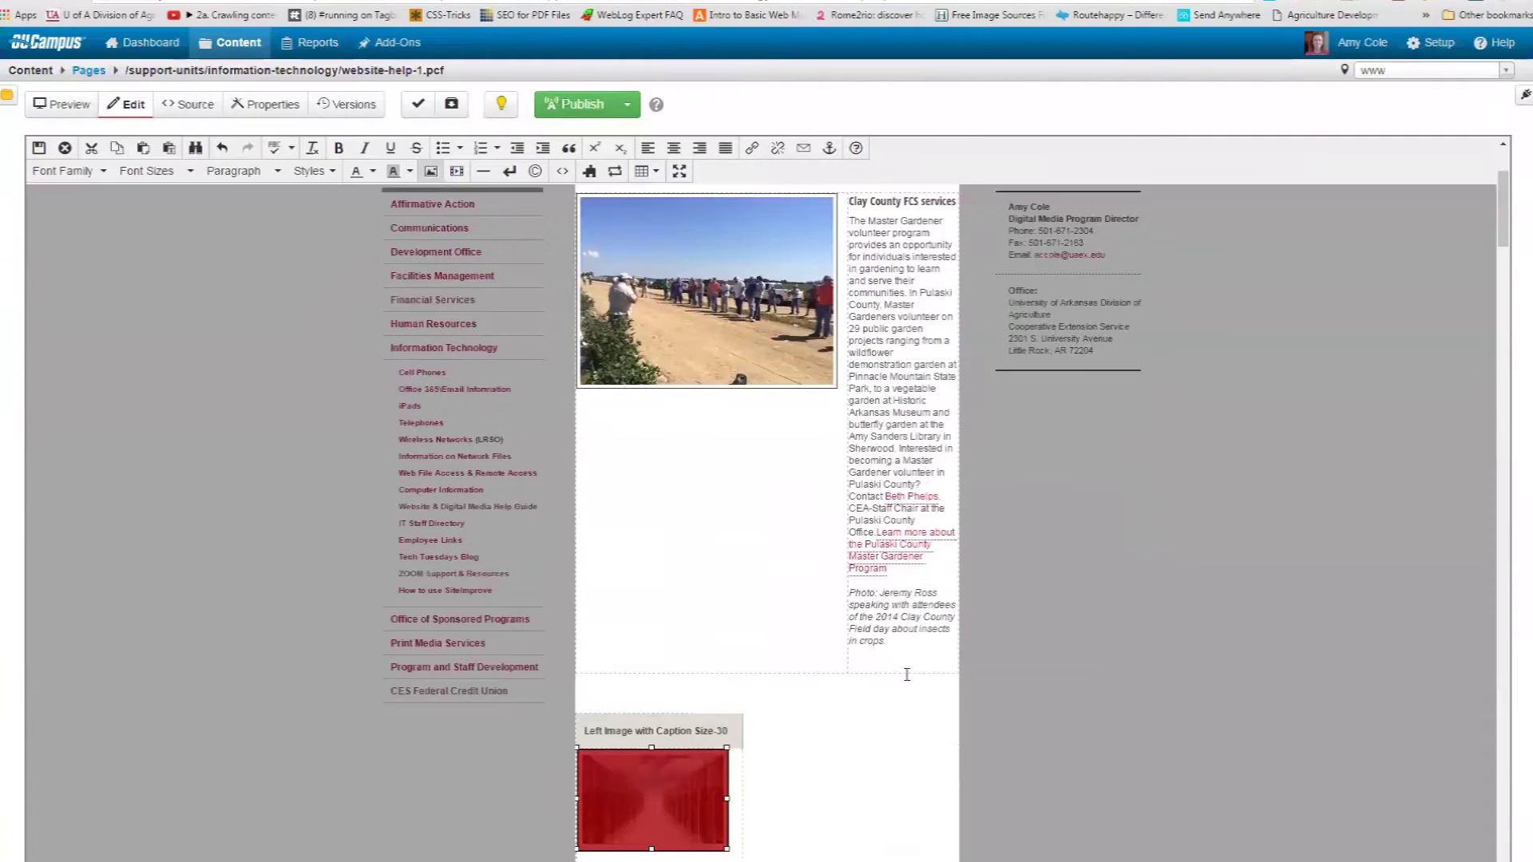
left_click_drag(690, 628, 583, 555)
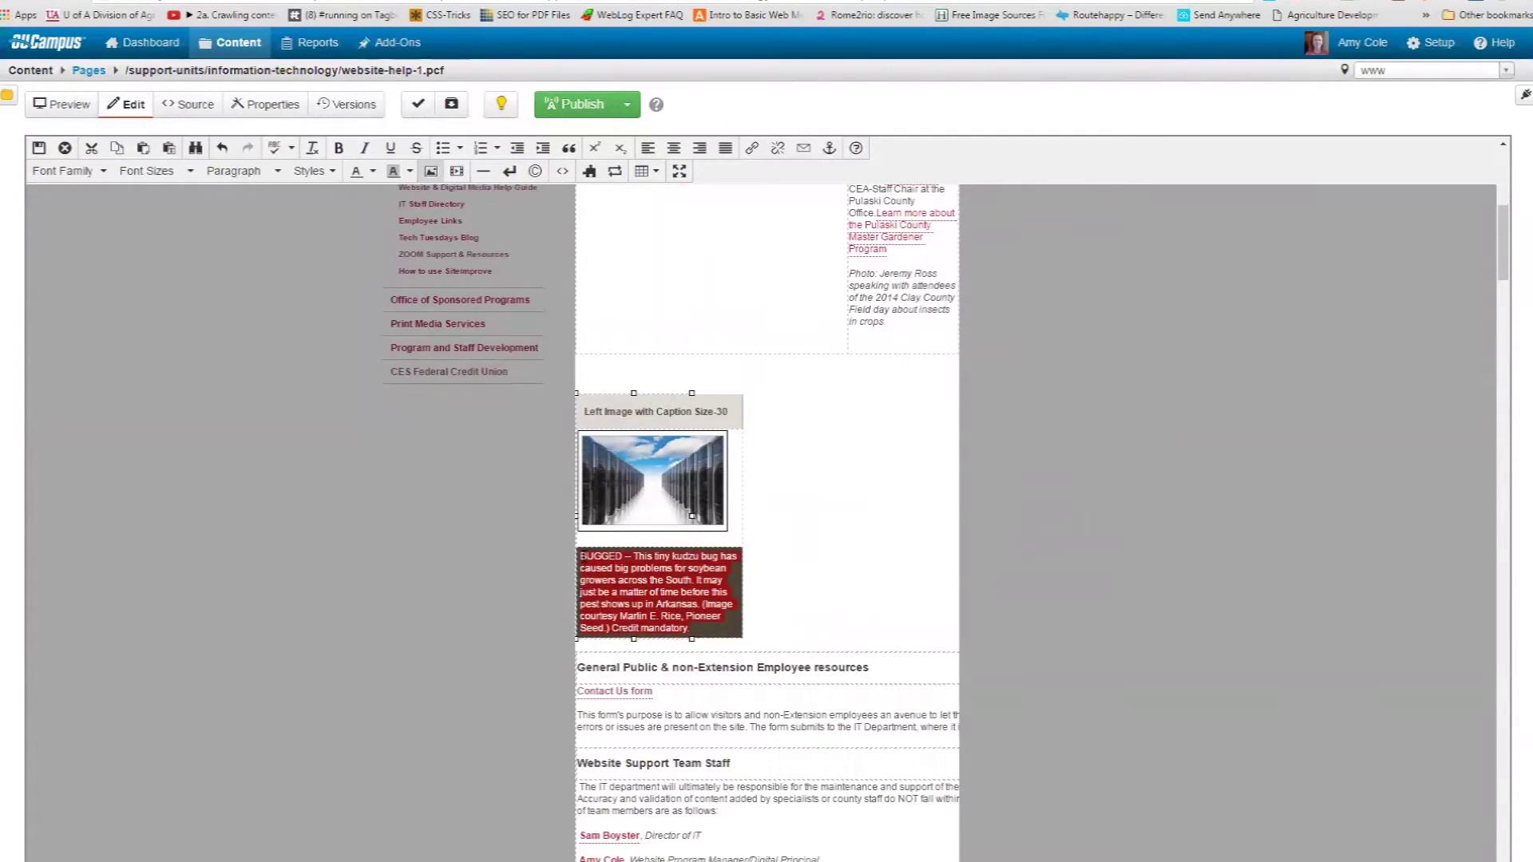
type("Technology")
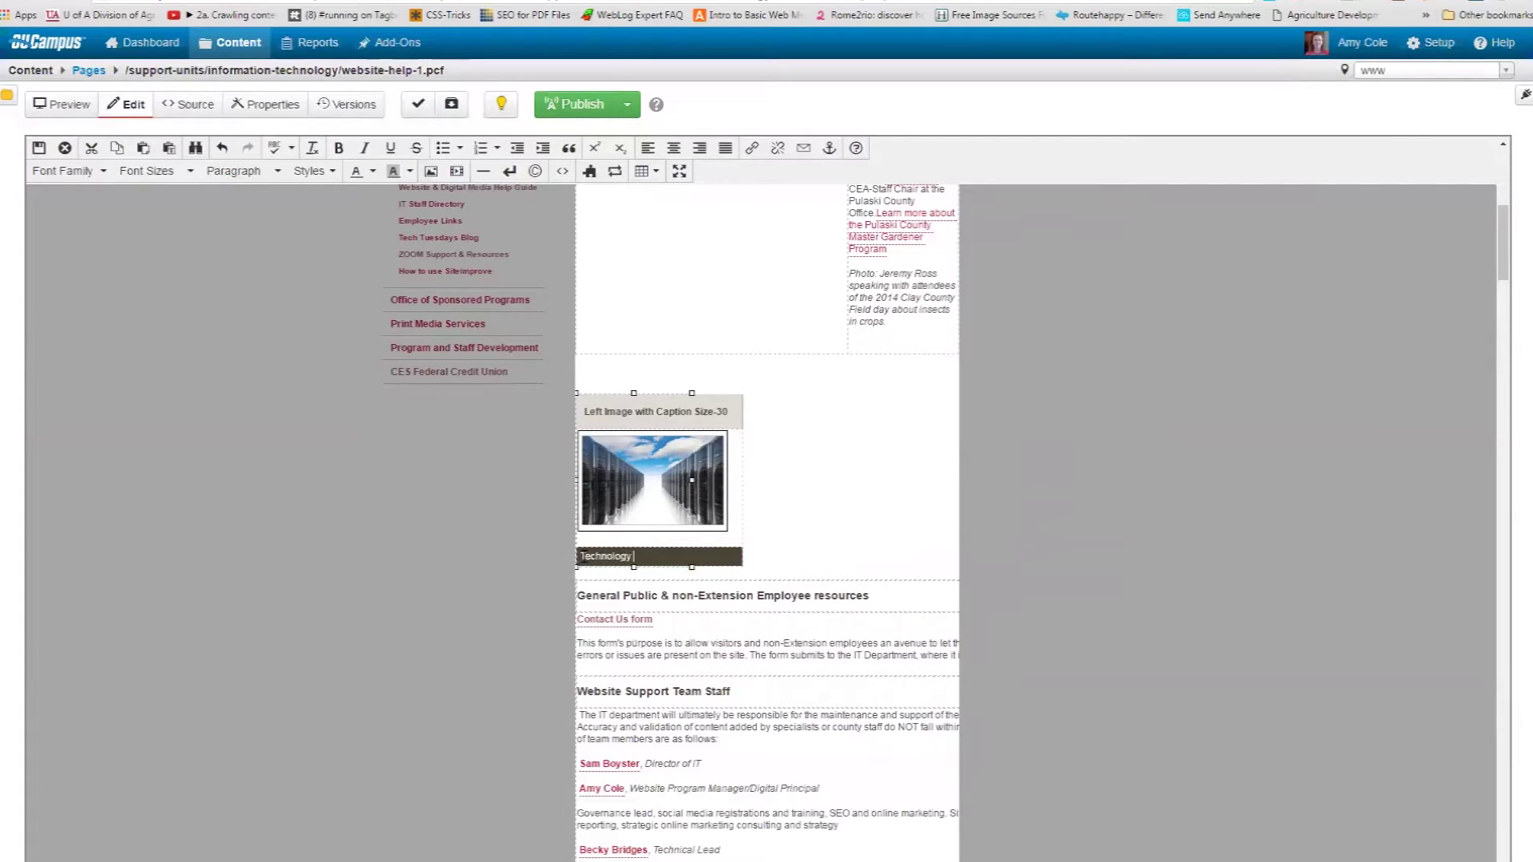
type(" images are a great resources t")
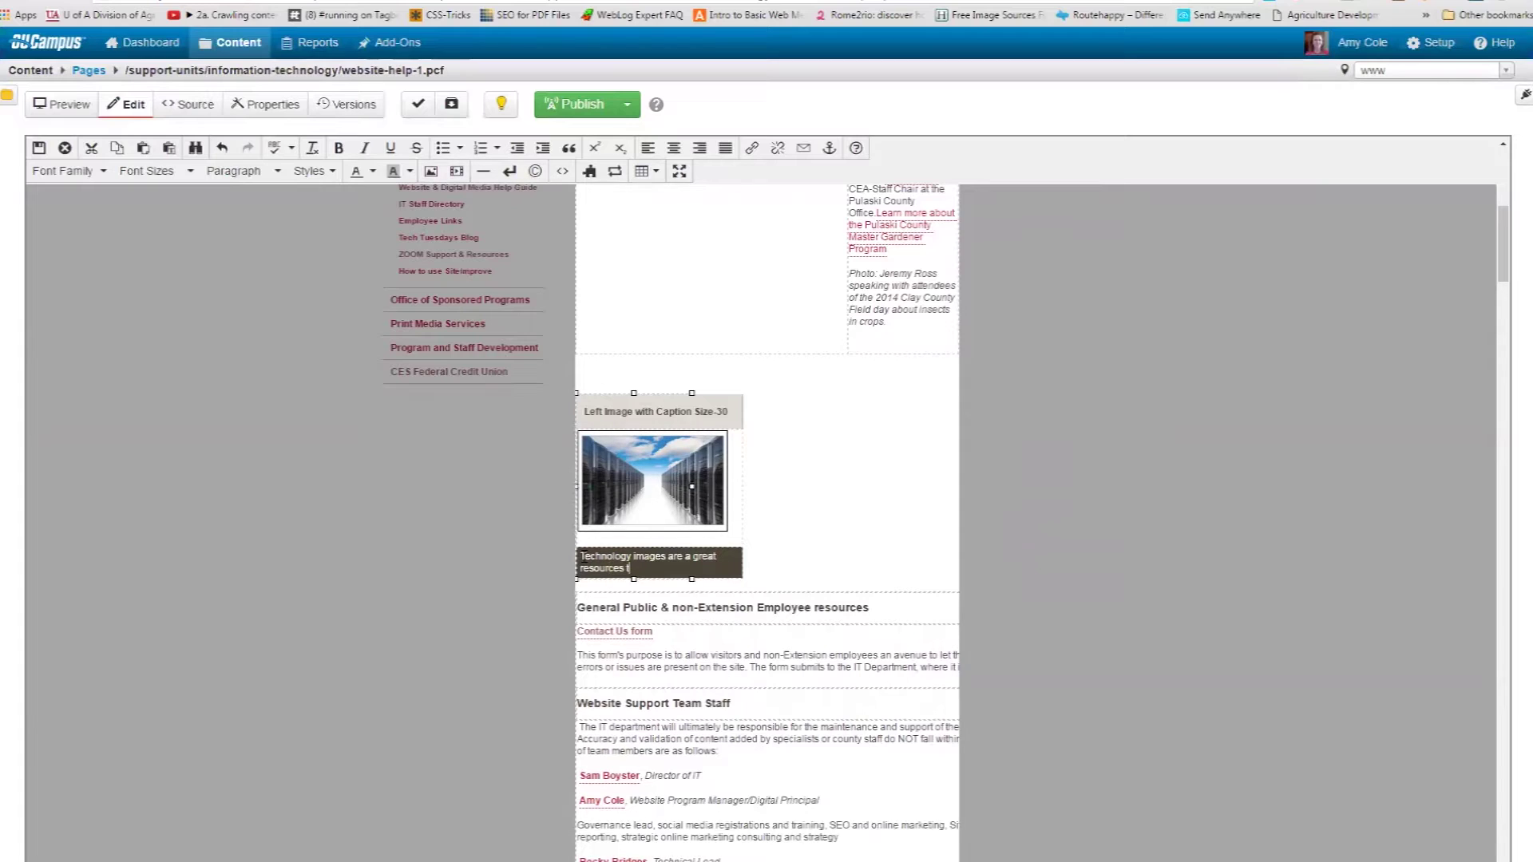
key("BackSpace")
key("BackSpace")
key("BackSpace")
type("for page visitors.")
Save and exit the editor, then review the left-floated image beside the accordions.
left_click(38, 150)
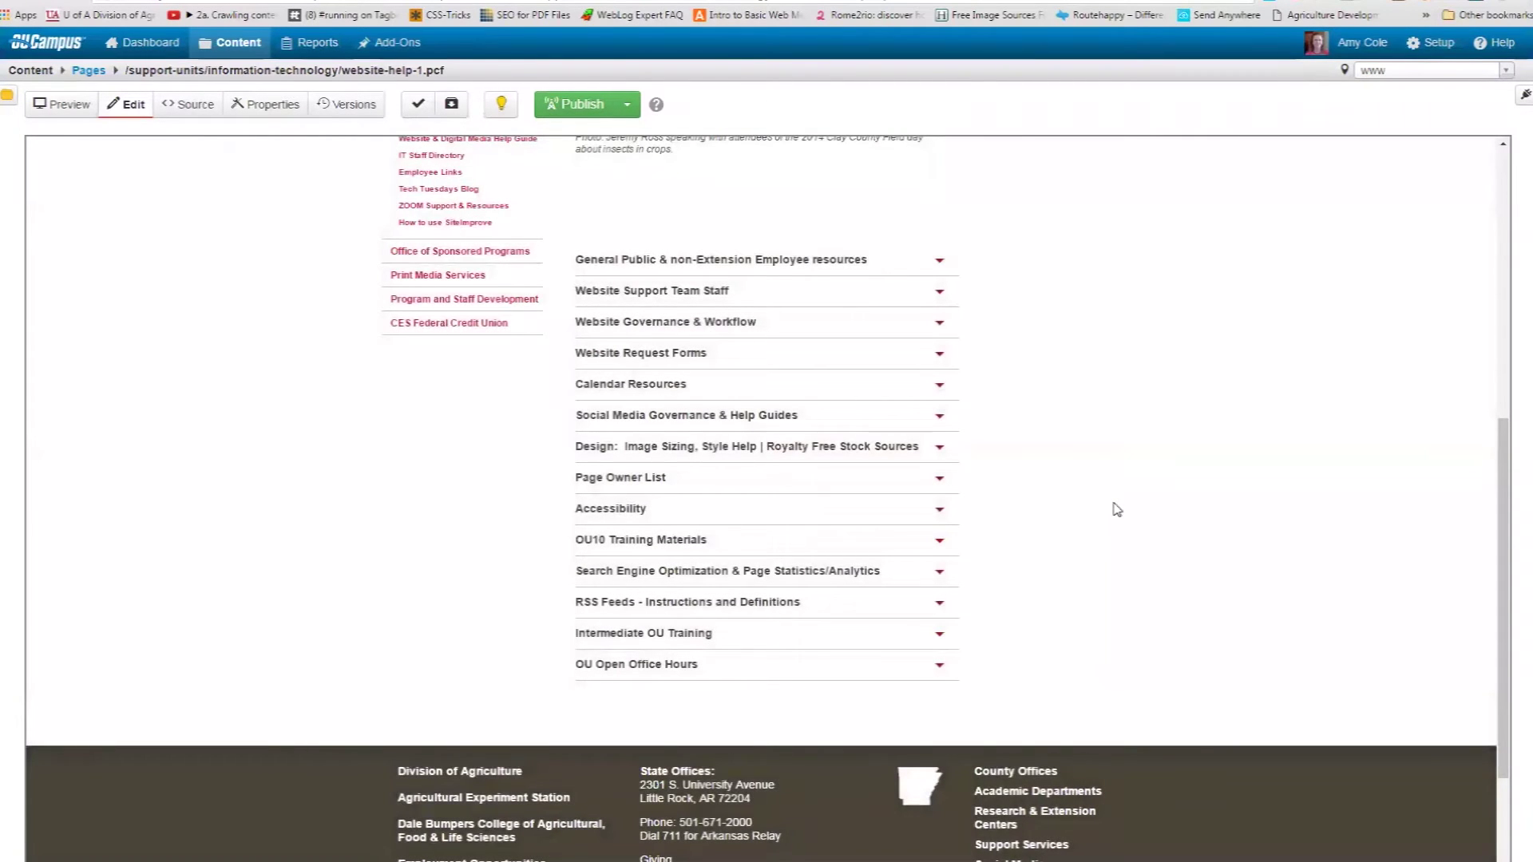
scroll(1098, 552, "up", 2)
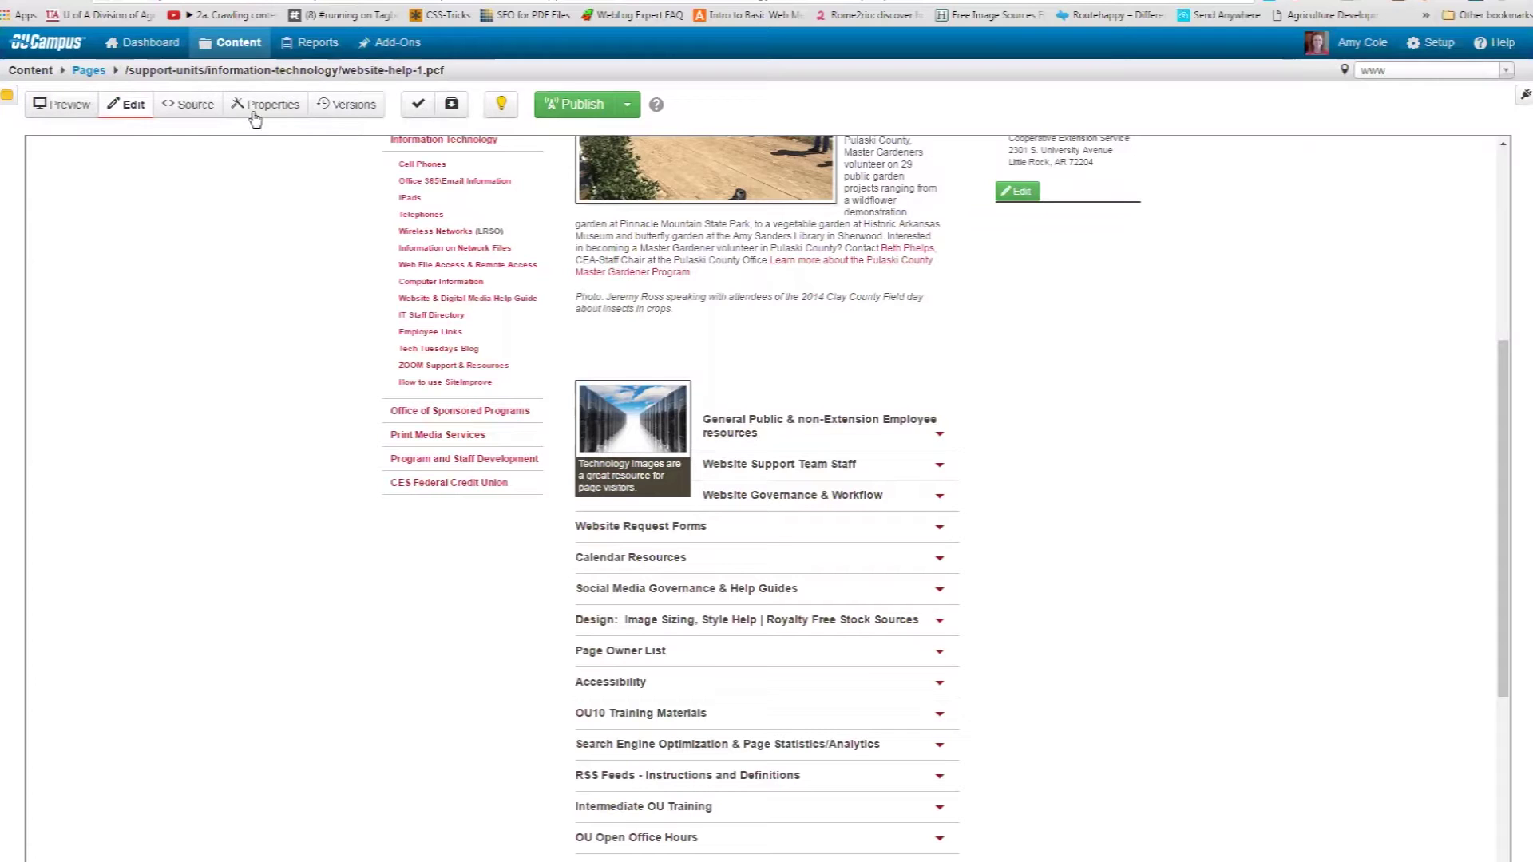
scroll(505, 268, "up", 2)
scroll(505, 269, "up", 1)
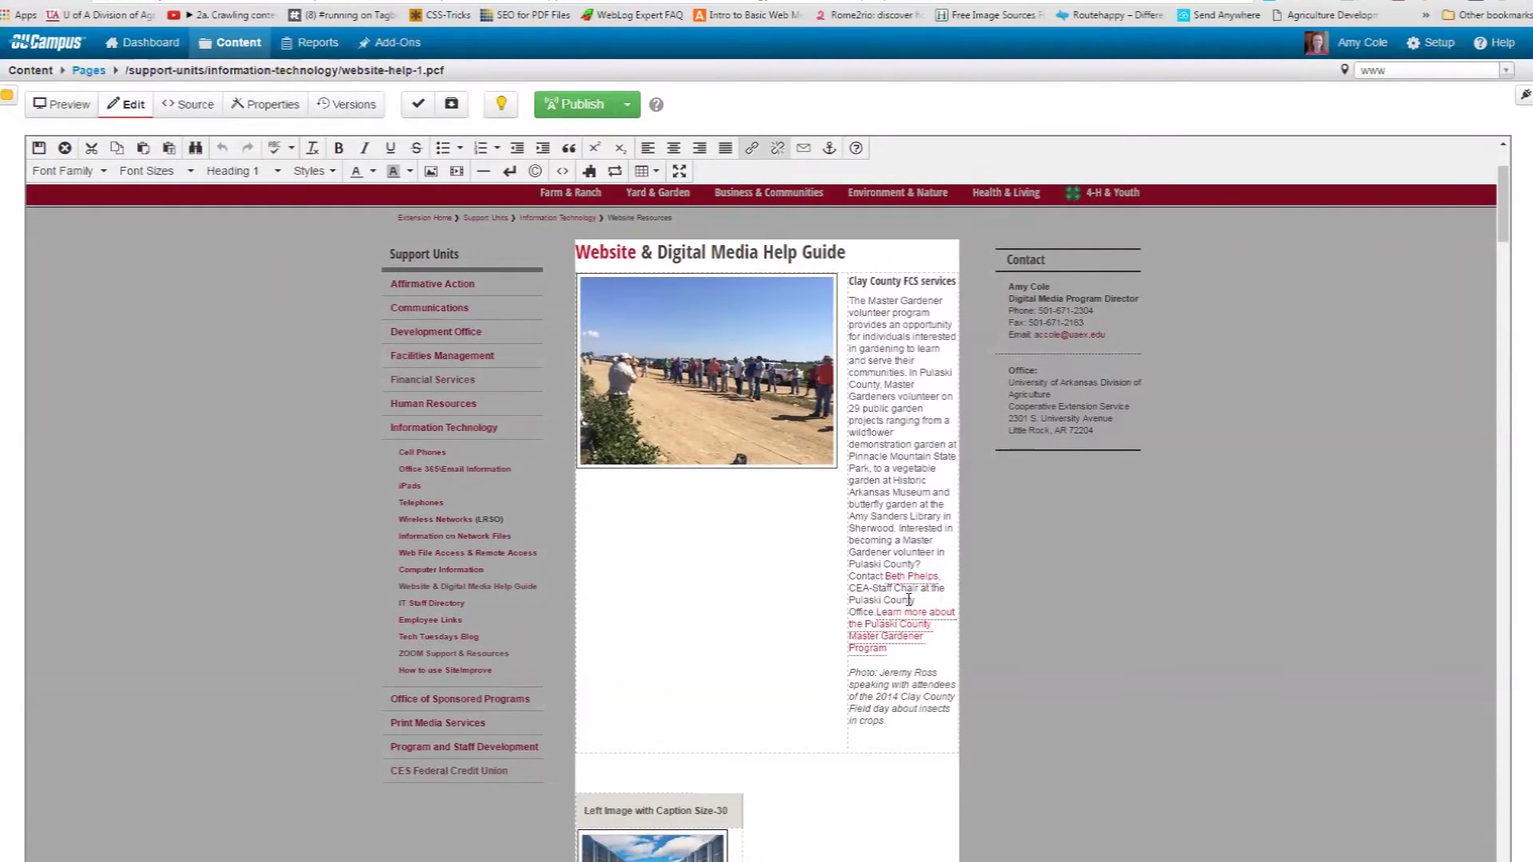
Place the cursor in the main content body and save it, closing the editor.
scroll(909, 599, "down", 3)
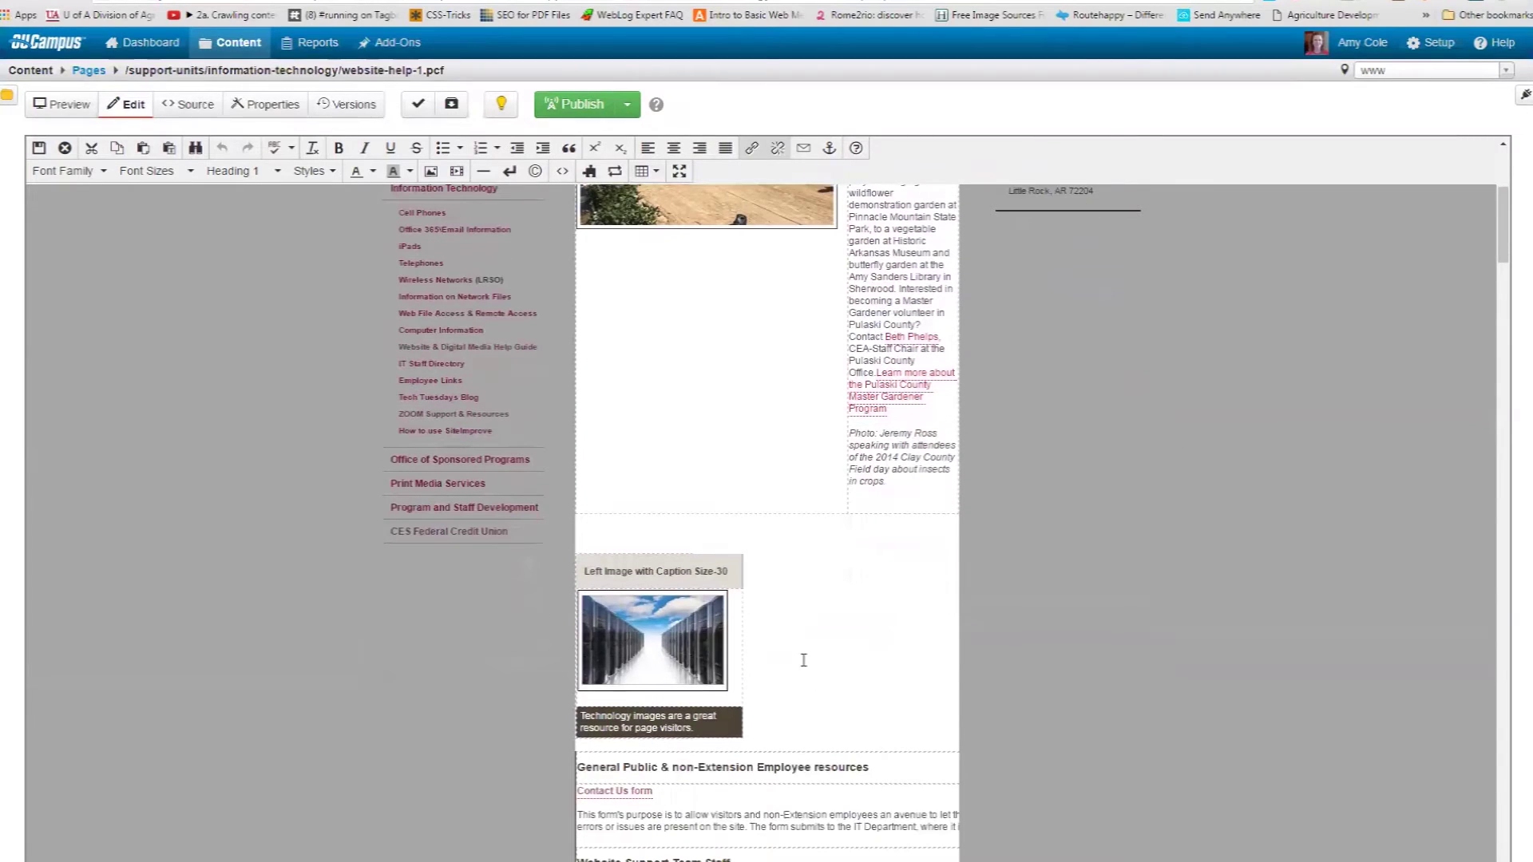
left_click(799, 648)
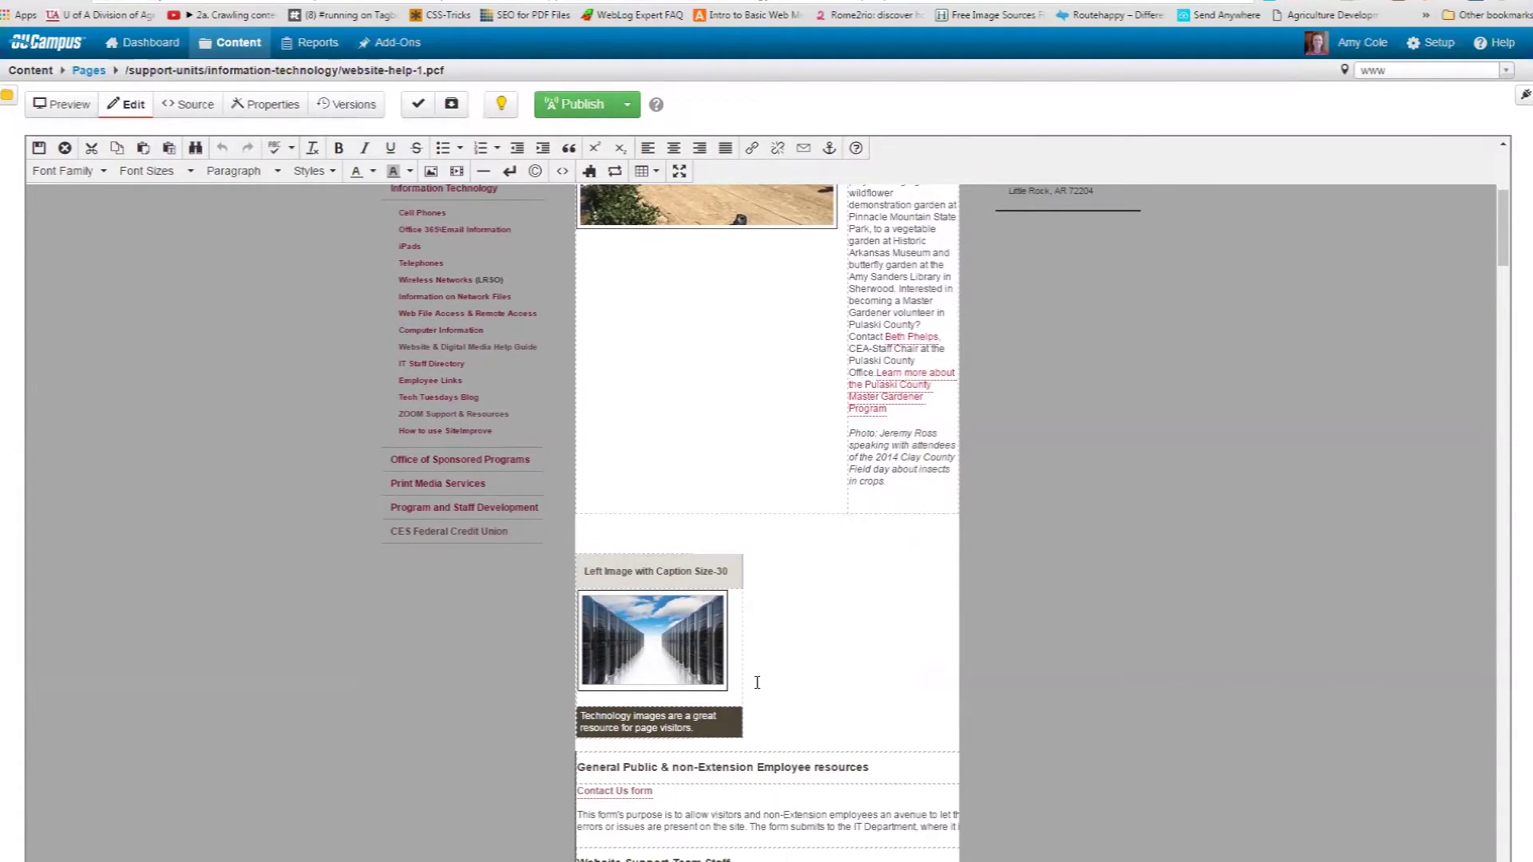
scroll(757, 683, "down", 8)
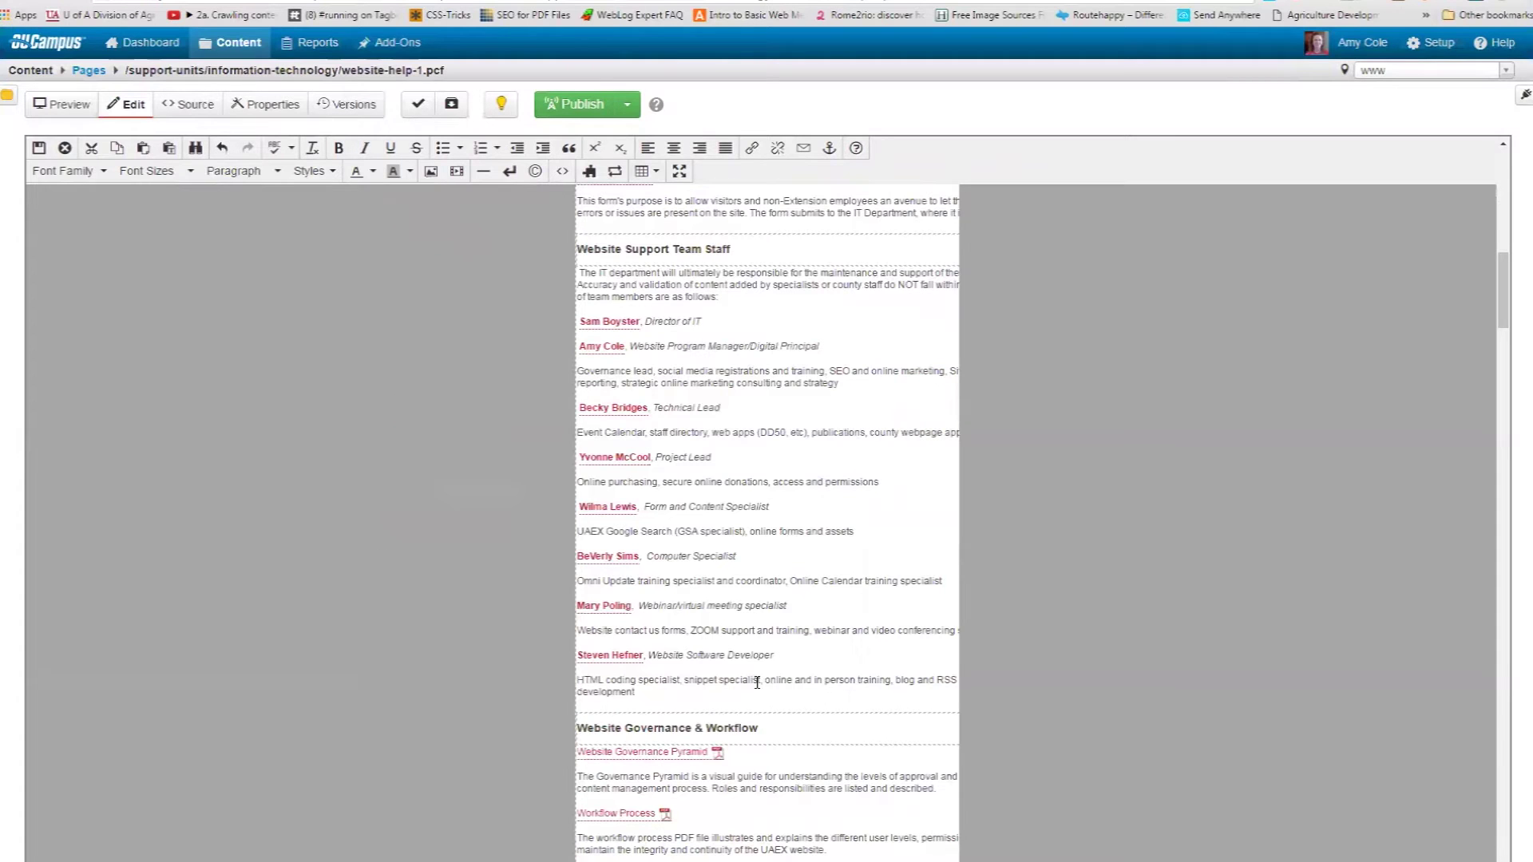
scroll(767, 559, "up", 5)
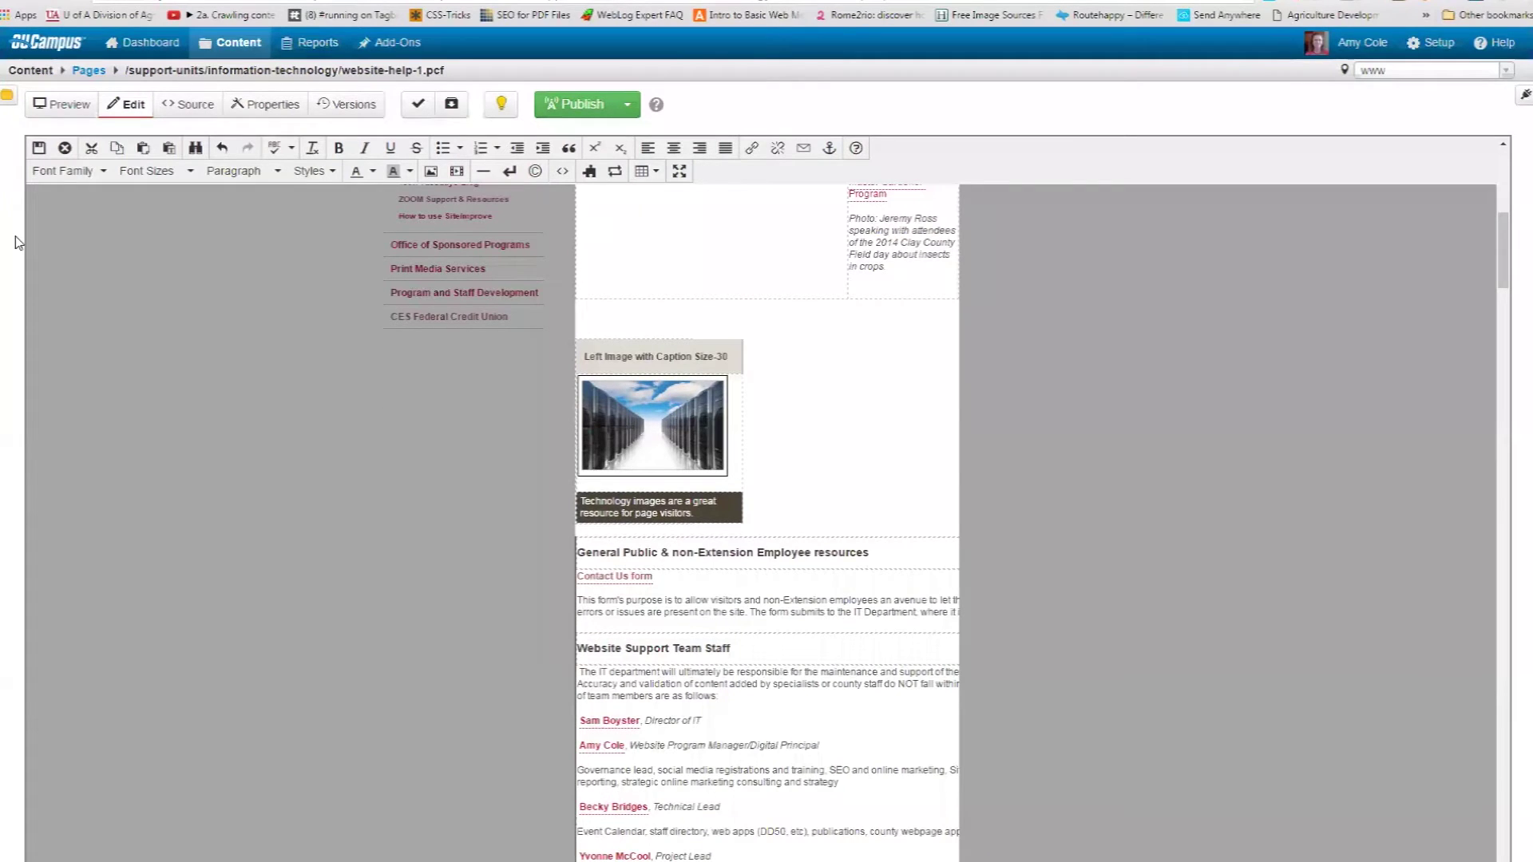
left_click(39, 151)
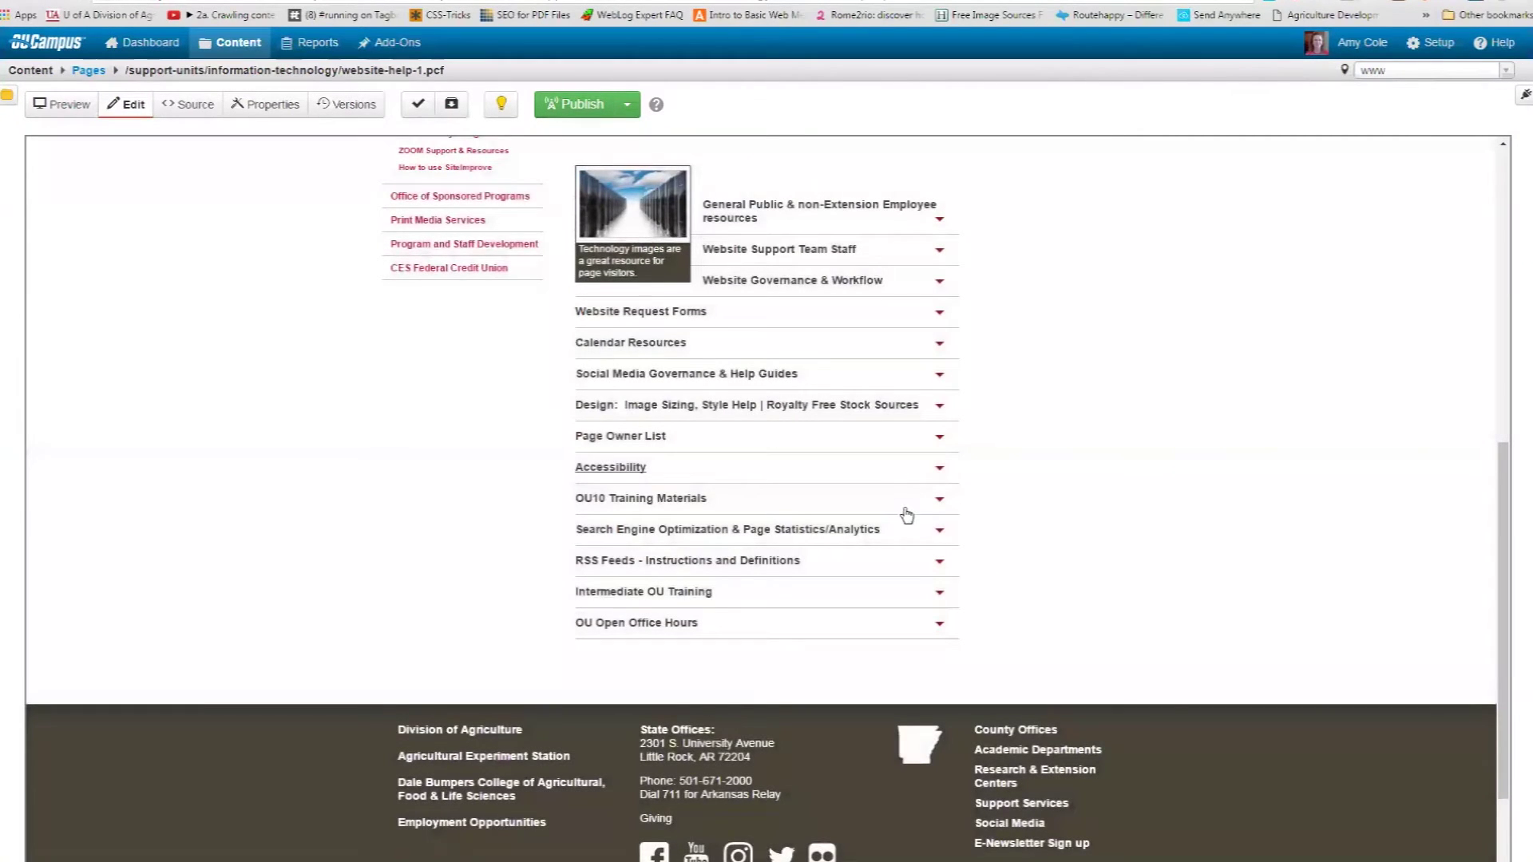
Scroll to the page top and switch to the live Clay County extension page tab.
scroll(919, 551, "up", 1)
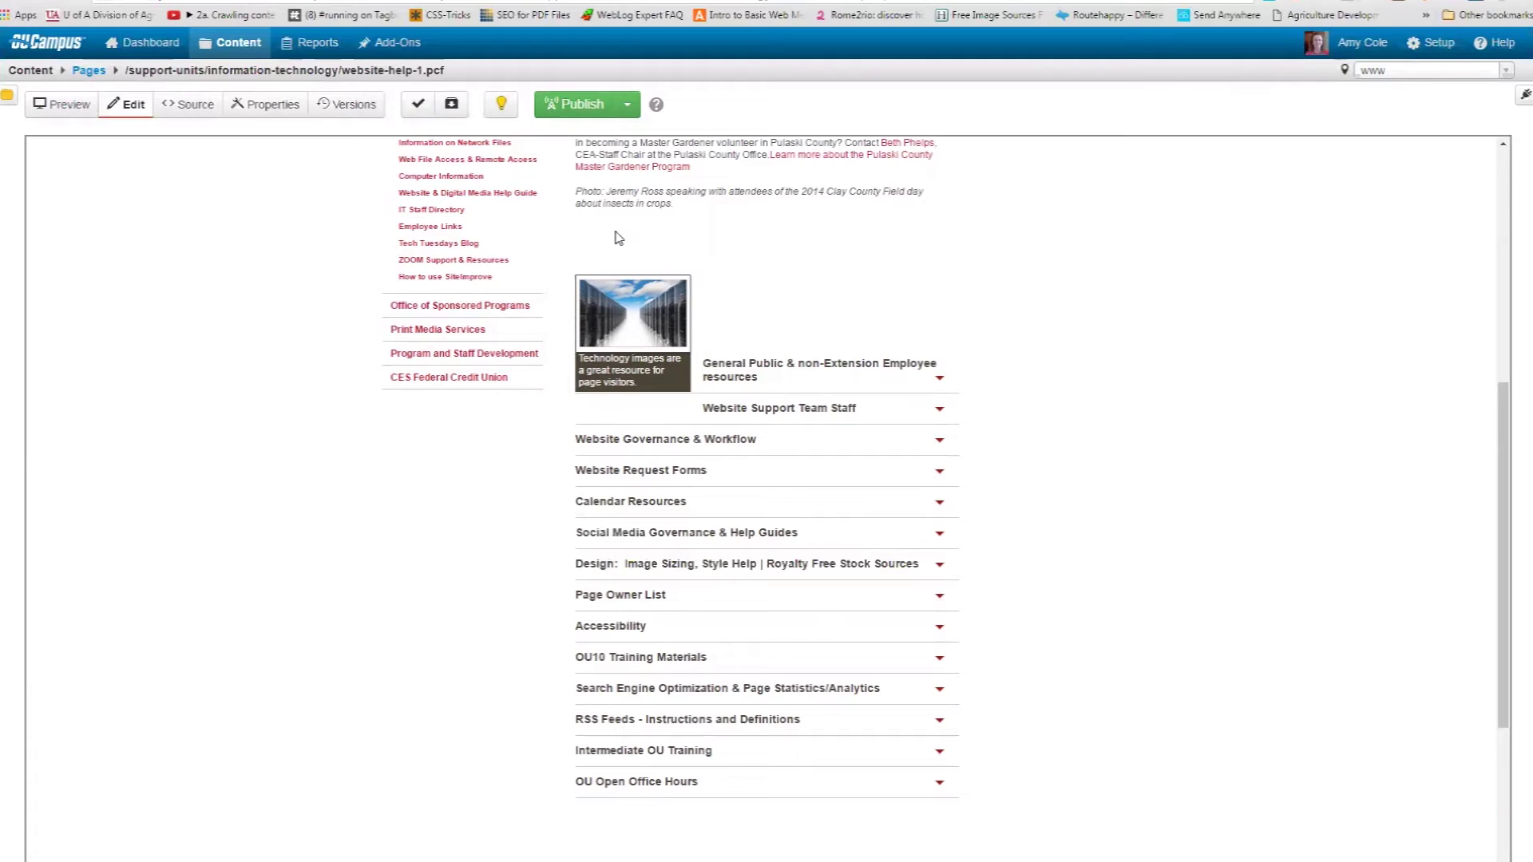
scroll(643, 228, "up", 5)
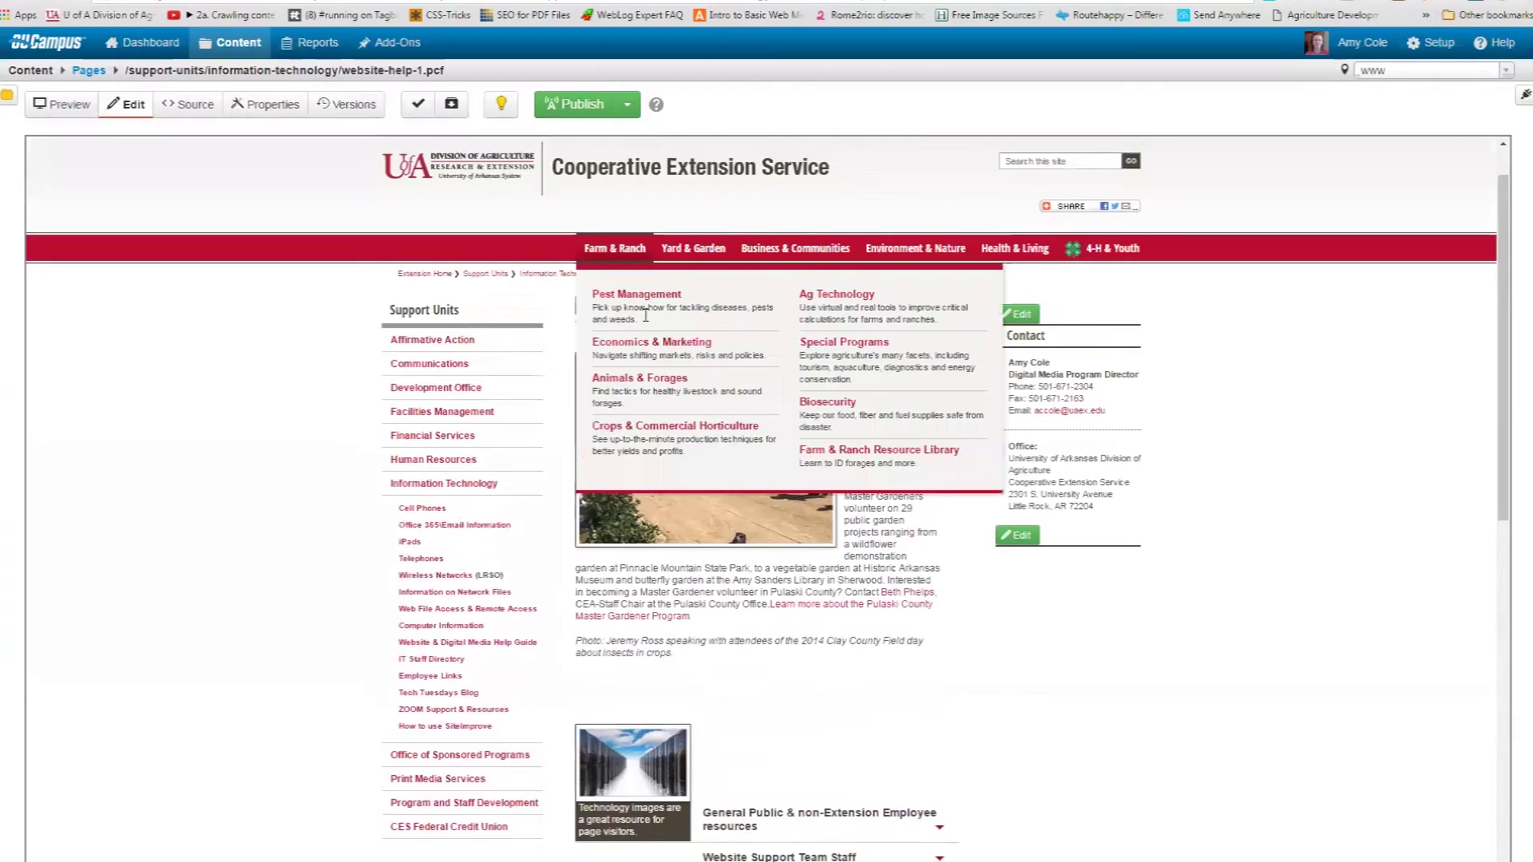
scroll(645, 315, "up", 1)
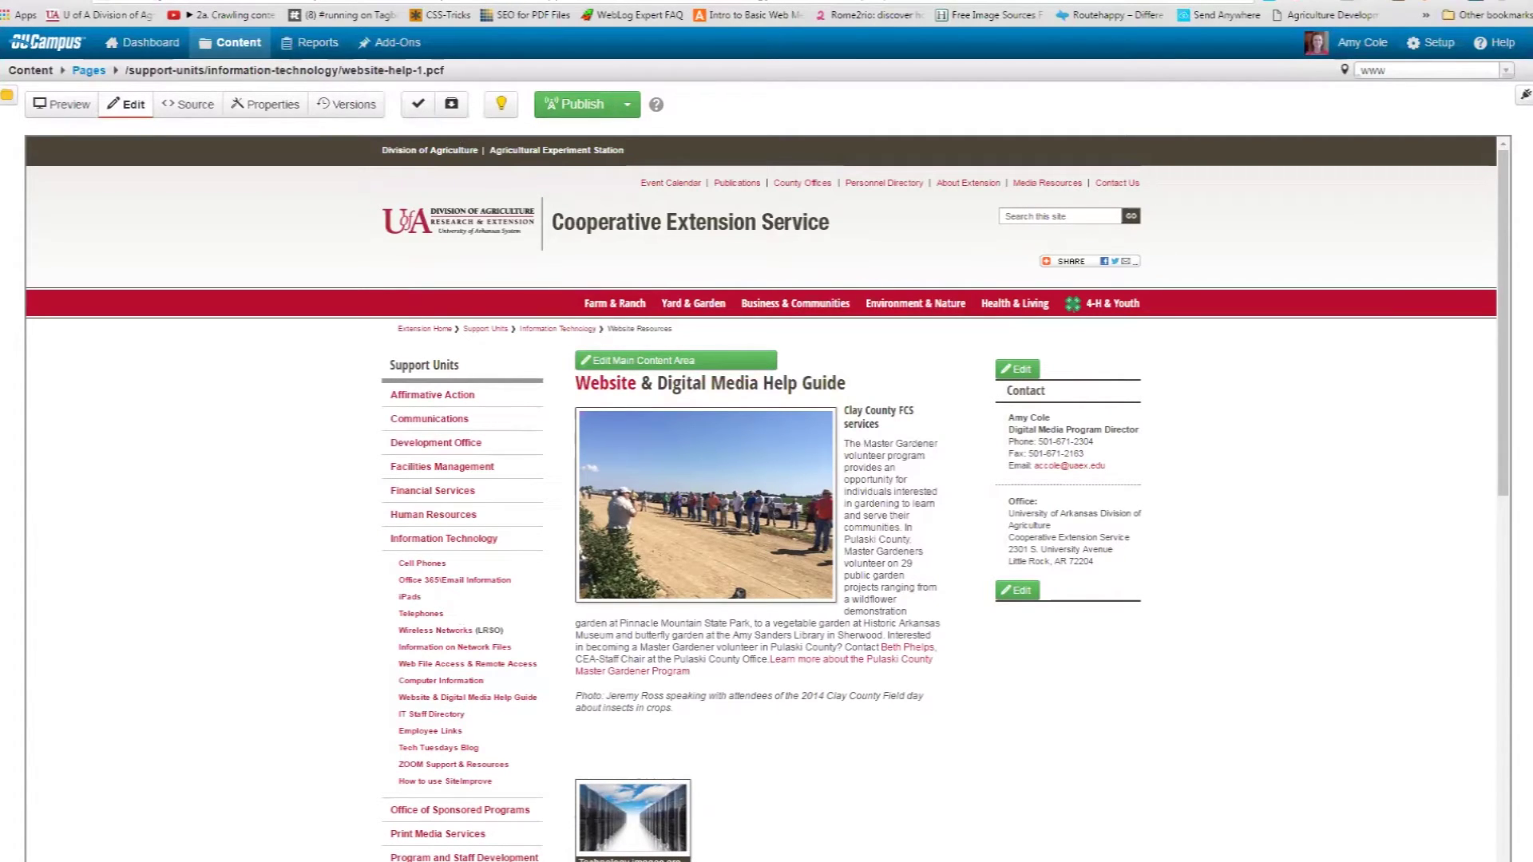
left_click(416, 2)
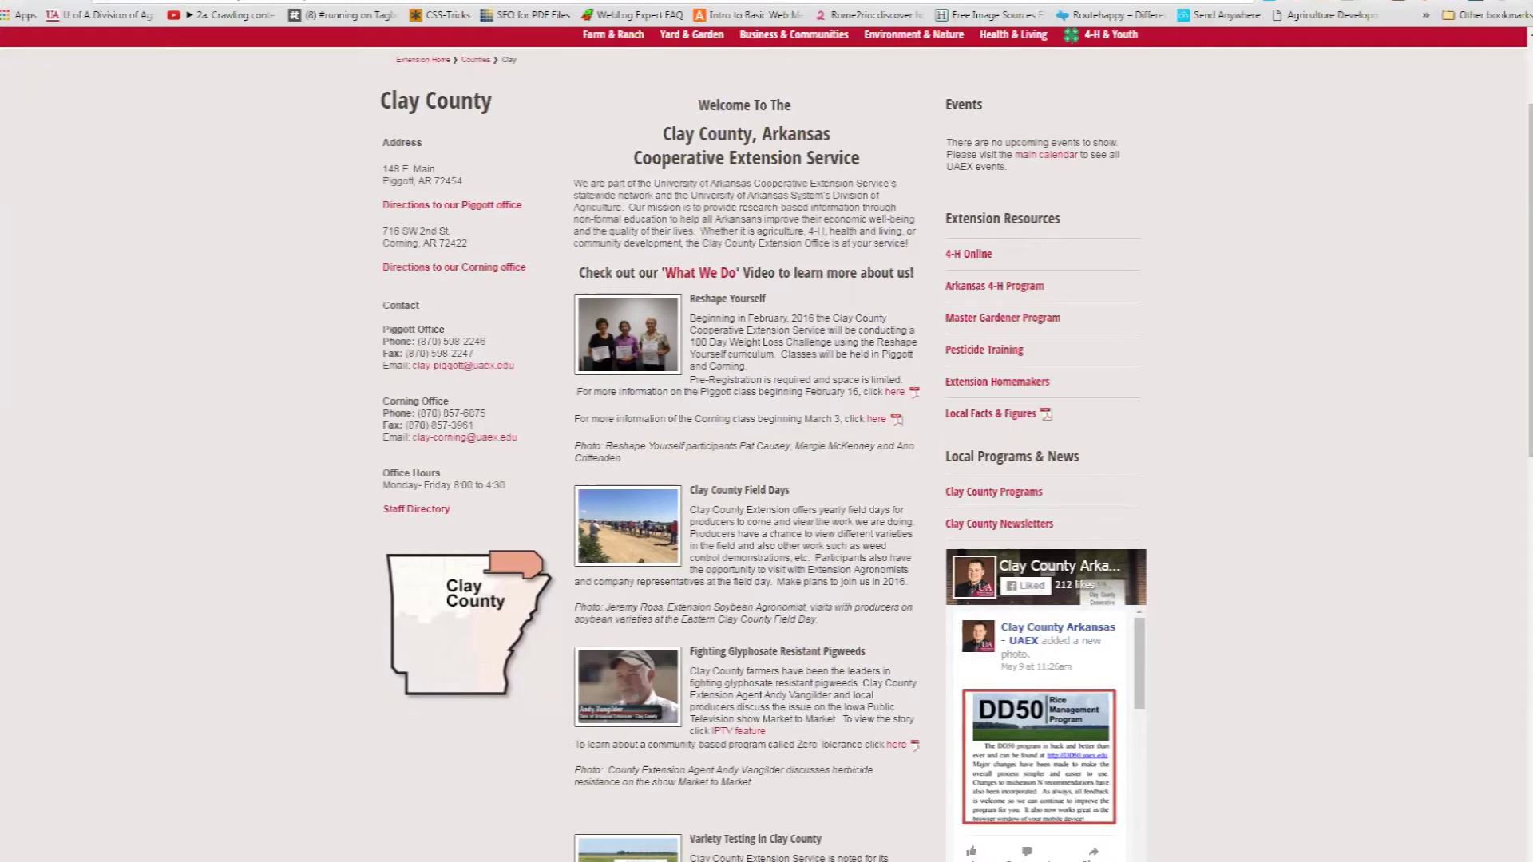
key("super+Down")
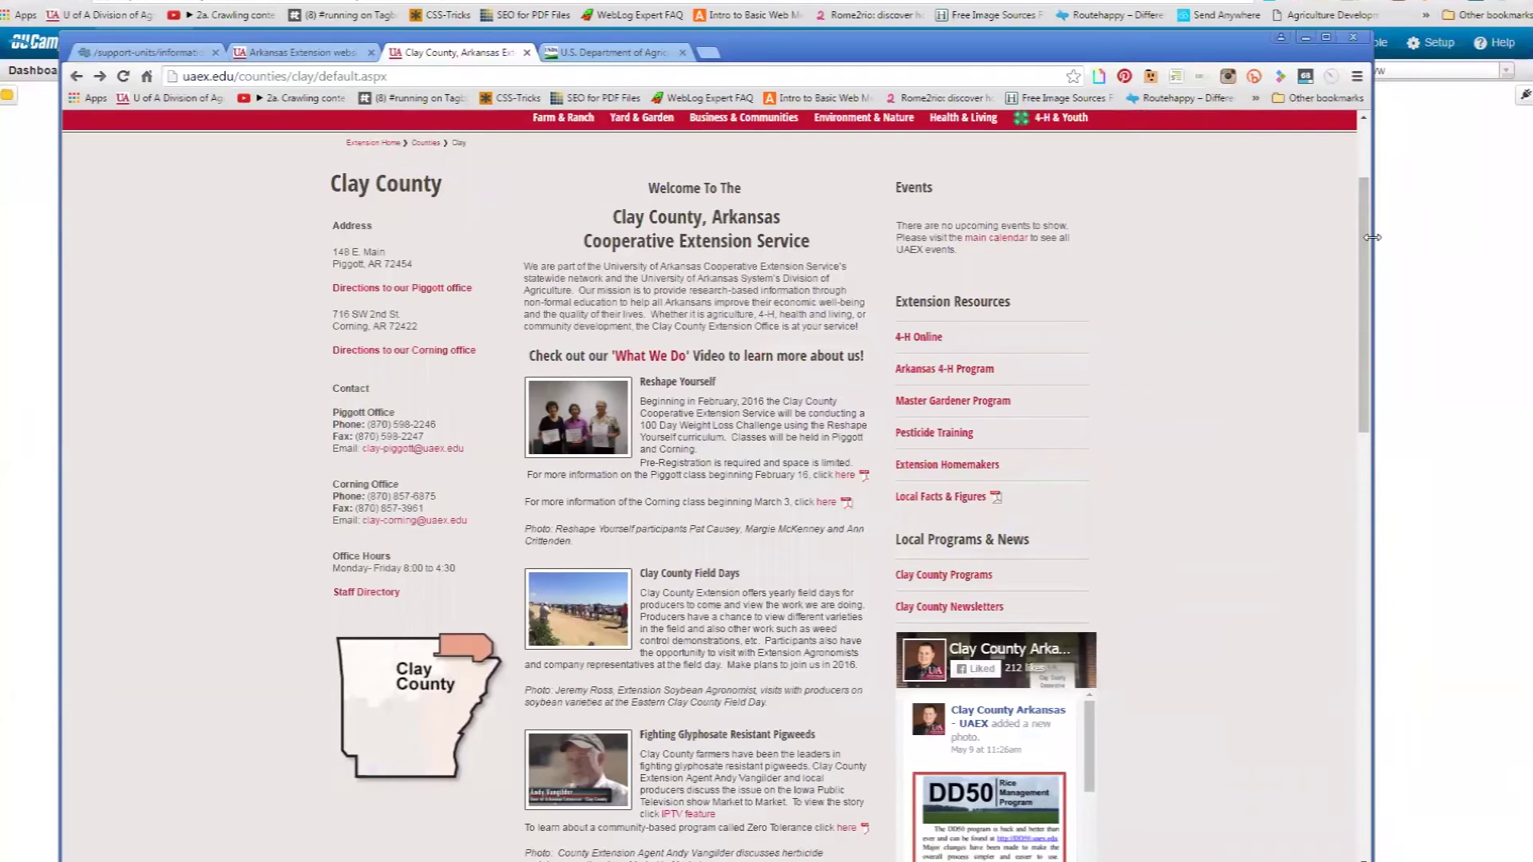
left_click_drag(1372, 237, 332, 398)
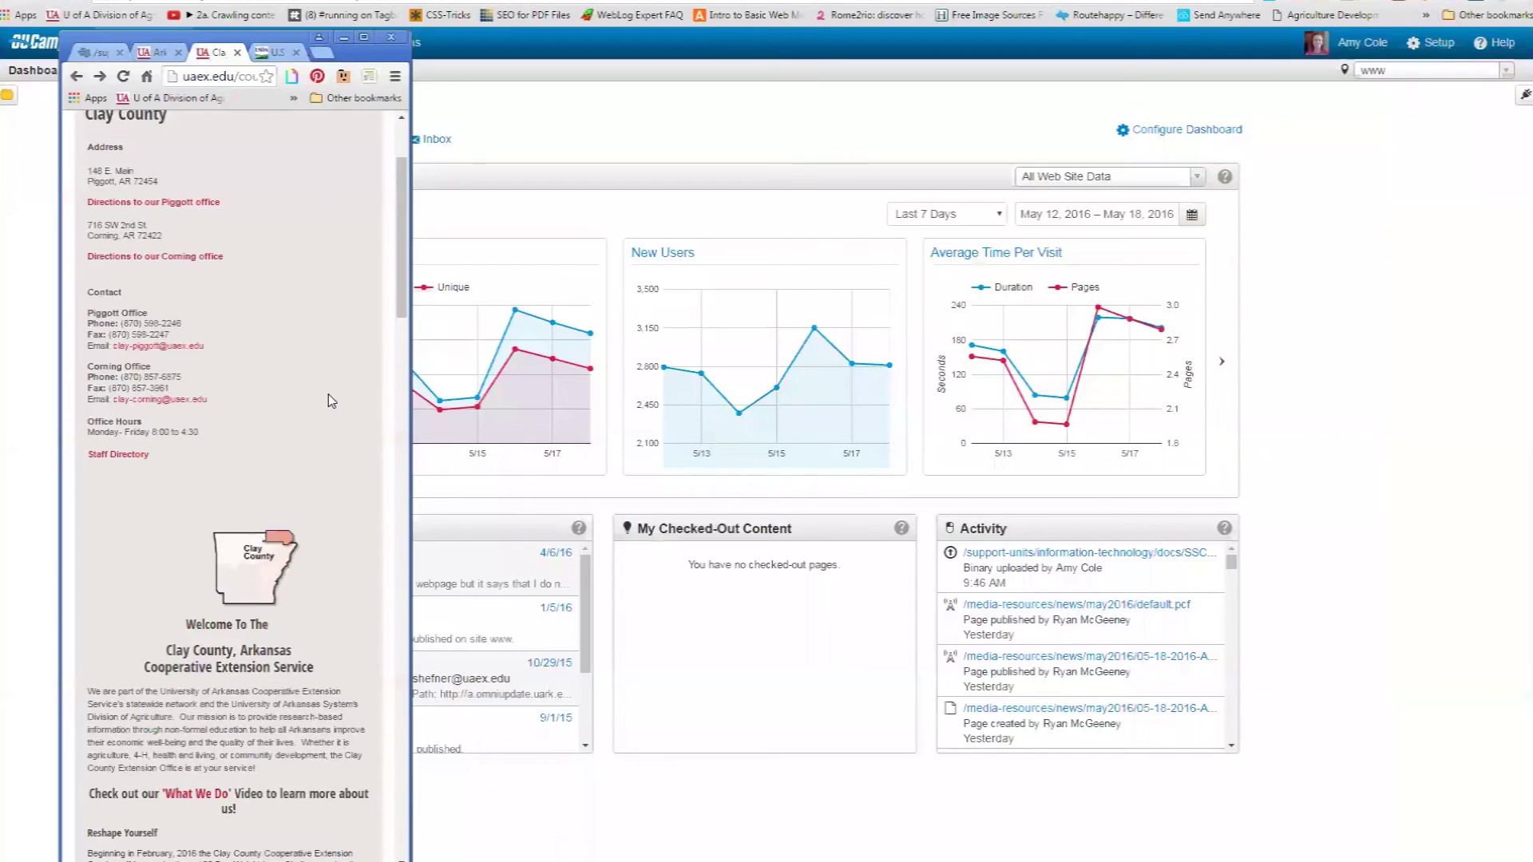
scroll(327, 399, "down", 9)
scroll(320, 402, "down", 8)
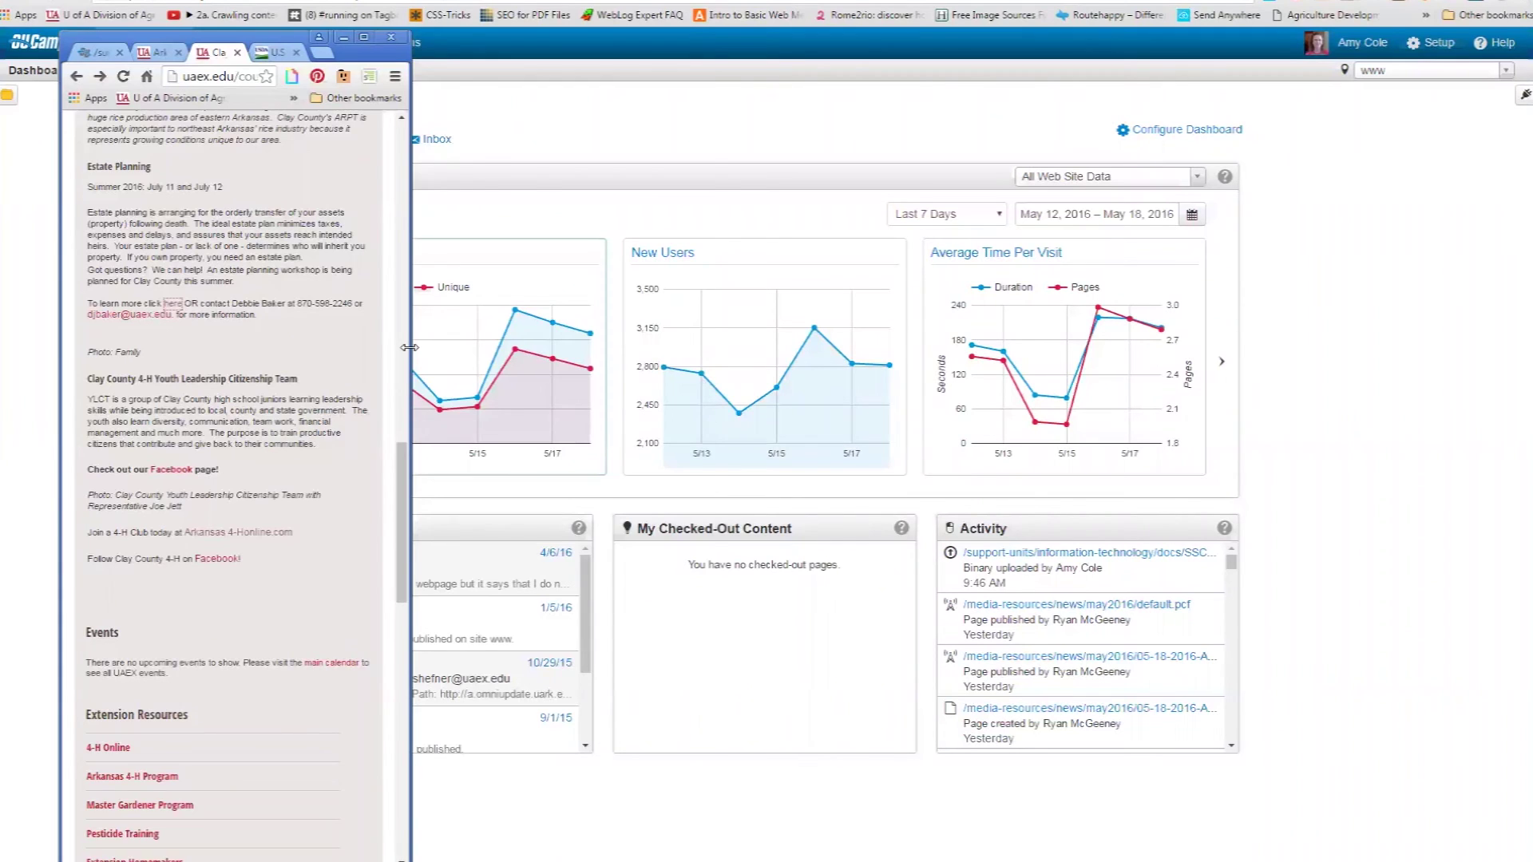
left_click_drag(409, 347, 708, 359)
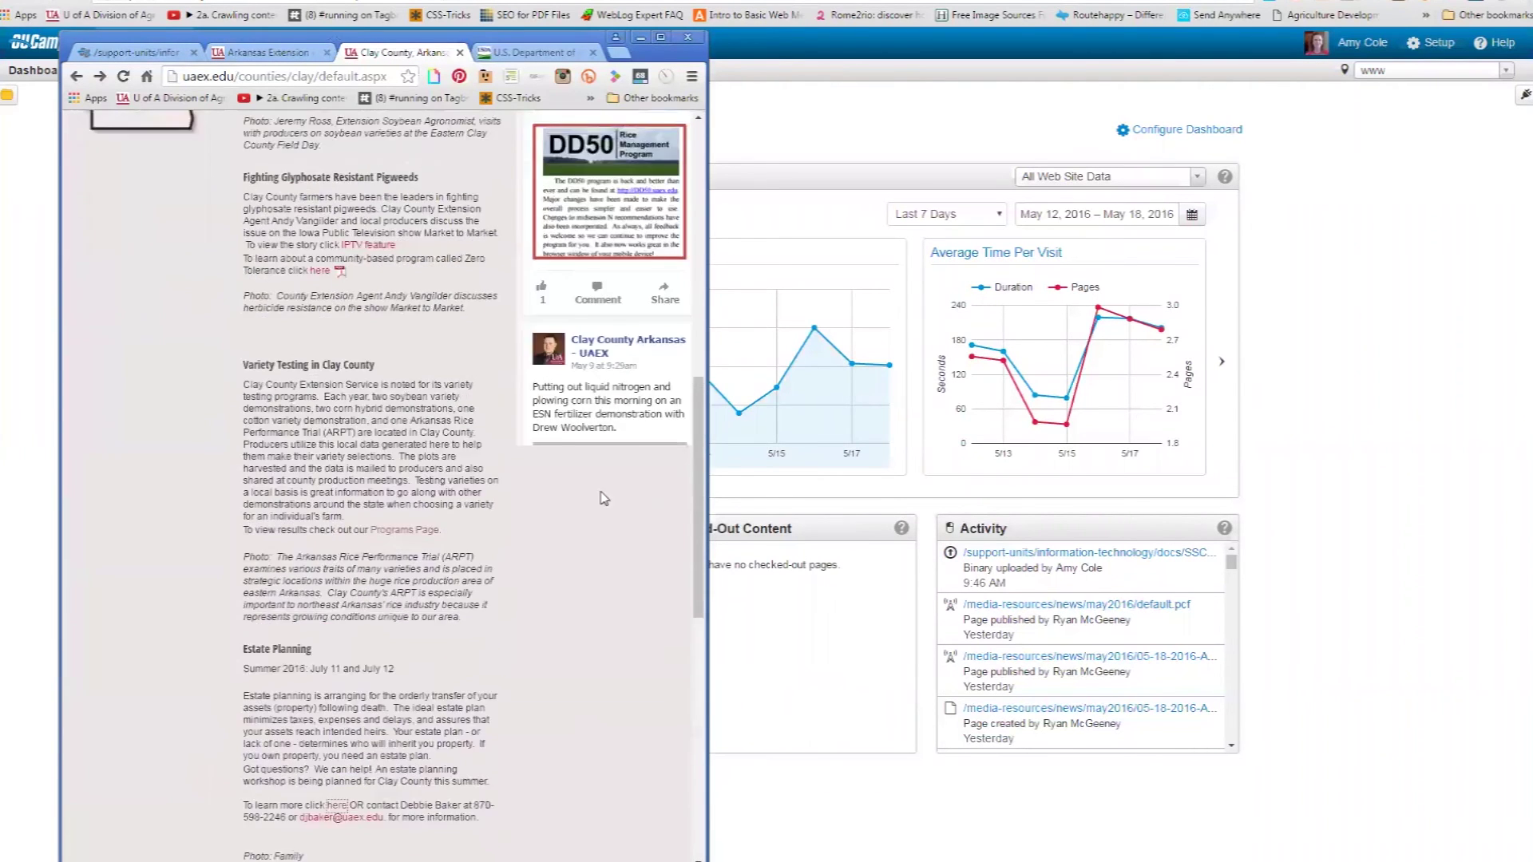
scroll(605, 498, "up", 5)
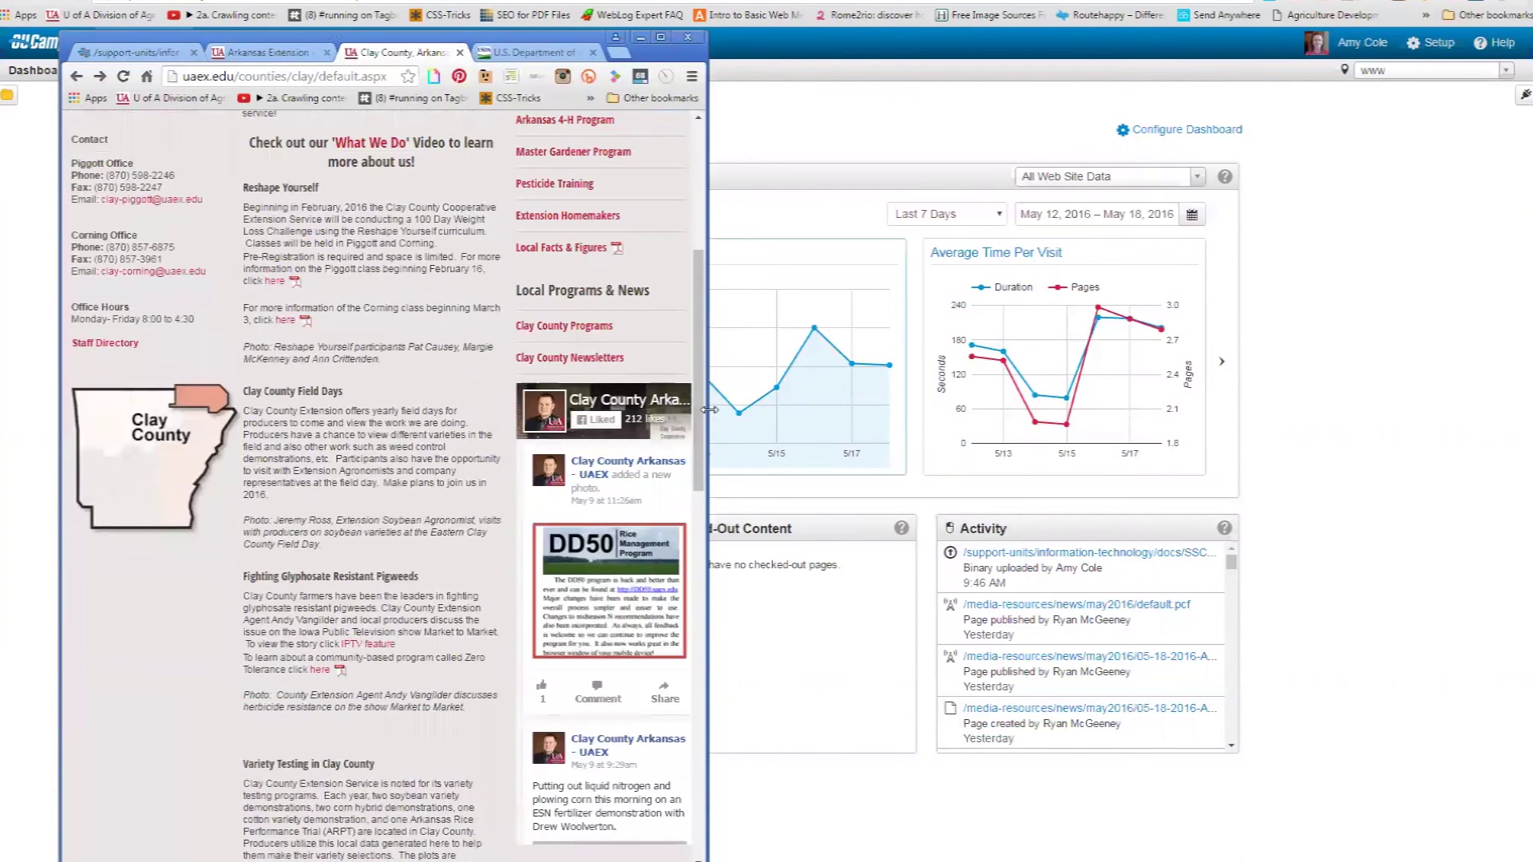
left_click_drag(709, 410, 1263, 495)
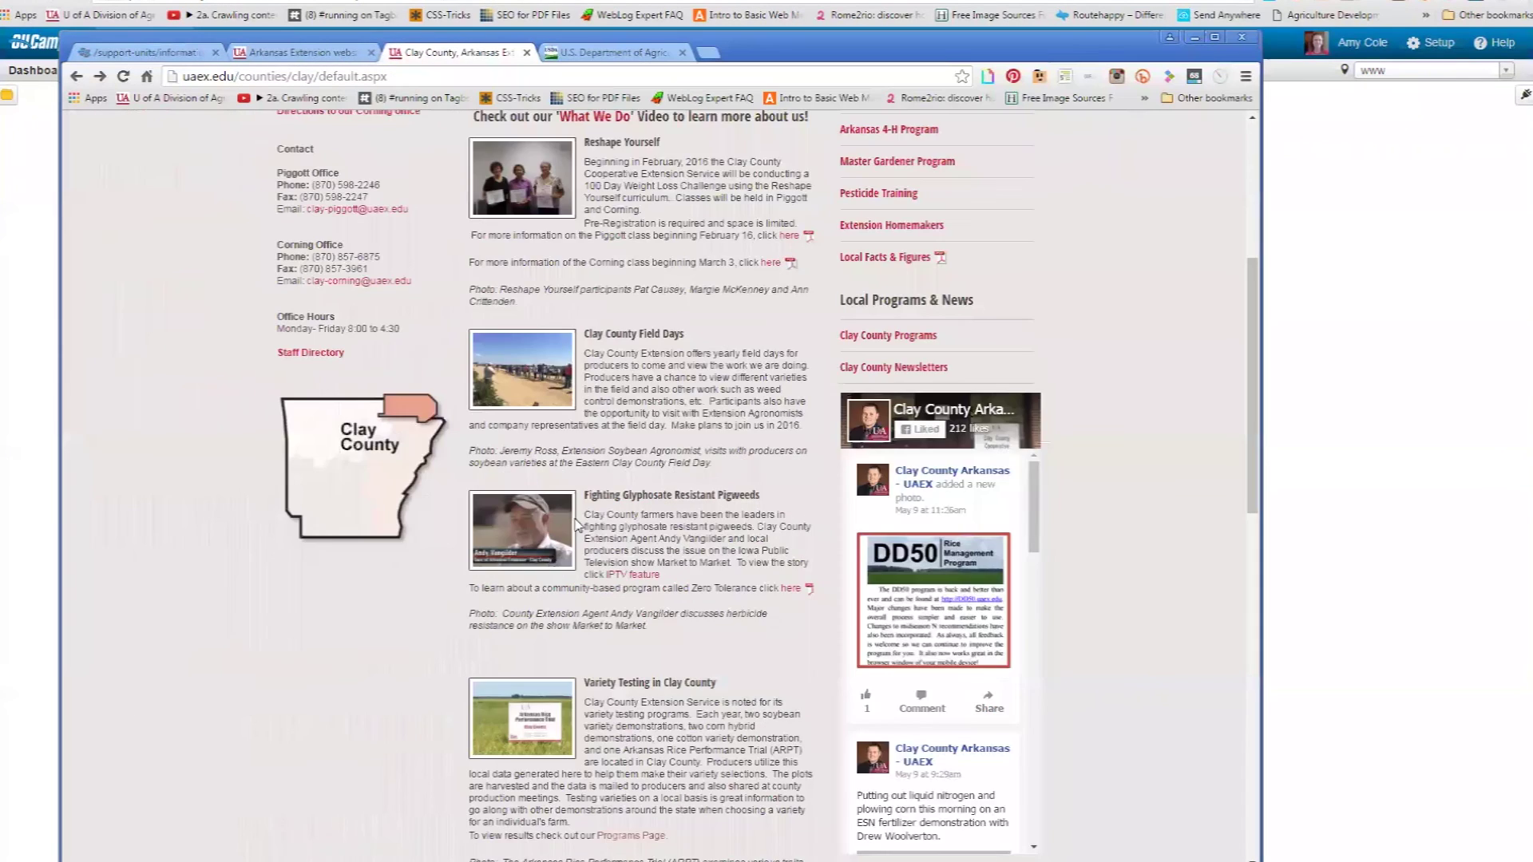
left_click(1213, 38)
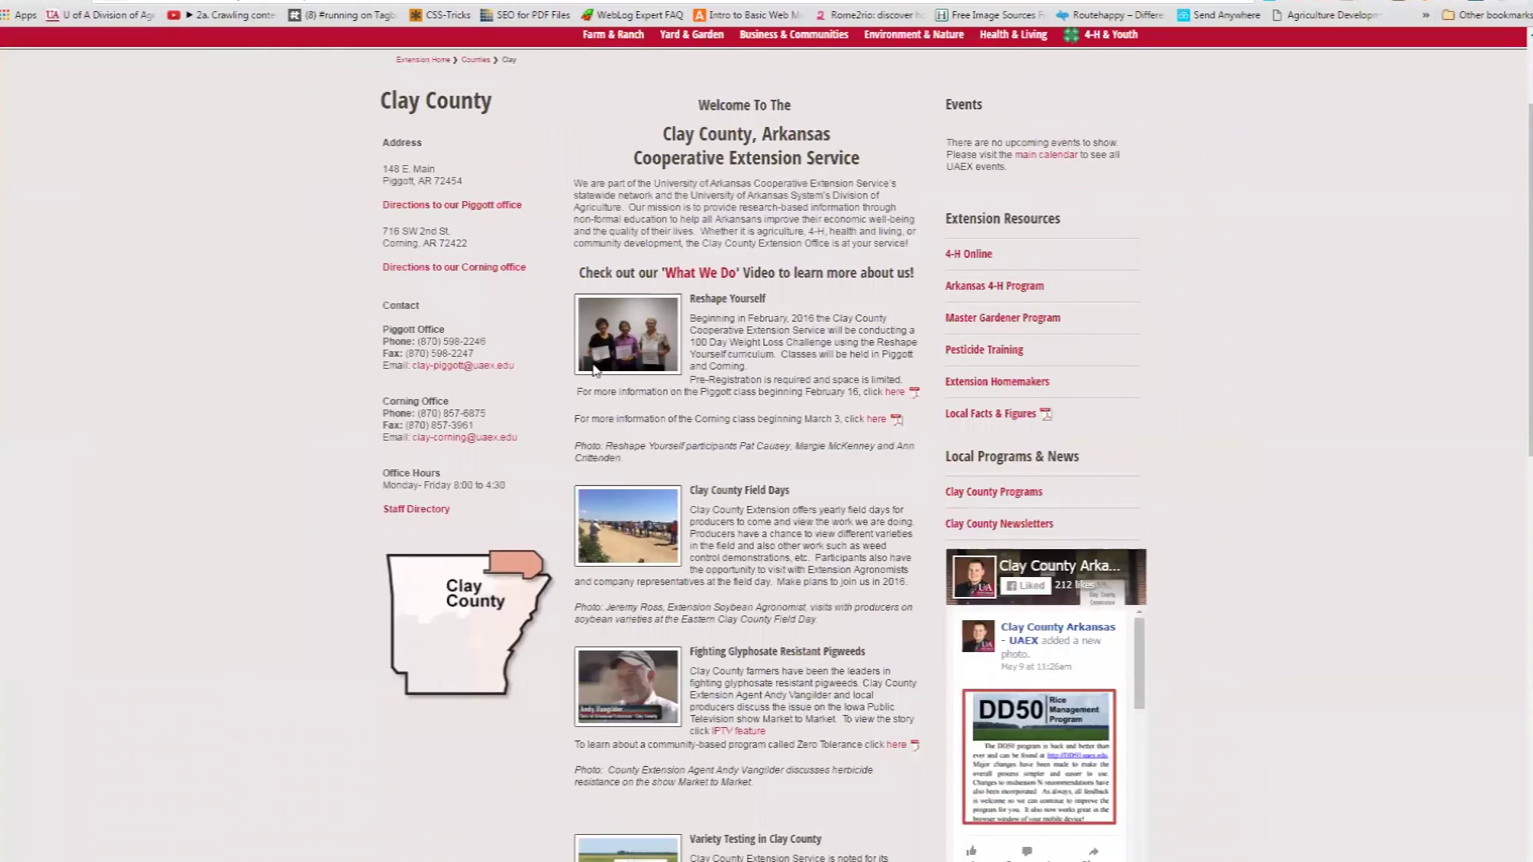